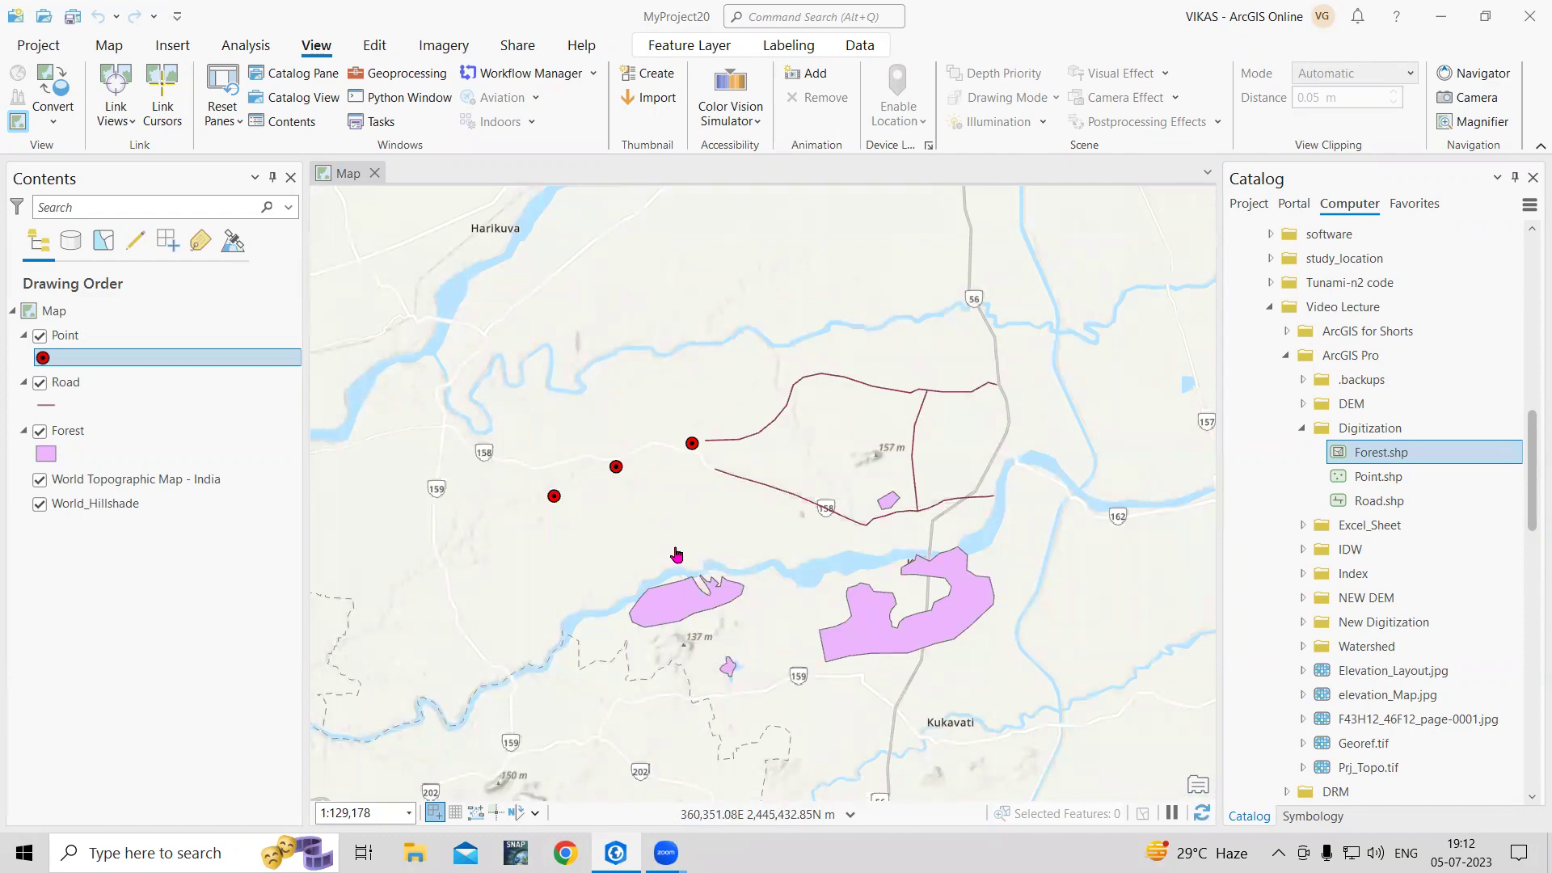
Step: Zoom the map in on the three points, roads and forest patches to about 1:82,674
{"action": "scroll", "coordinate": [641, 521], "scroll_direction": "up", "scroll_amount": 2}
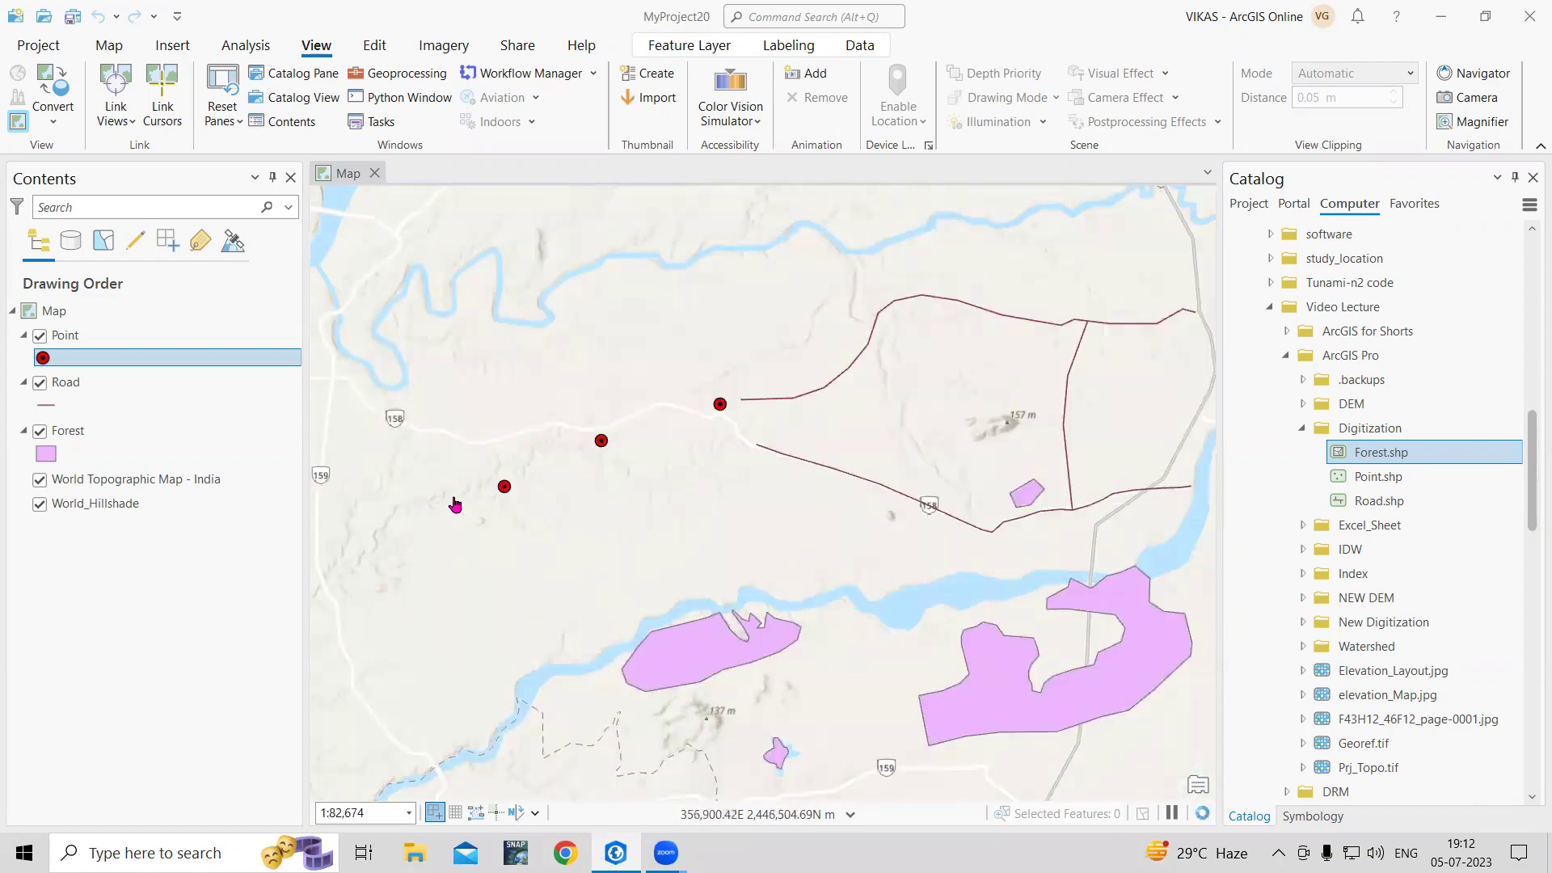
{"action": "scroll", "coordinate": [475, 493], "scroll_direction": "up", "scroll_amount": 2}
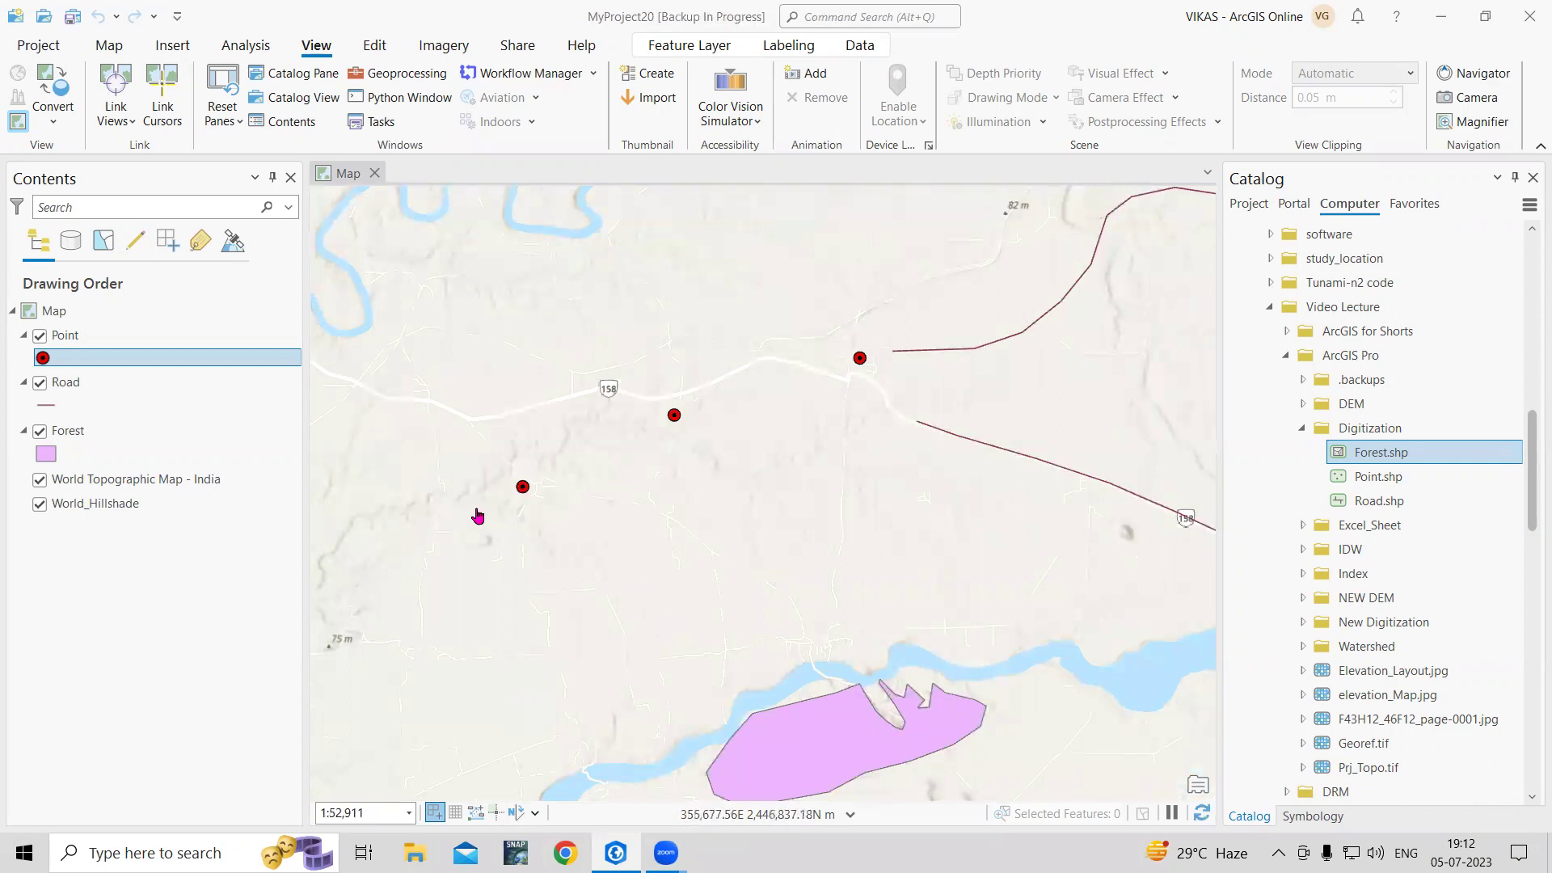
{"action": "scroll", "coordinate": [564, 441], "scroll_direction": "down", "scroll_amount": 2}
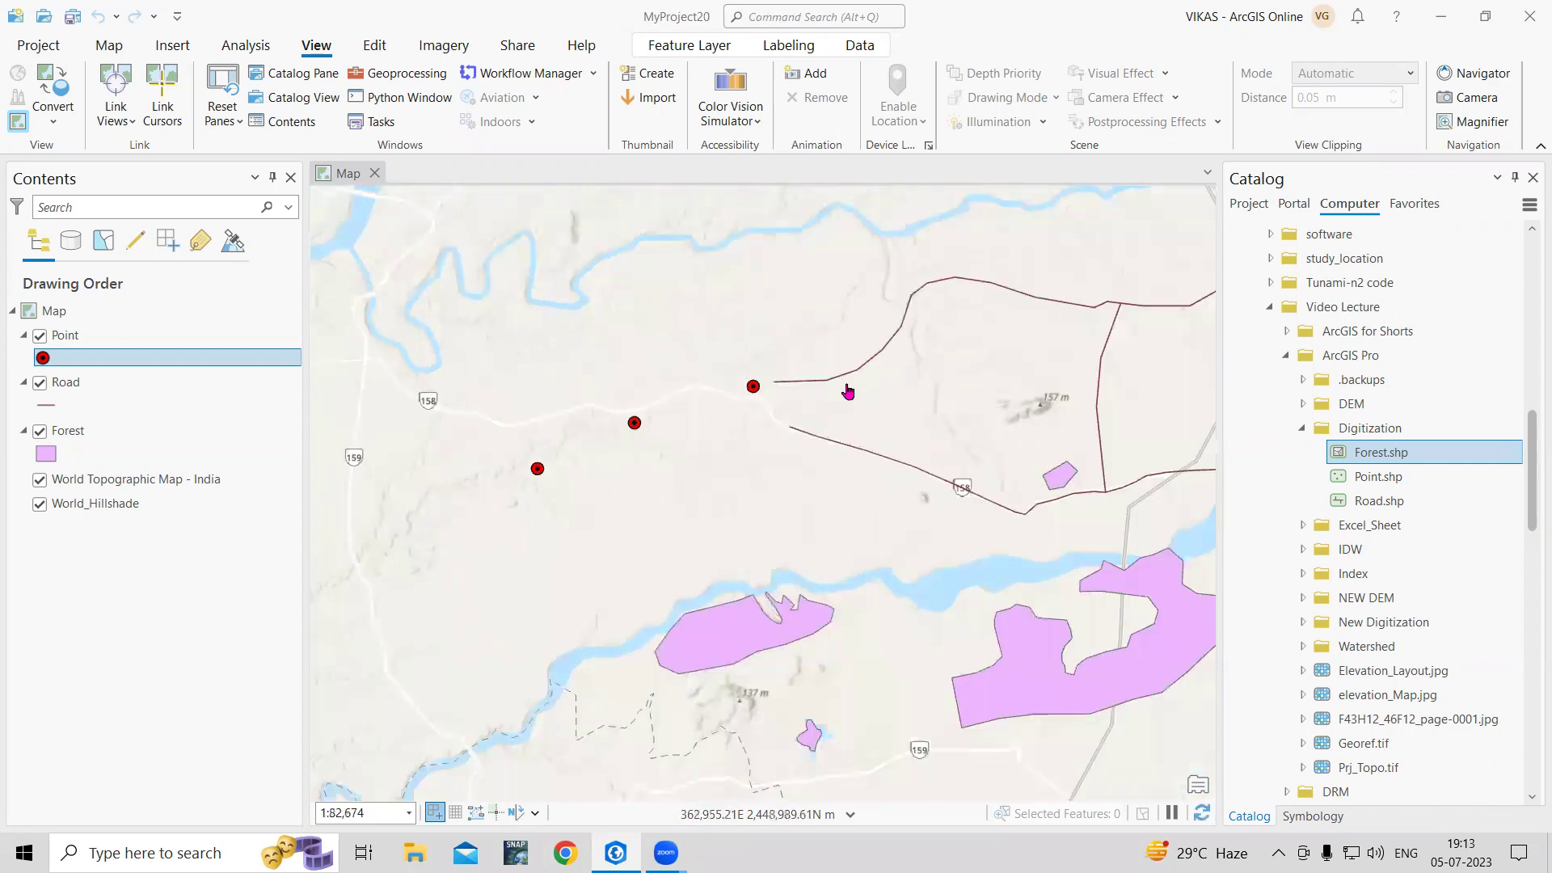
Step: Open the Geoprocessing toolboxes, expand Analysis Tools > Proximity, and bring up the Buffer tool
{"action": "left_click", "coordinate": [387, 74]}
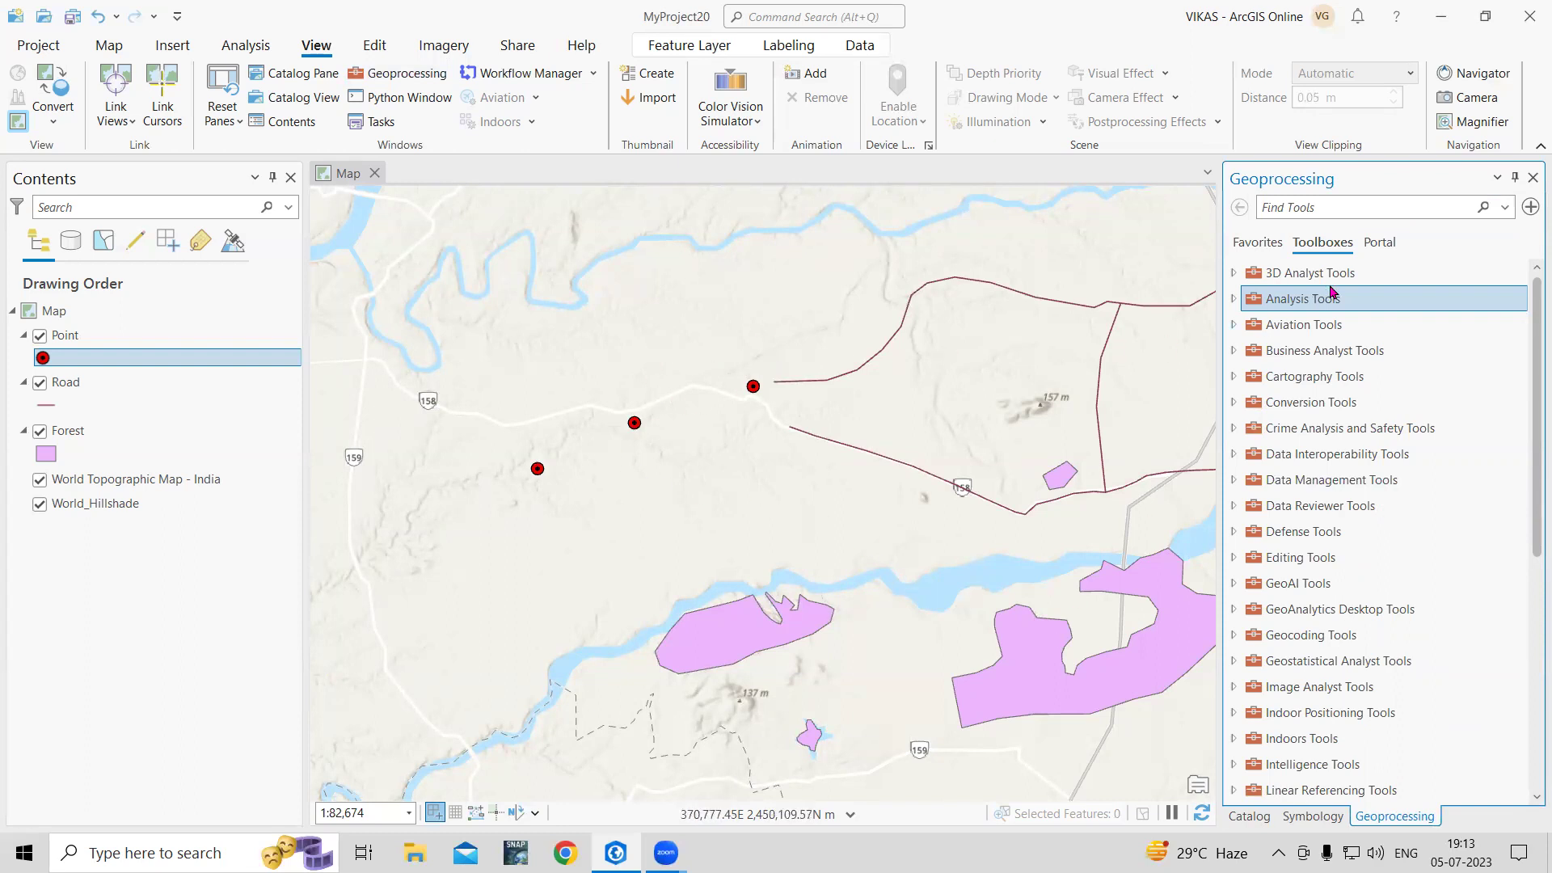
{"action": "left_click", "coordinate": [1259, 244]}
{"action": "left_click", "coordinate": [1296, 244]}
{"action": "left_click", "coordinate": [1233, 301]}
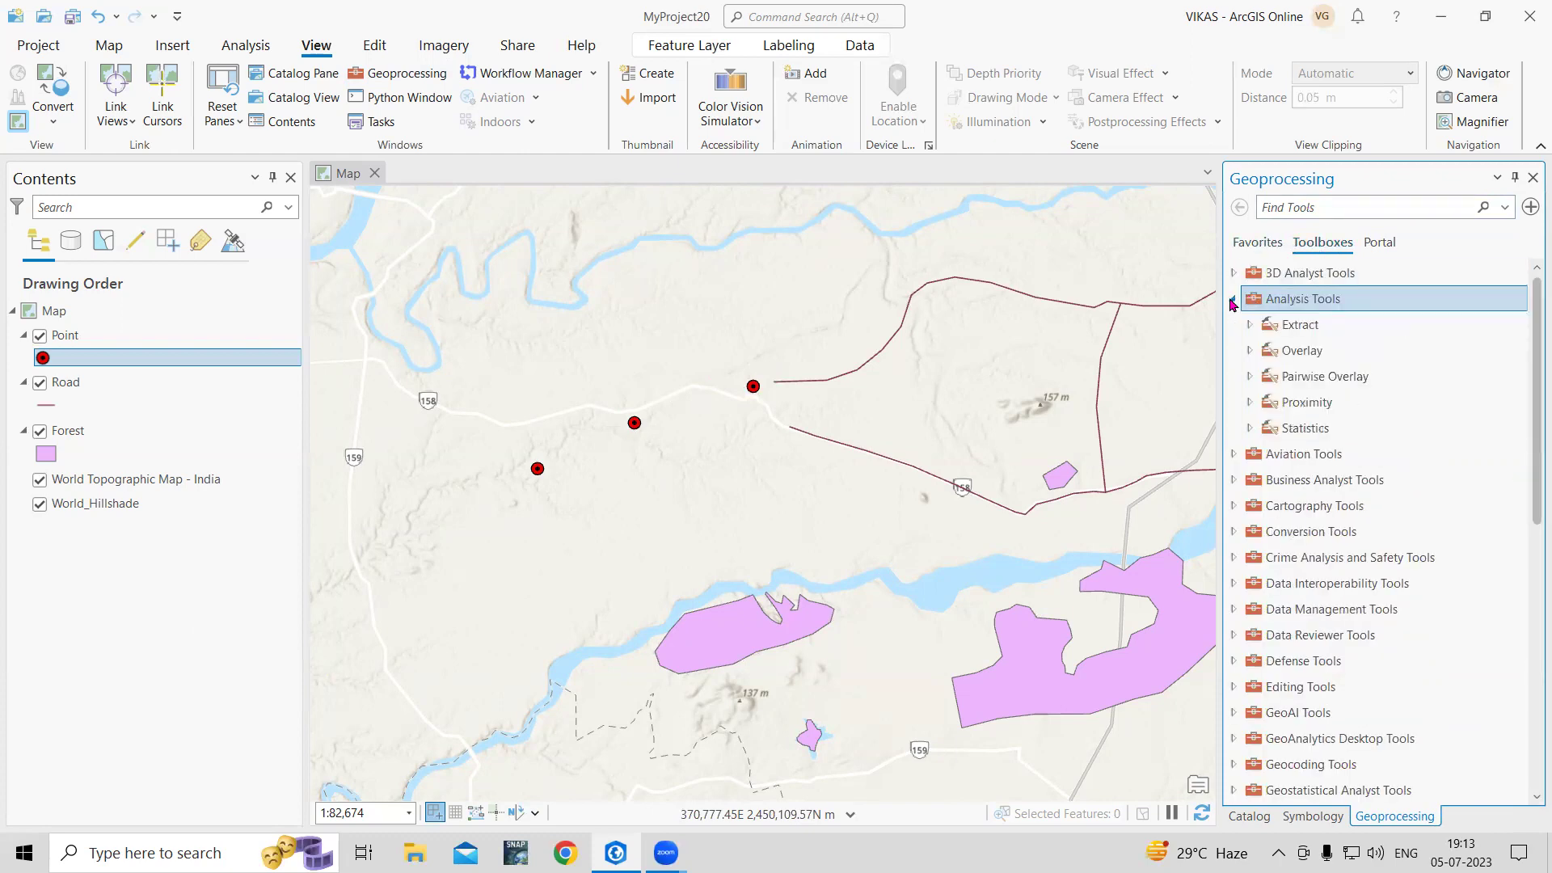
{"action": "left_click", "coordinate": [1252, 404]}
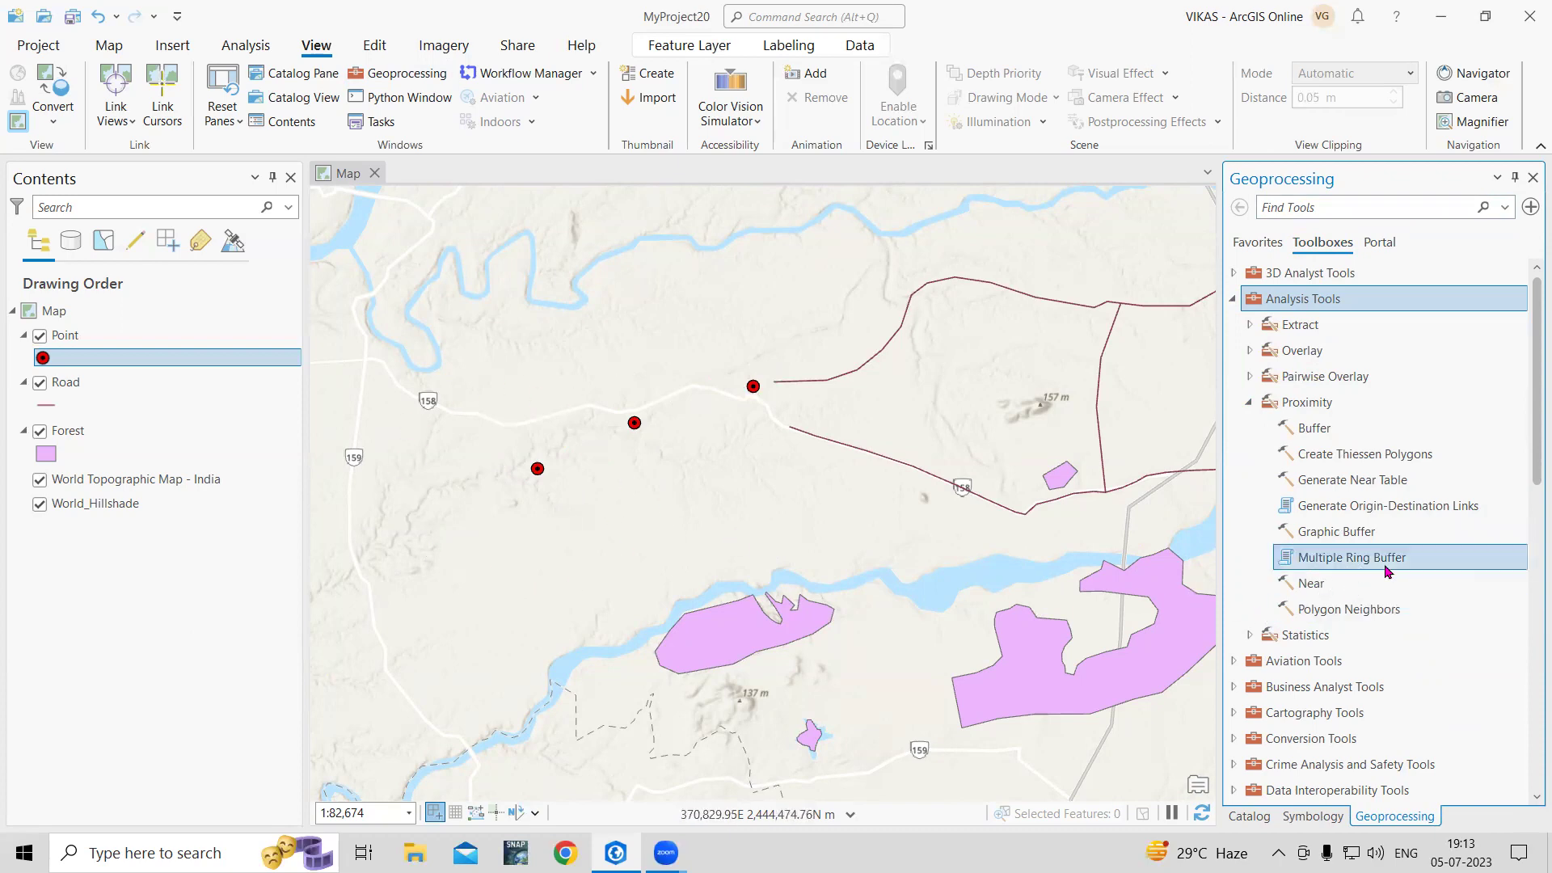
{"action": "left_click", "coordinate": [1316, 429]}
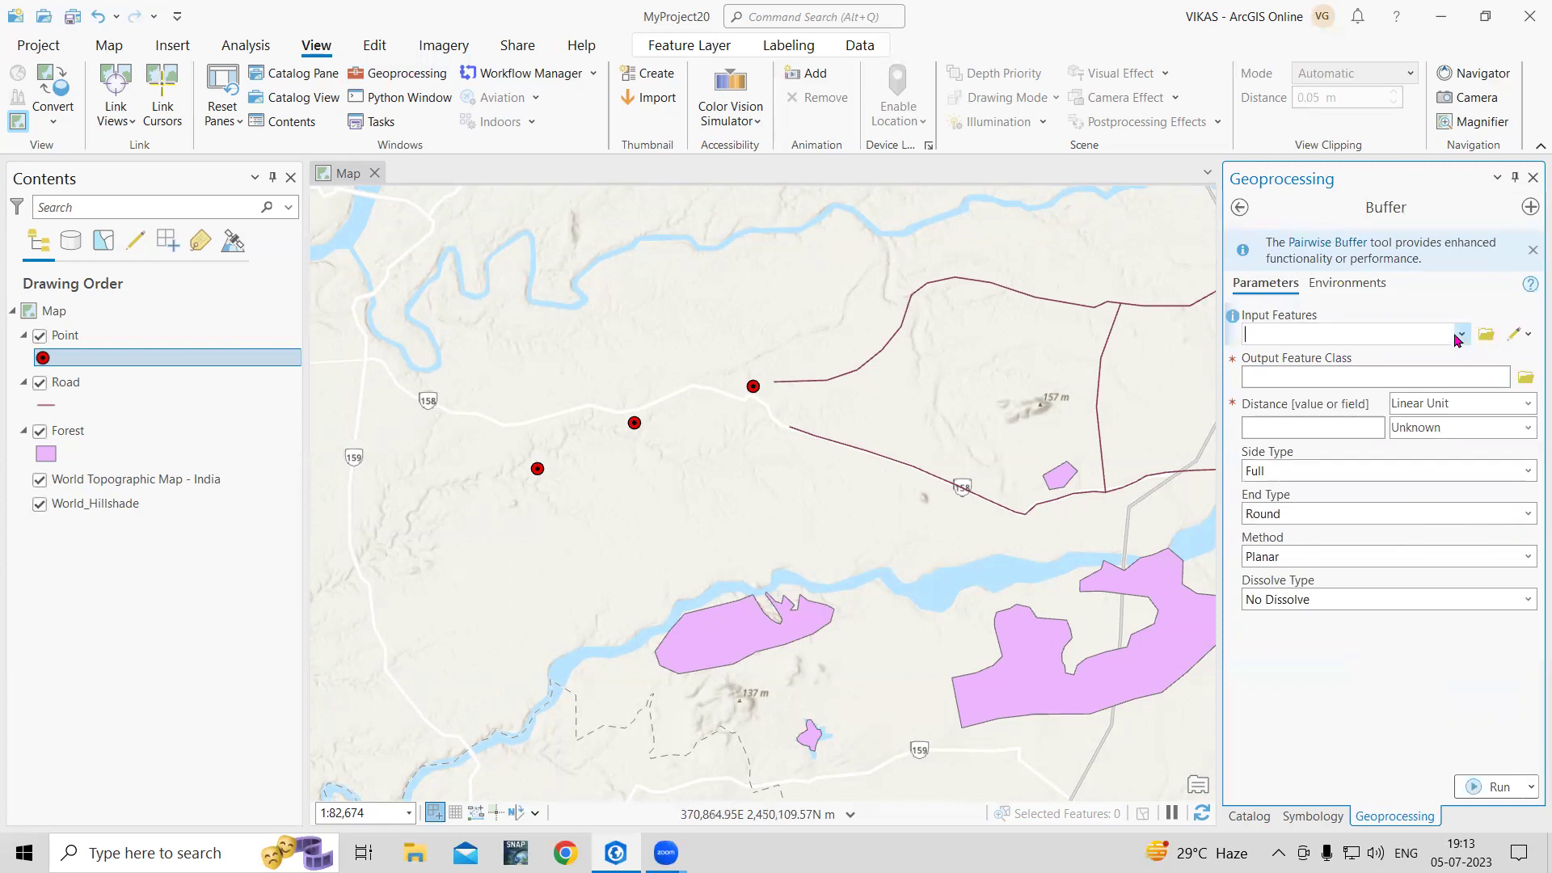
Step: Buffer the Point layer by 1 Kilometer into Point_Buffer1 and zoom in on the circles
{"action": "left_click", "coordinate": [1460, 337]}
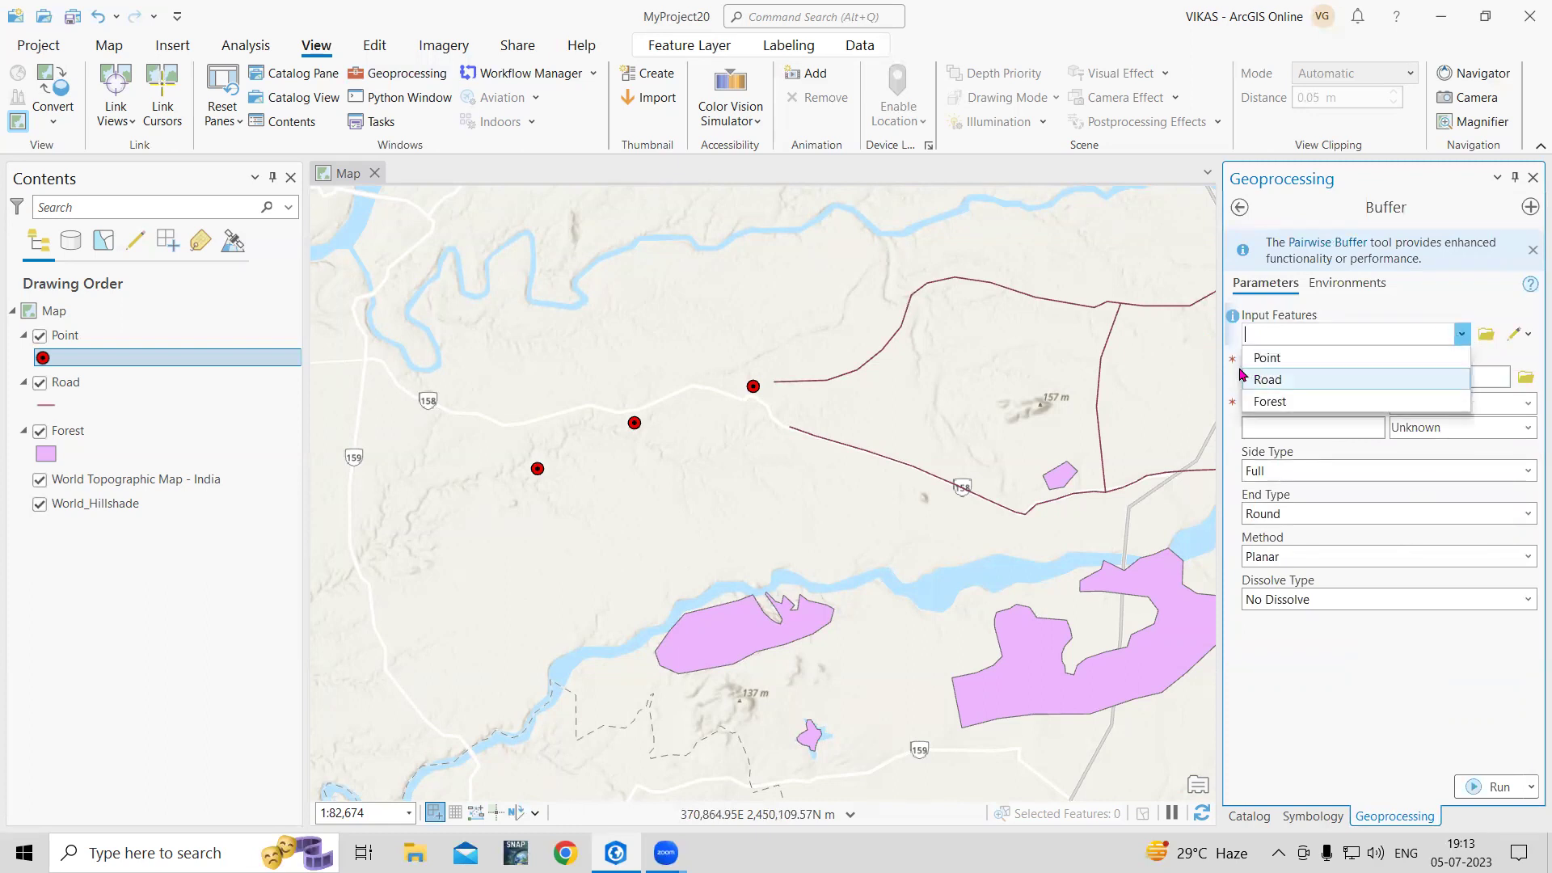
{"action": "left_click", "coordinate": [1287, 359]}
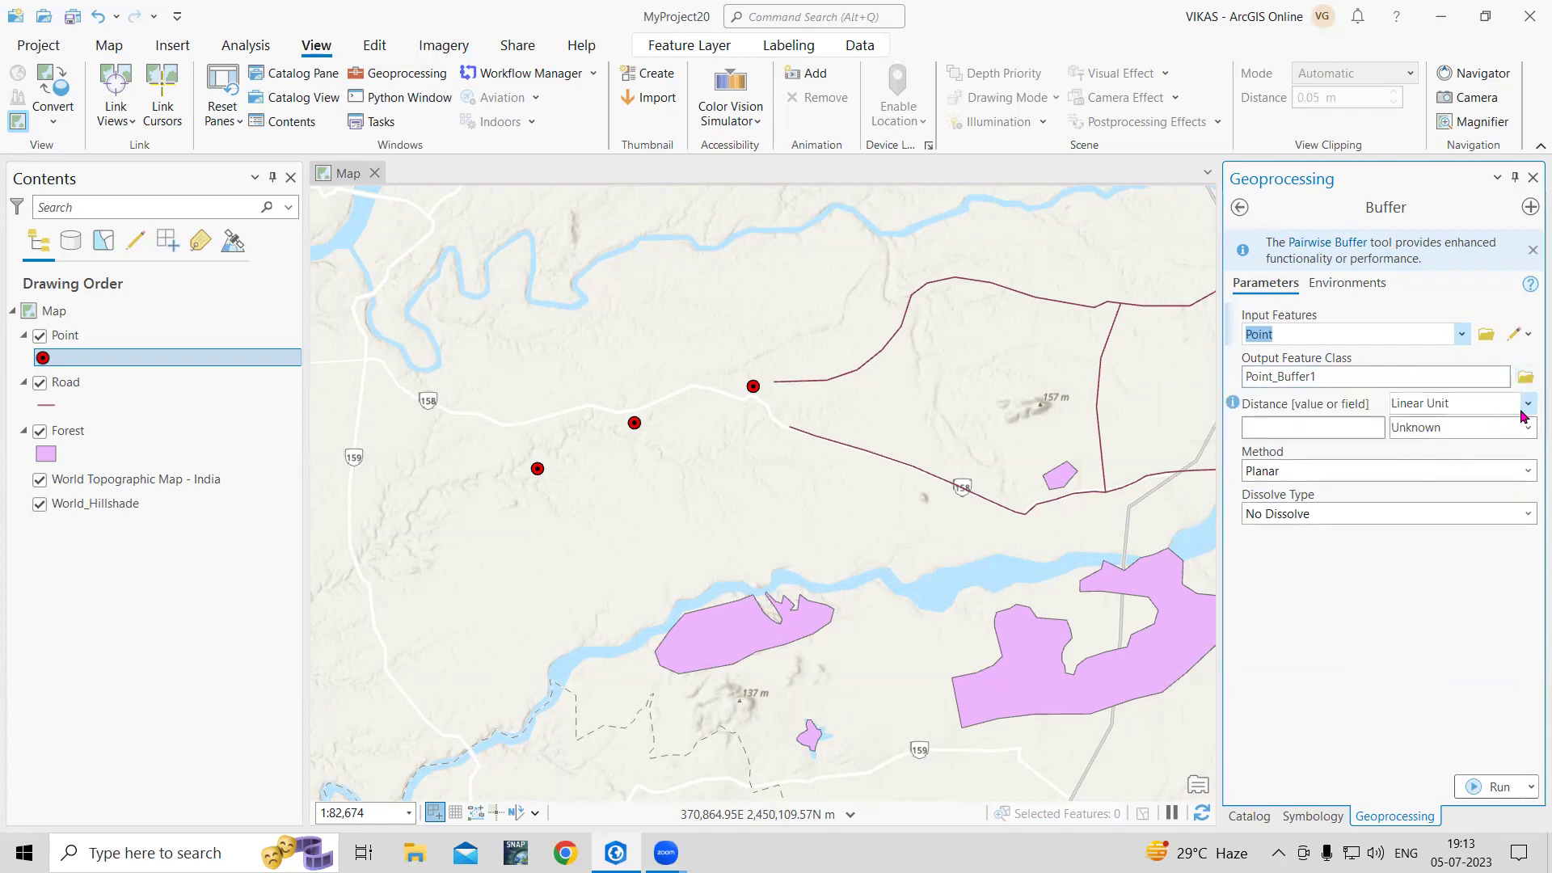
{"action": "left_click", "coordinate": [1527, 404]}
{"action": "left_click", "coordinate": [1420, 424]}
{"action": "left_click", "coordinate": [1334, 428]}
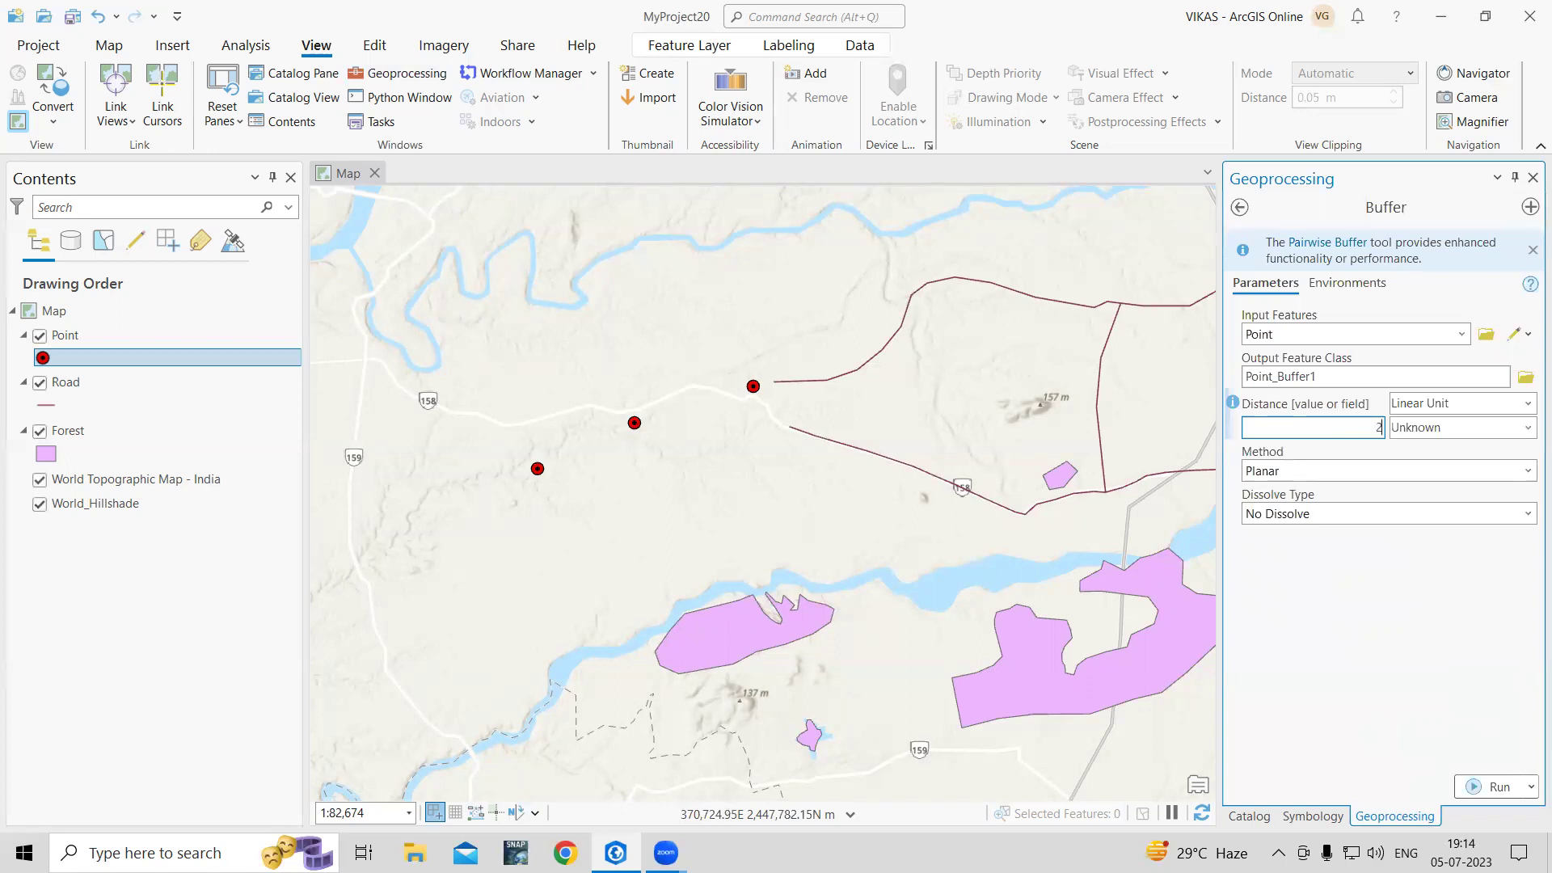
{"action": "left_click", "coordinate": [1521, 430]}
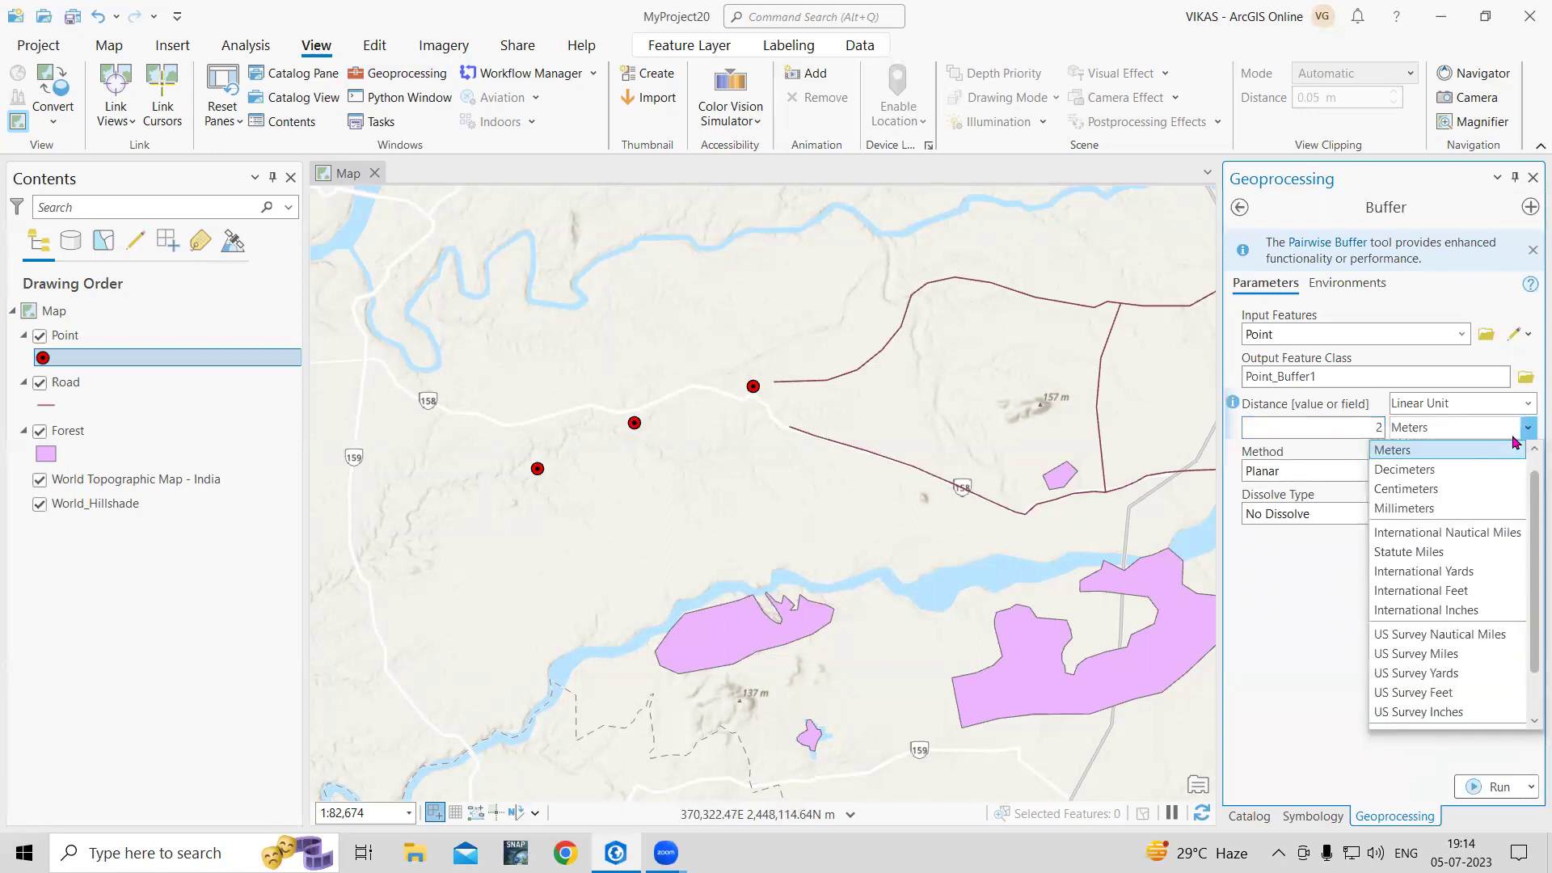
{"action": "scroll", "coordinate": [1439, 469], "scroll_direction": "up", "scroll_amount": 1}
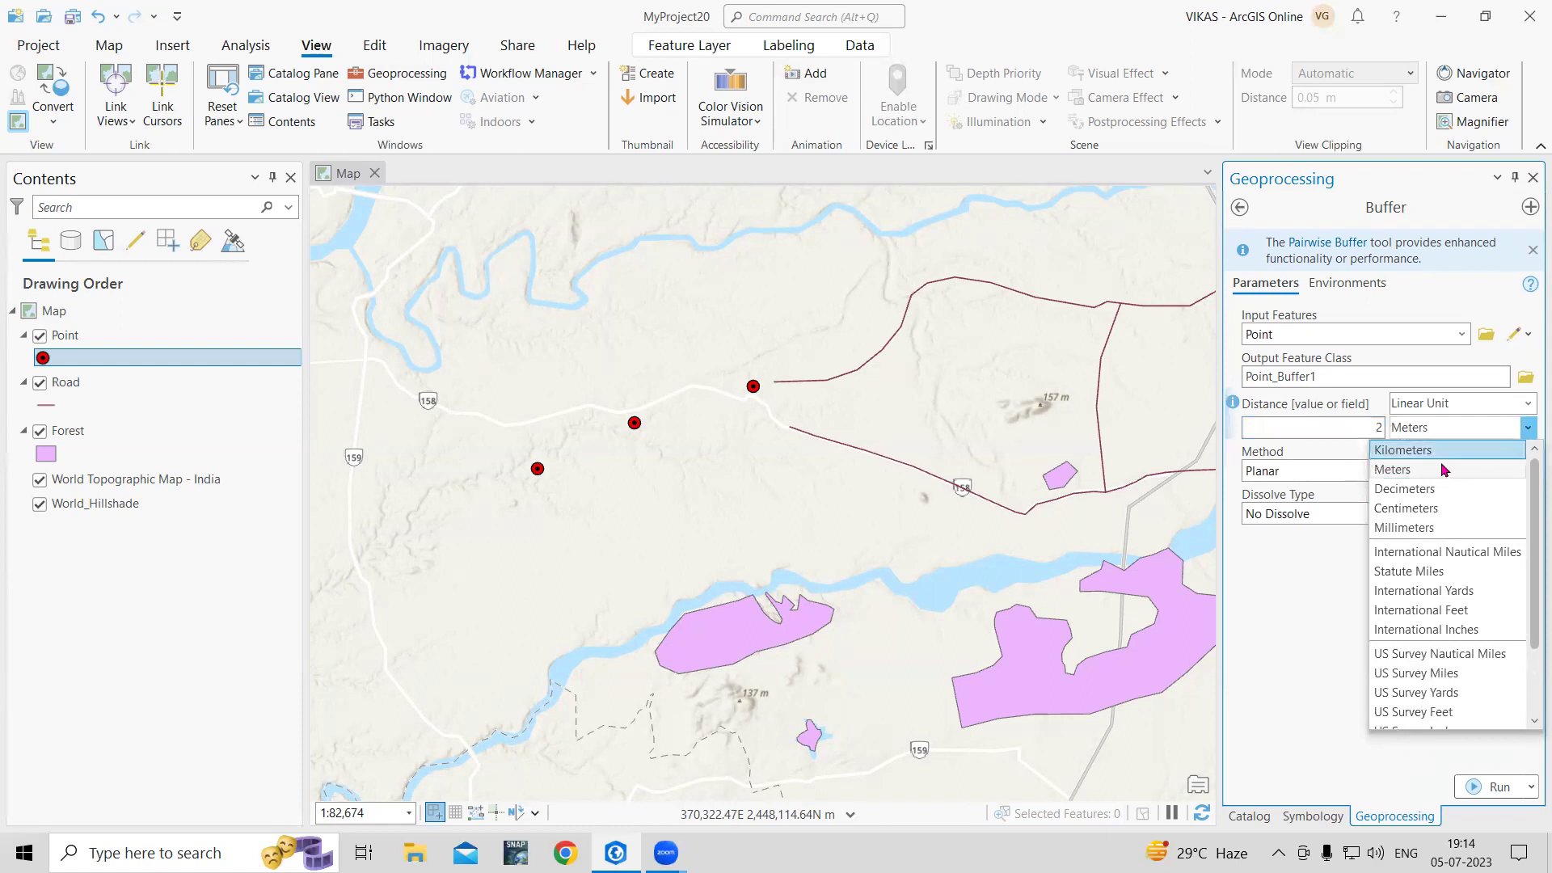
{"action": "left_click", "coordinate": [1434, 455]}
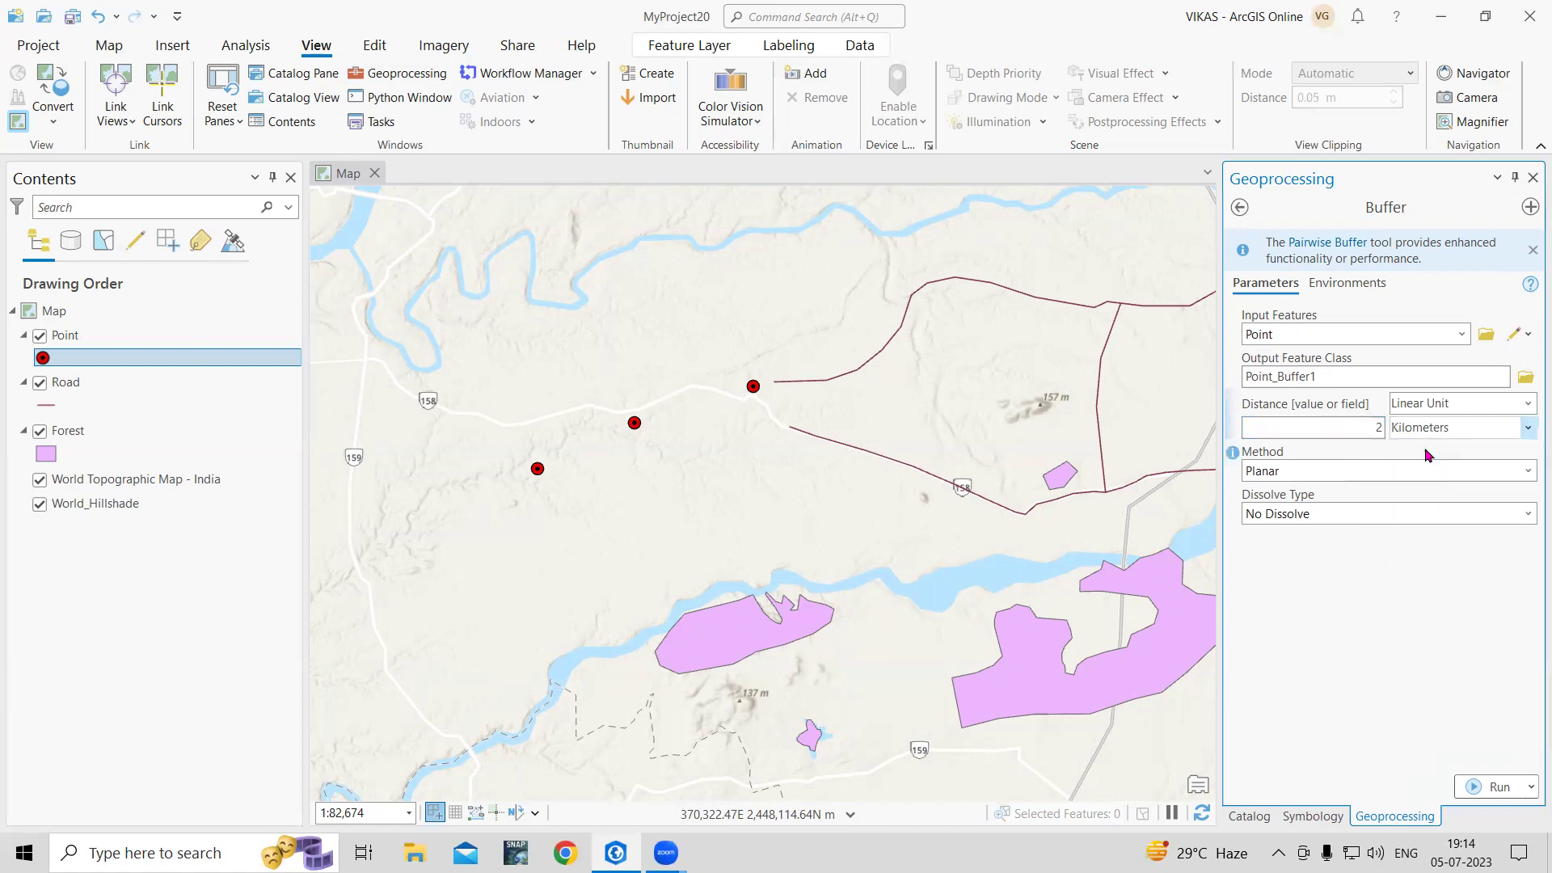
{"action": "double_click", "coordinate": [1376, 428]}
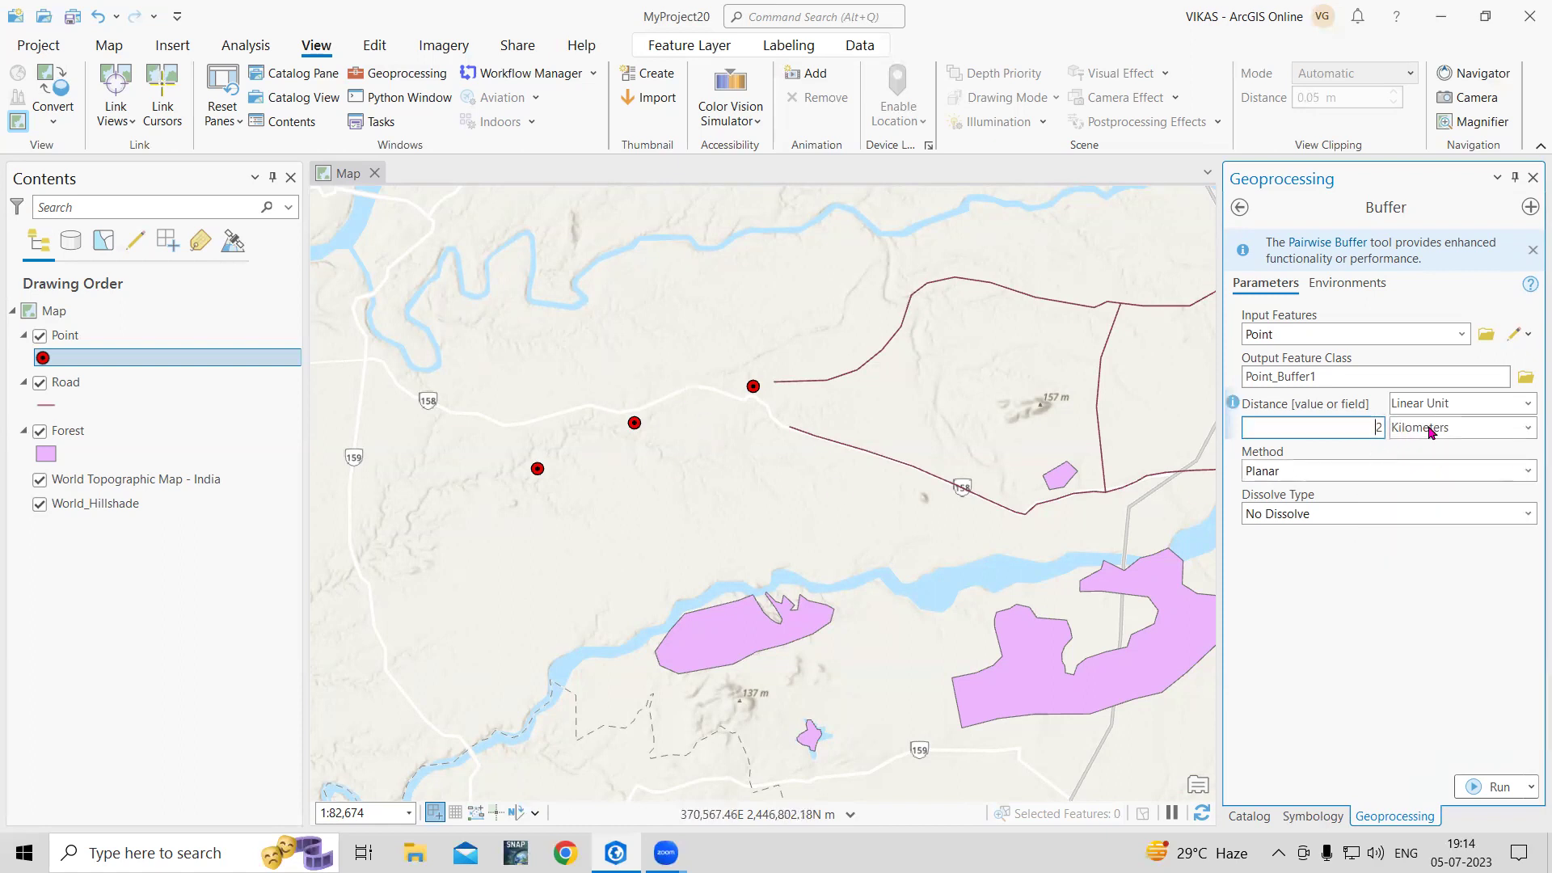
{"action": "type", "text": "1"}
{"action": "left_click", "coordinate": [1497, 792]}
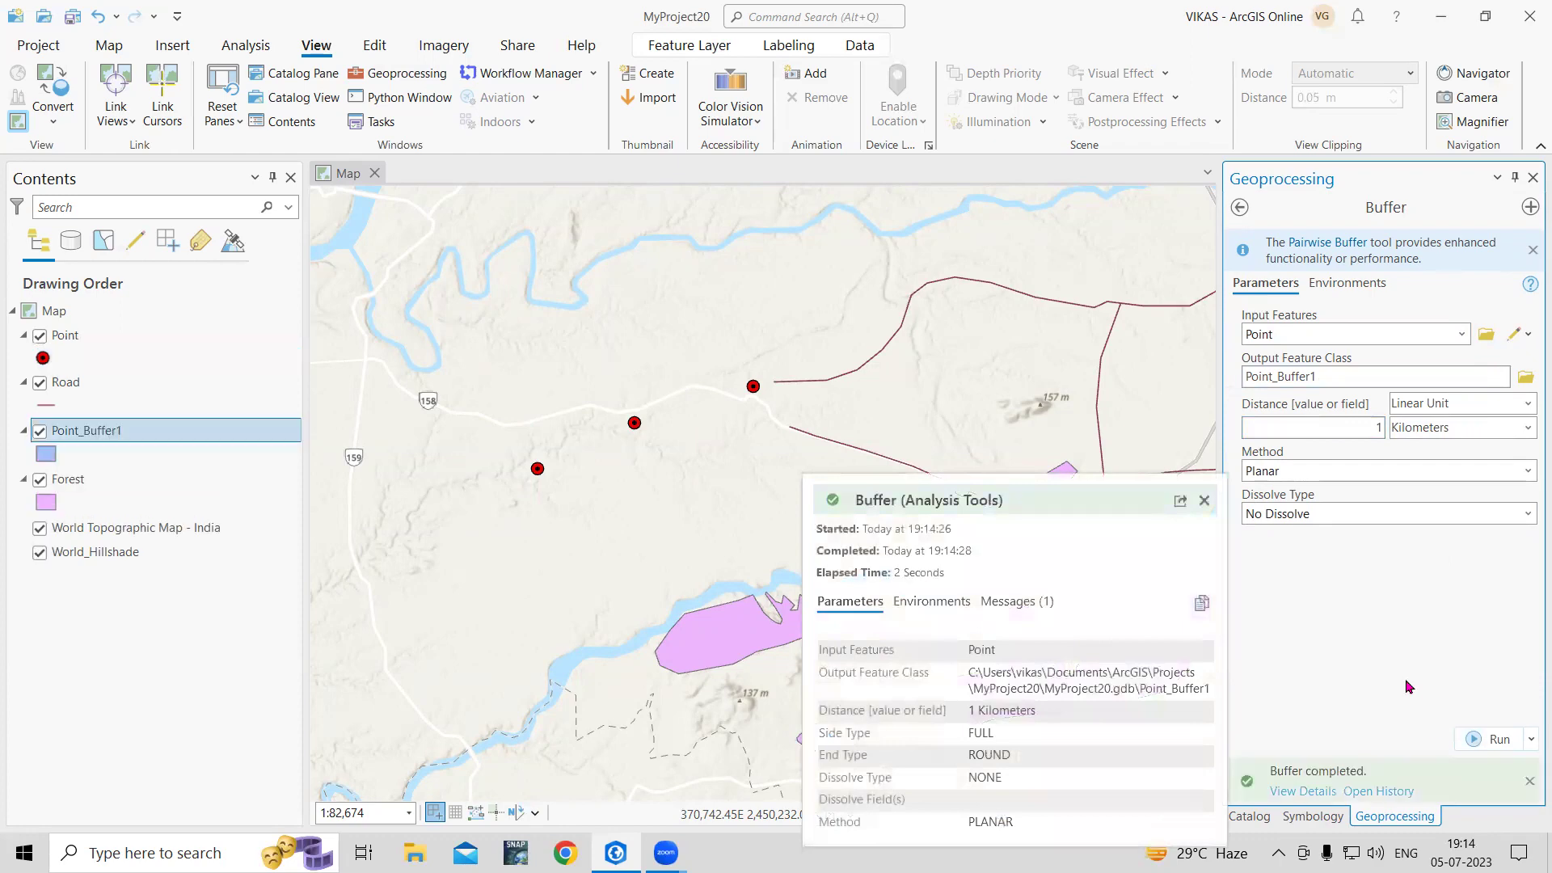
{"action": "scroll", "coordinate": [526, 464], "scroll_direction": "up", "scroll_amount": 2}
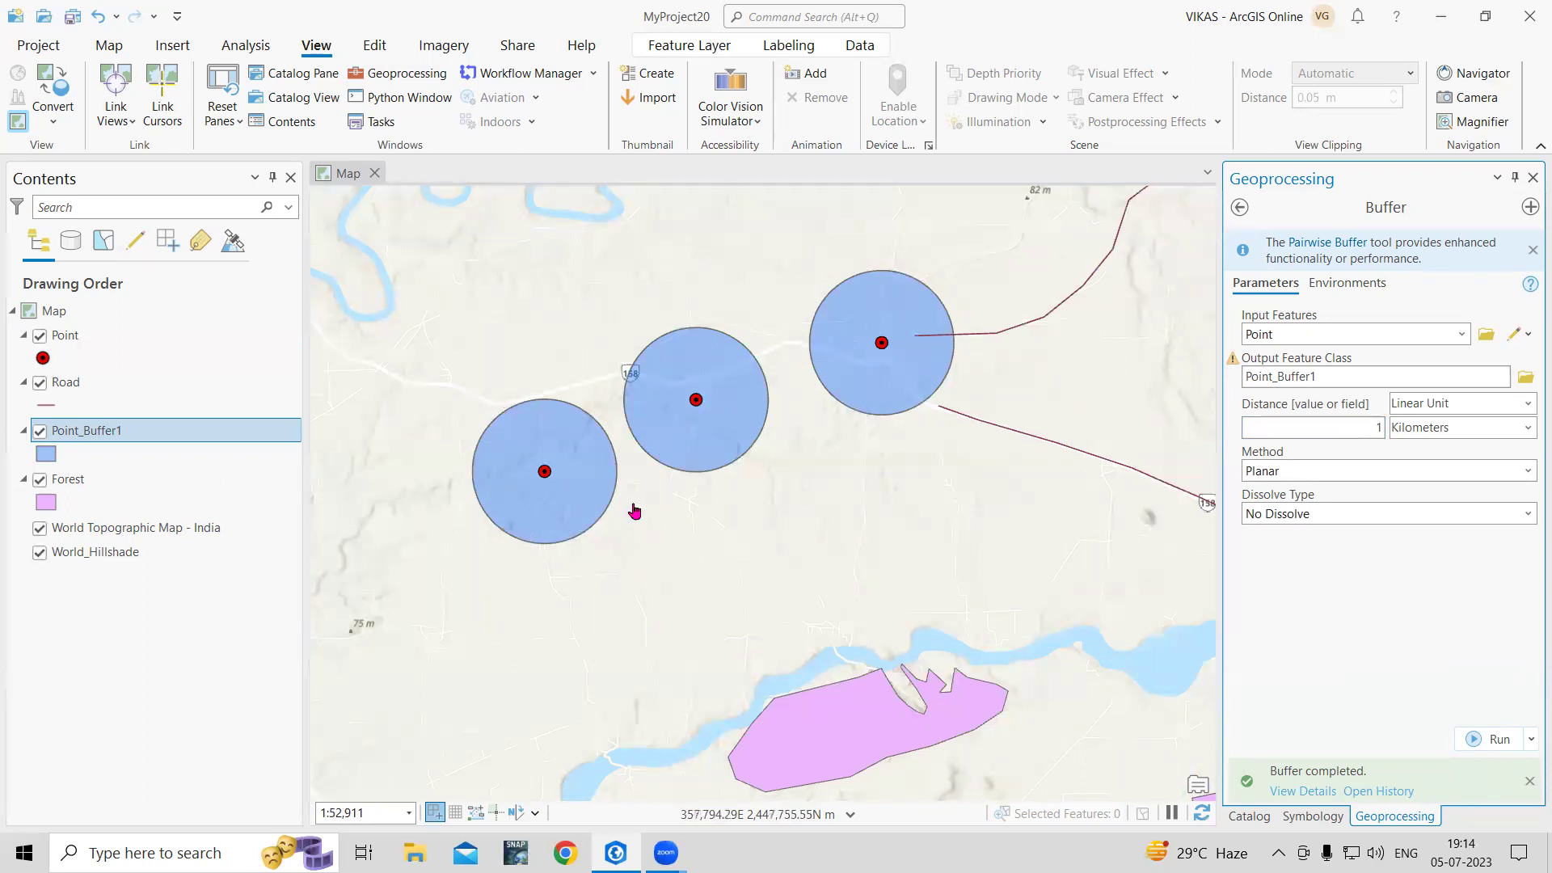
Step: Open Multiple Ring Buffer with Point as input and ring distances 1 and 2
{"action": "left_click", "coordinate": [1239, 207]}
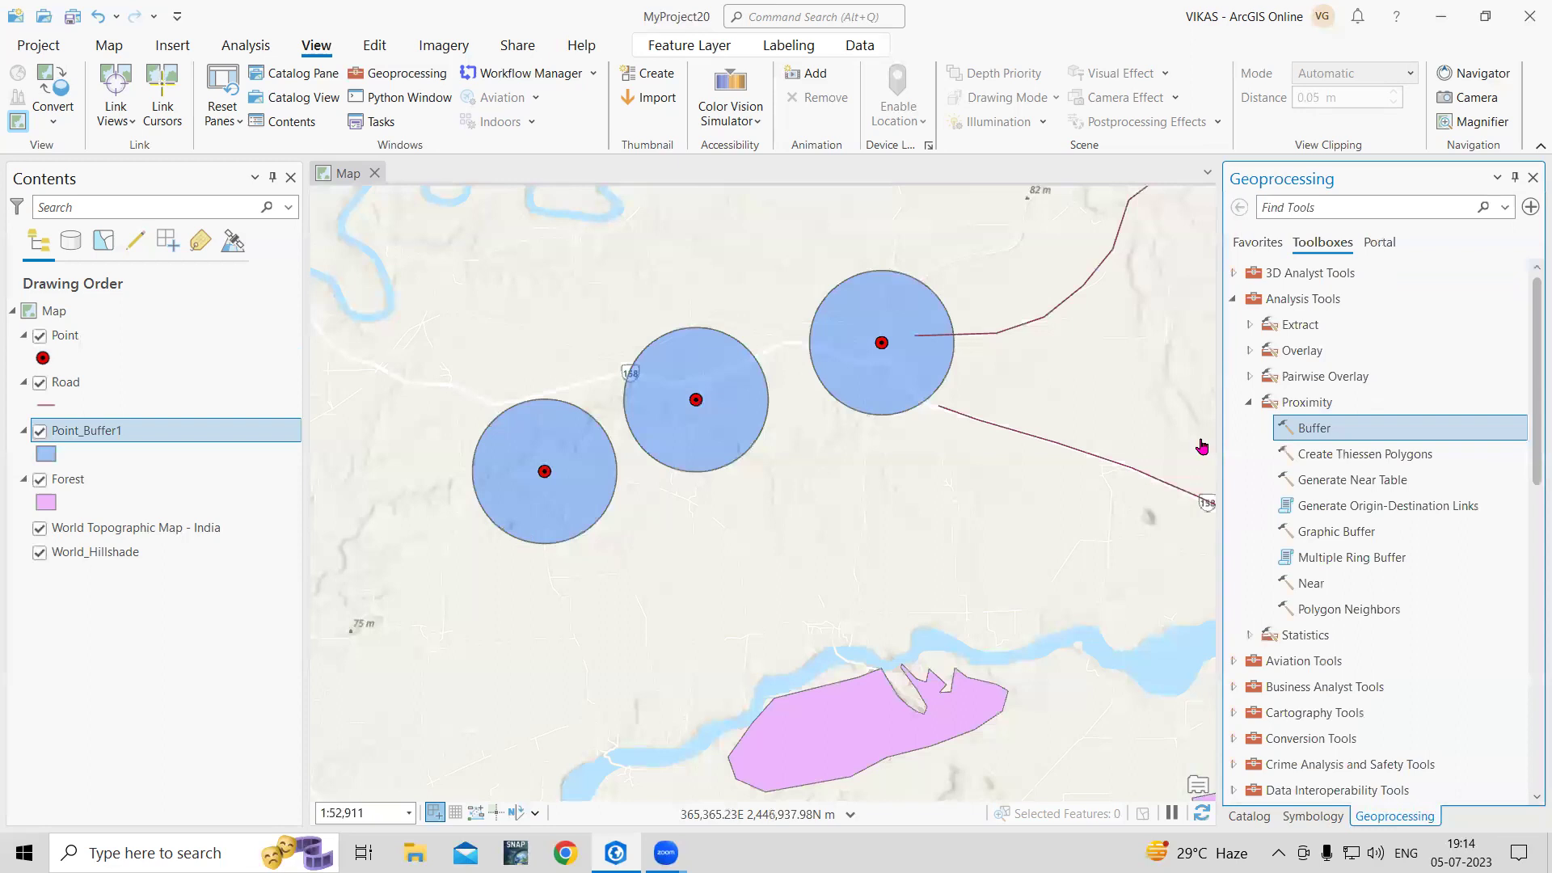
{"action": "left_click", "coordinate": [1348, 557]}
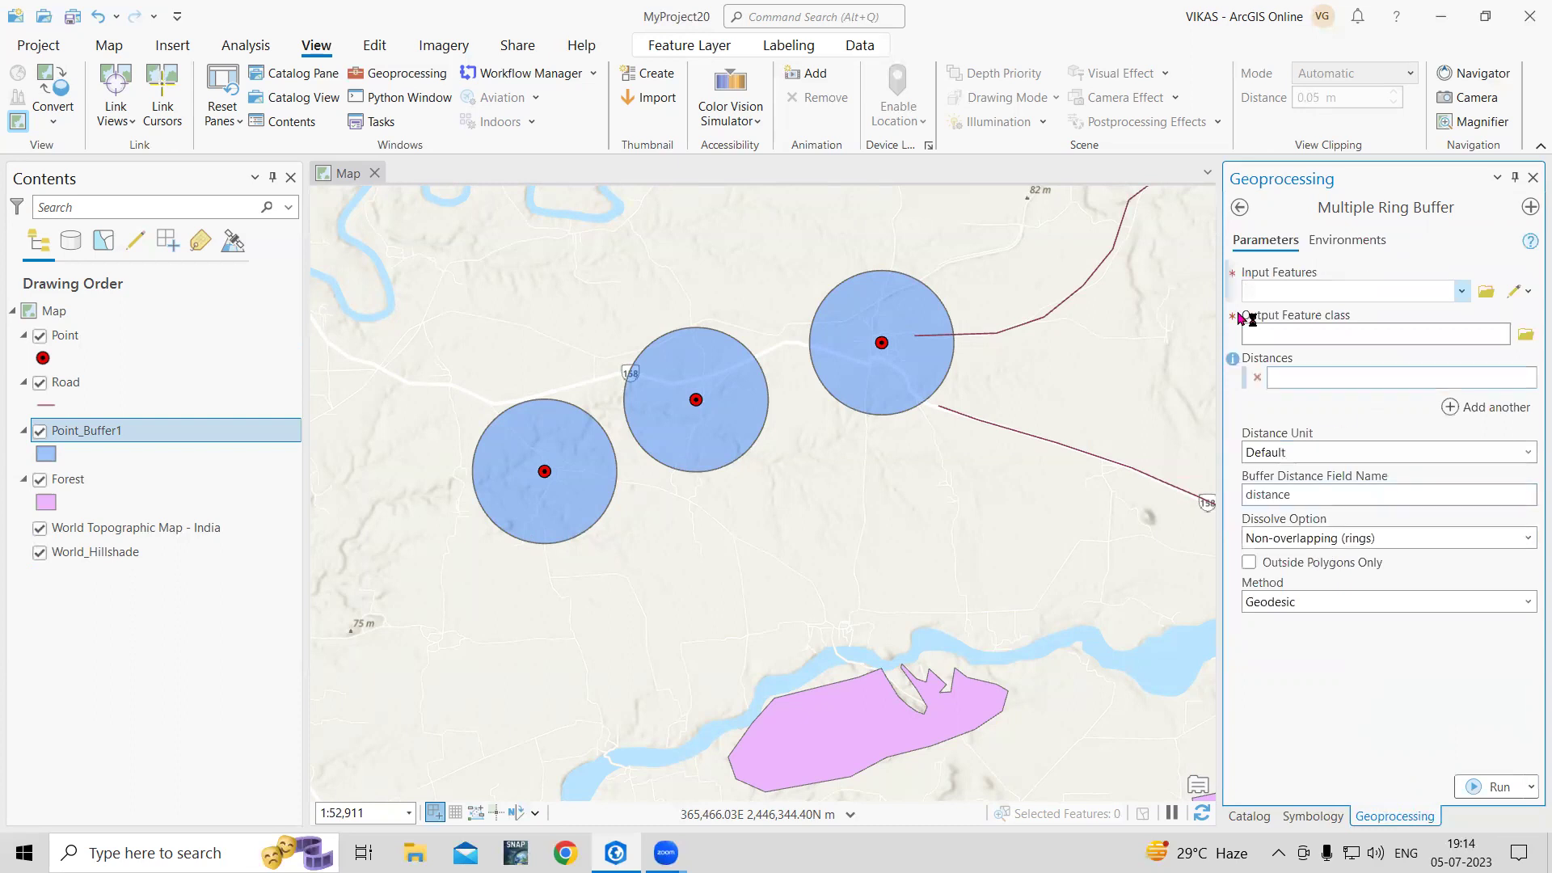
{"action": "left_click", "coordinate": [1462, 292]}
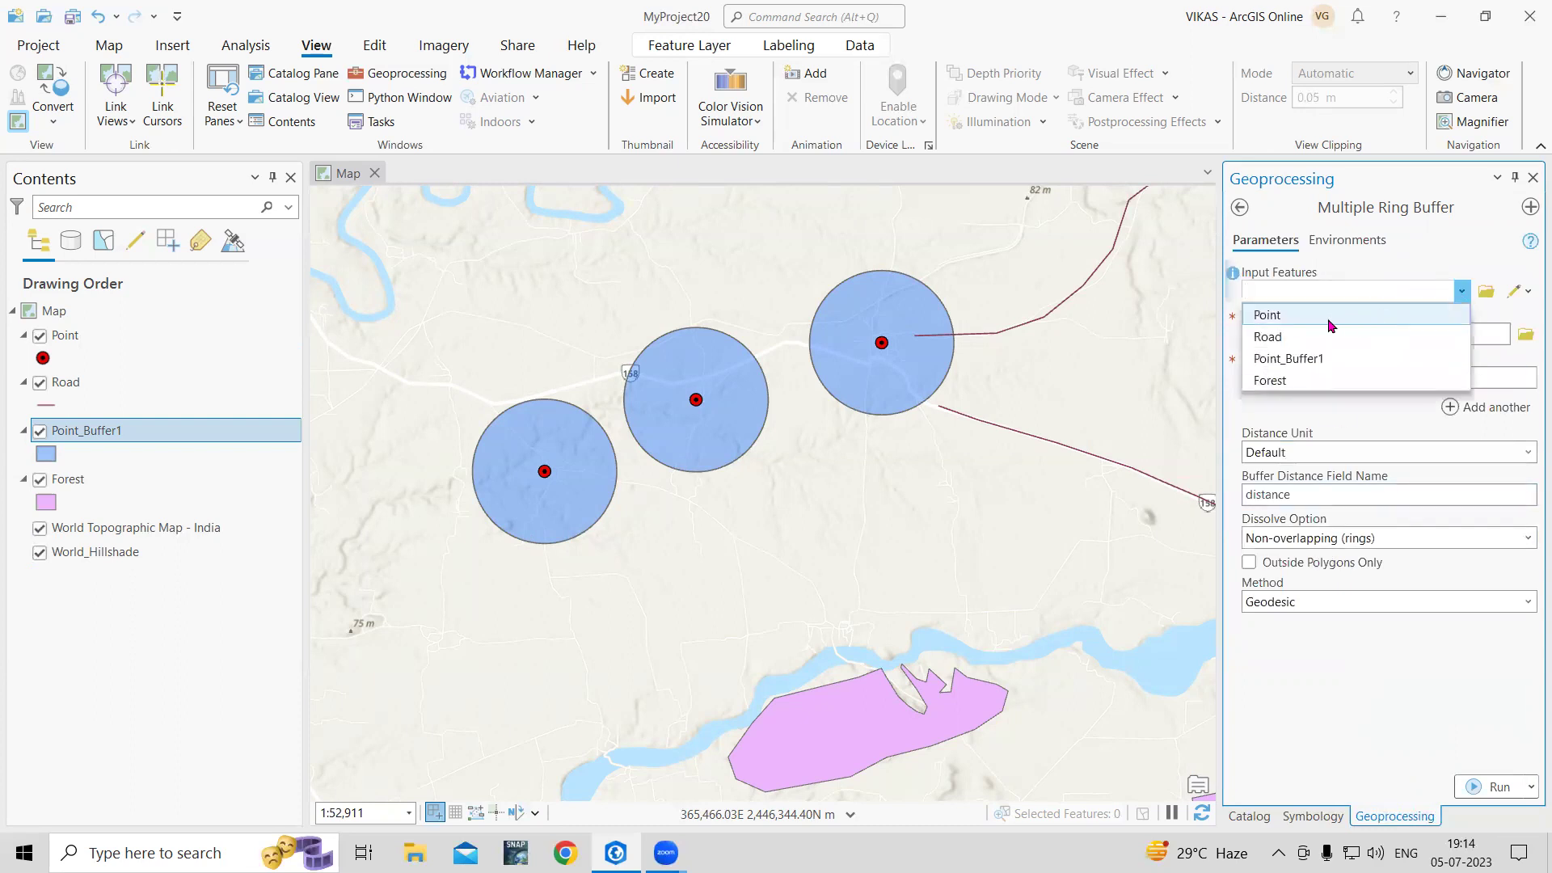
{"action": "left_click", "coordinate": [1329, 324]}
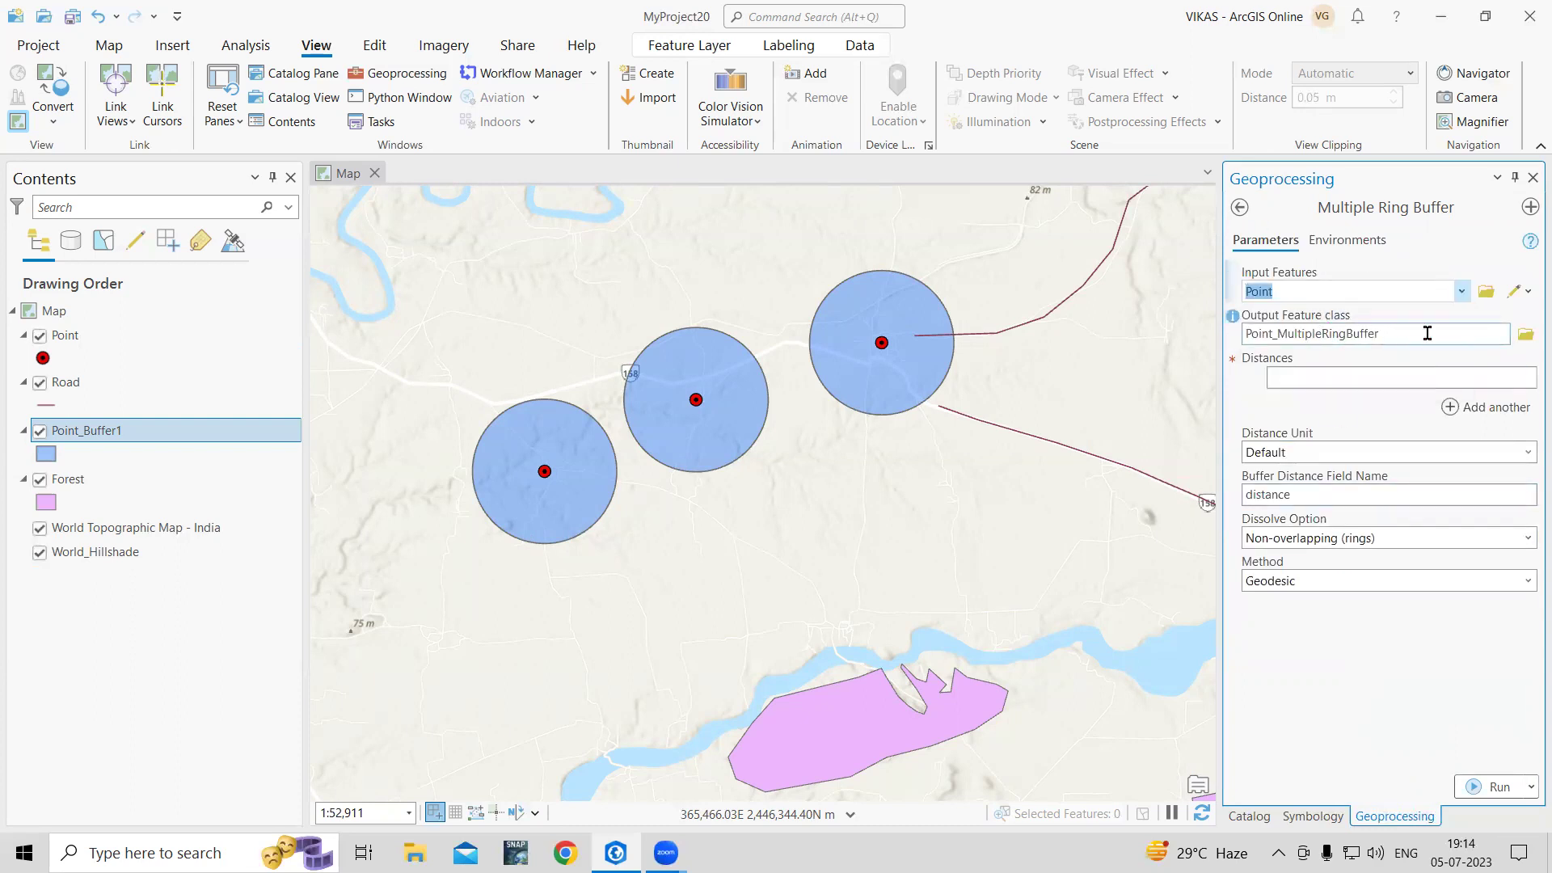
{"action": "left_click", "coordinate": [1334, 378]}
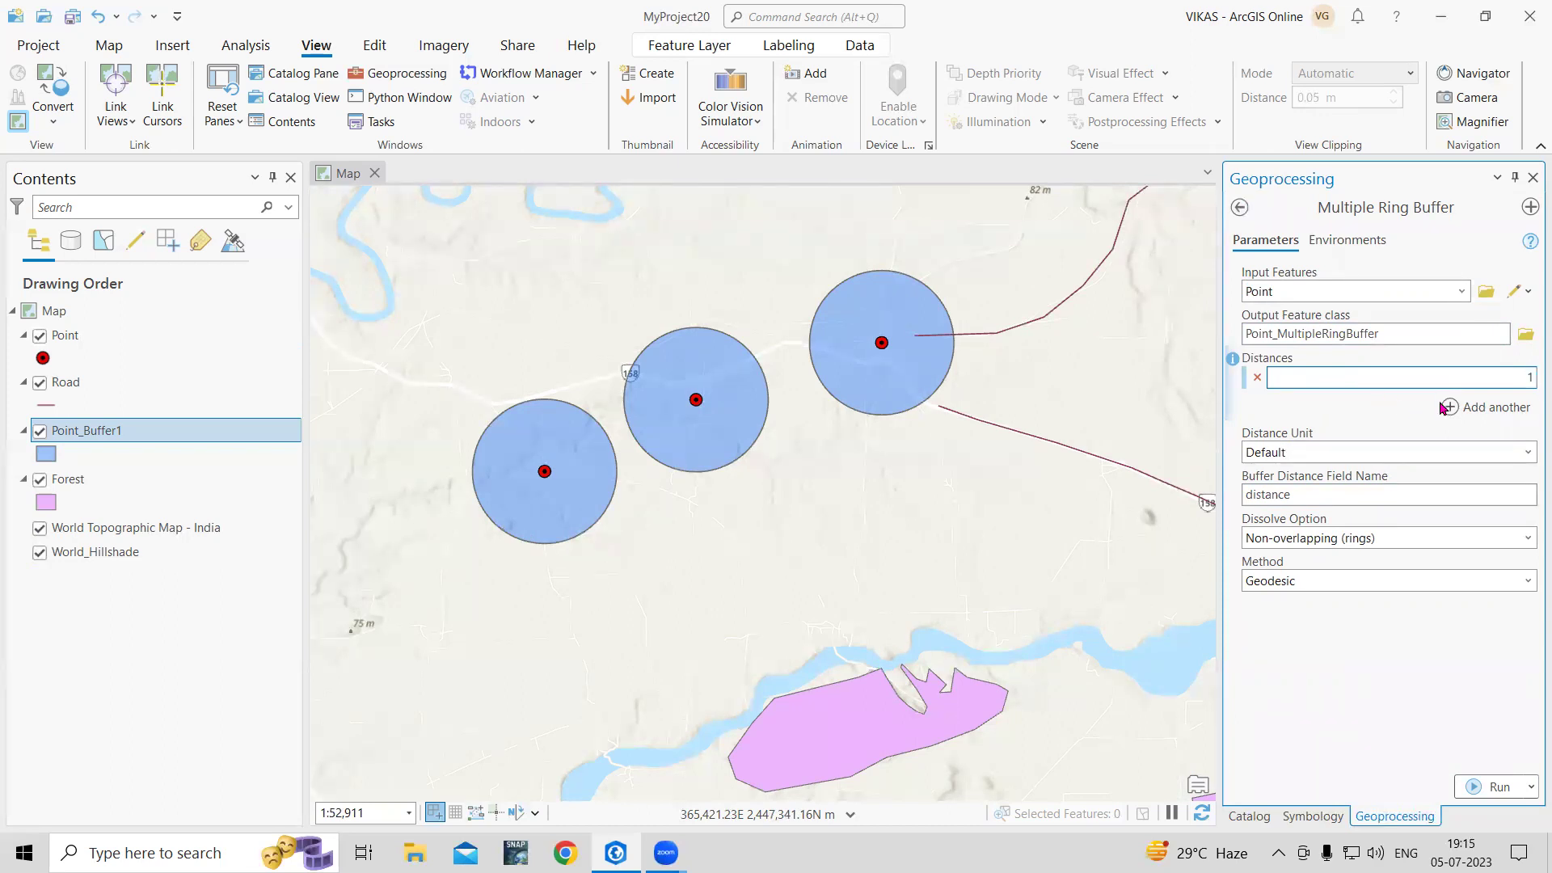
{"action": "left_click", "coordinate": [1484, 414]}
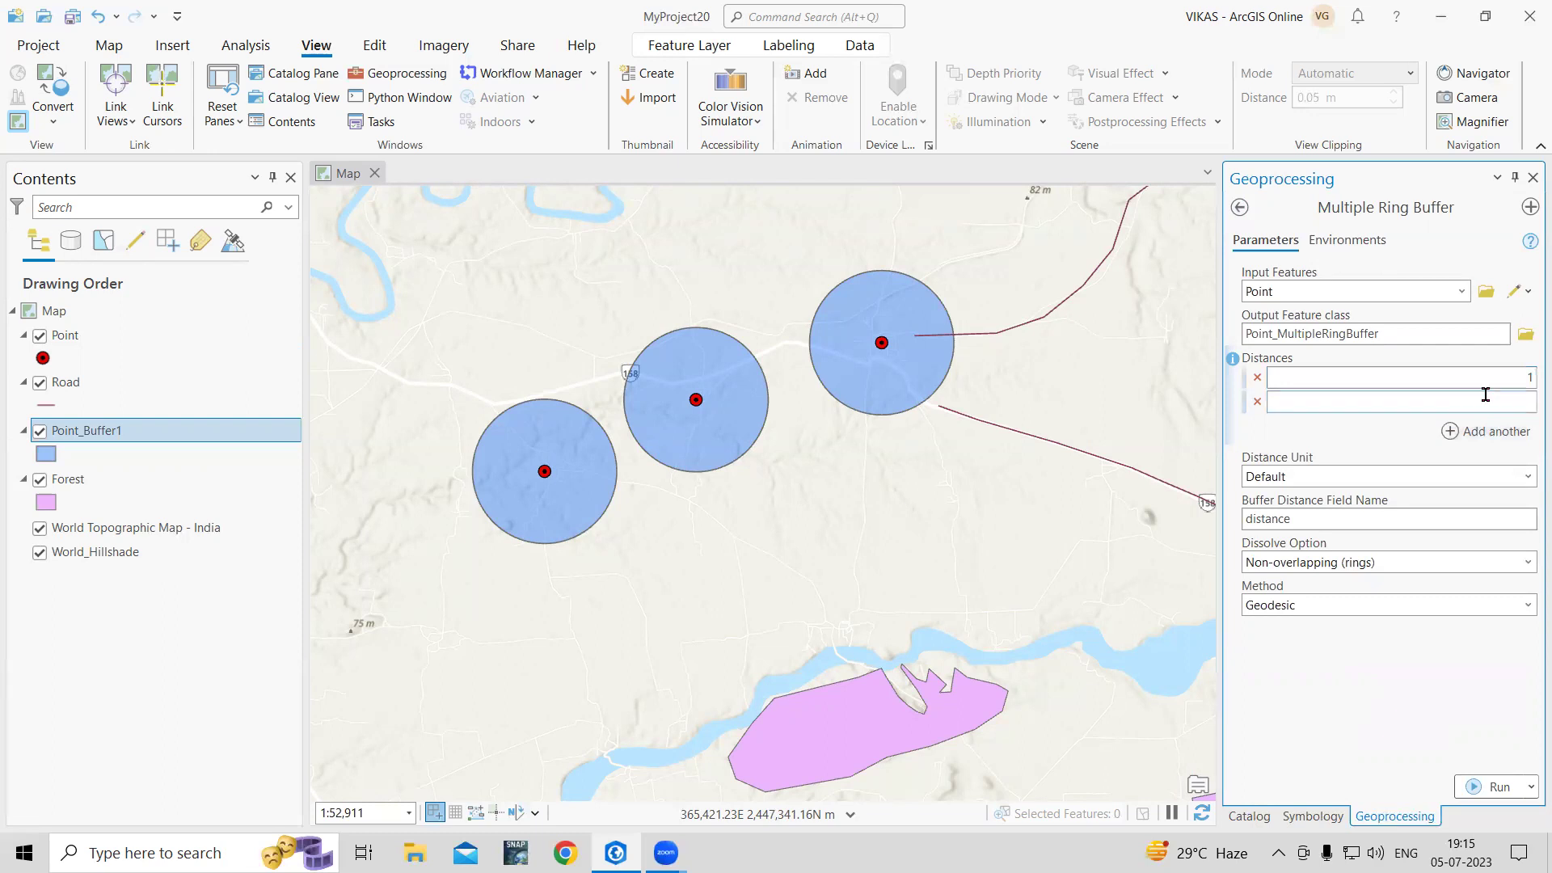
{"action": "left_click", "coordinate": [1483, 407]}
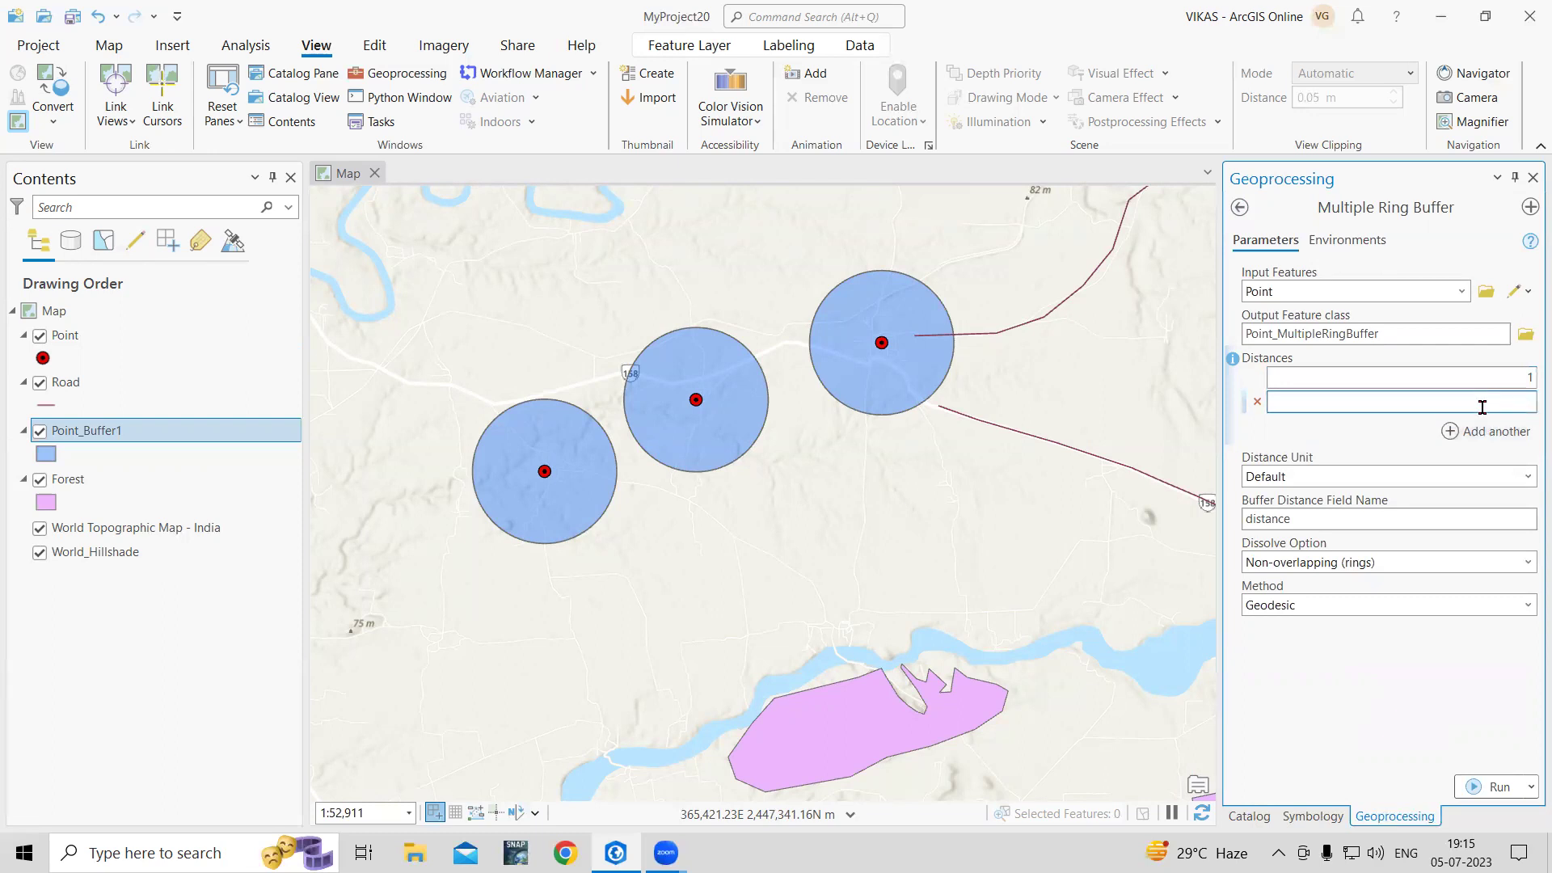
{"action": "left_click", "coordinate": [1512, 431]}
{"action": "left_click", "coordinate": [1507, 428]}
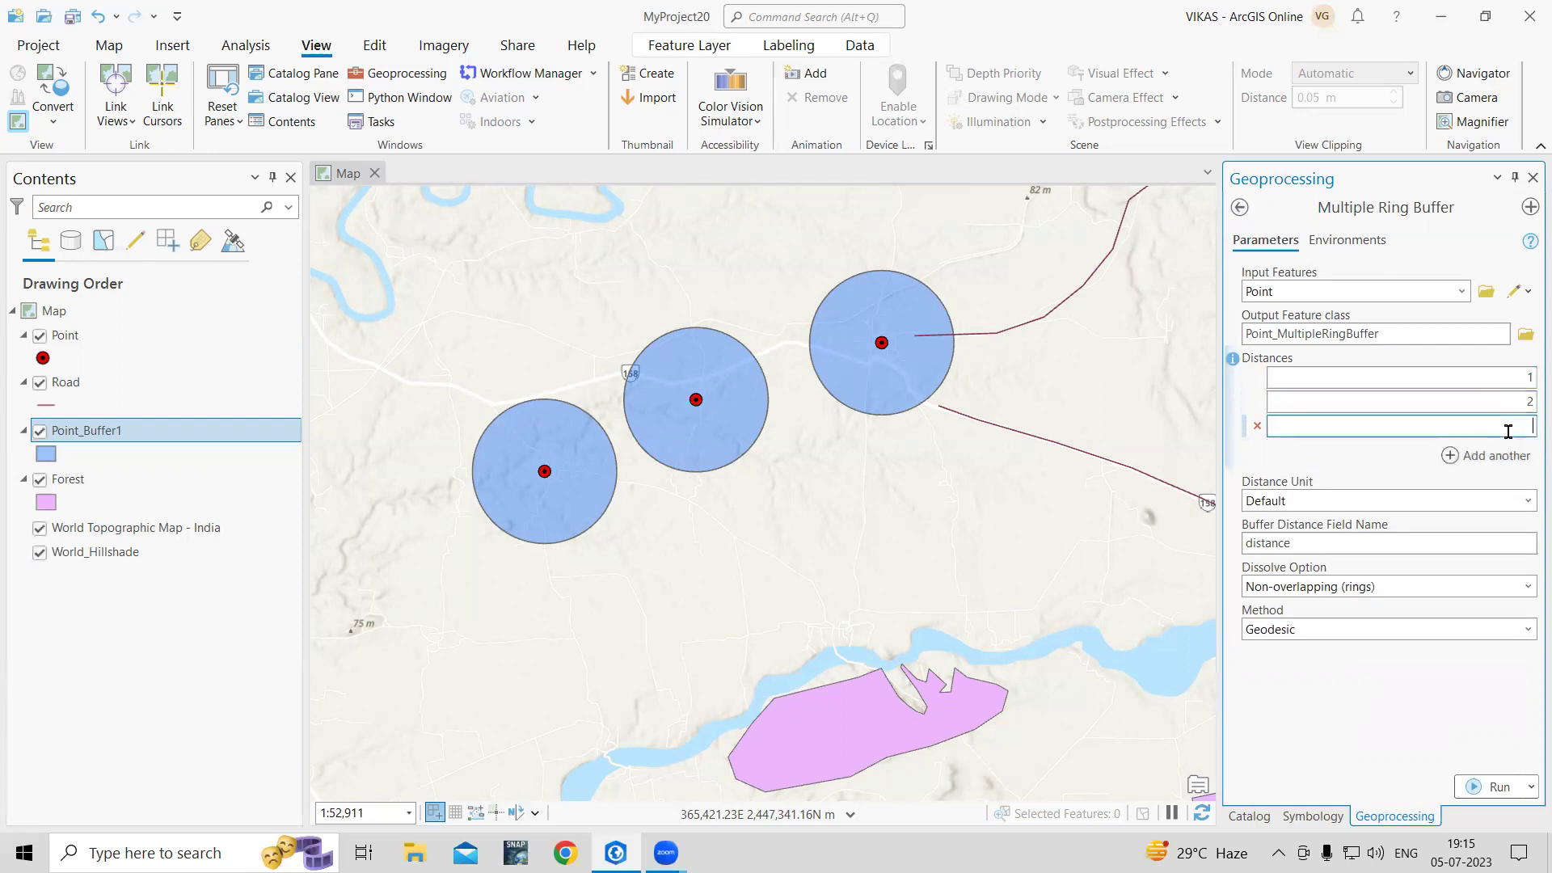
Step: Set the ring distance unit to Kilometers and run it into Point_MultipleRingBuffer
{"action": "left_click", "coordinate": [1525, 501]}
{"action": "left_click", "coordinate": [1525, 501]}
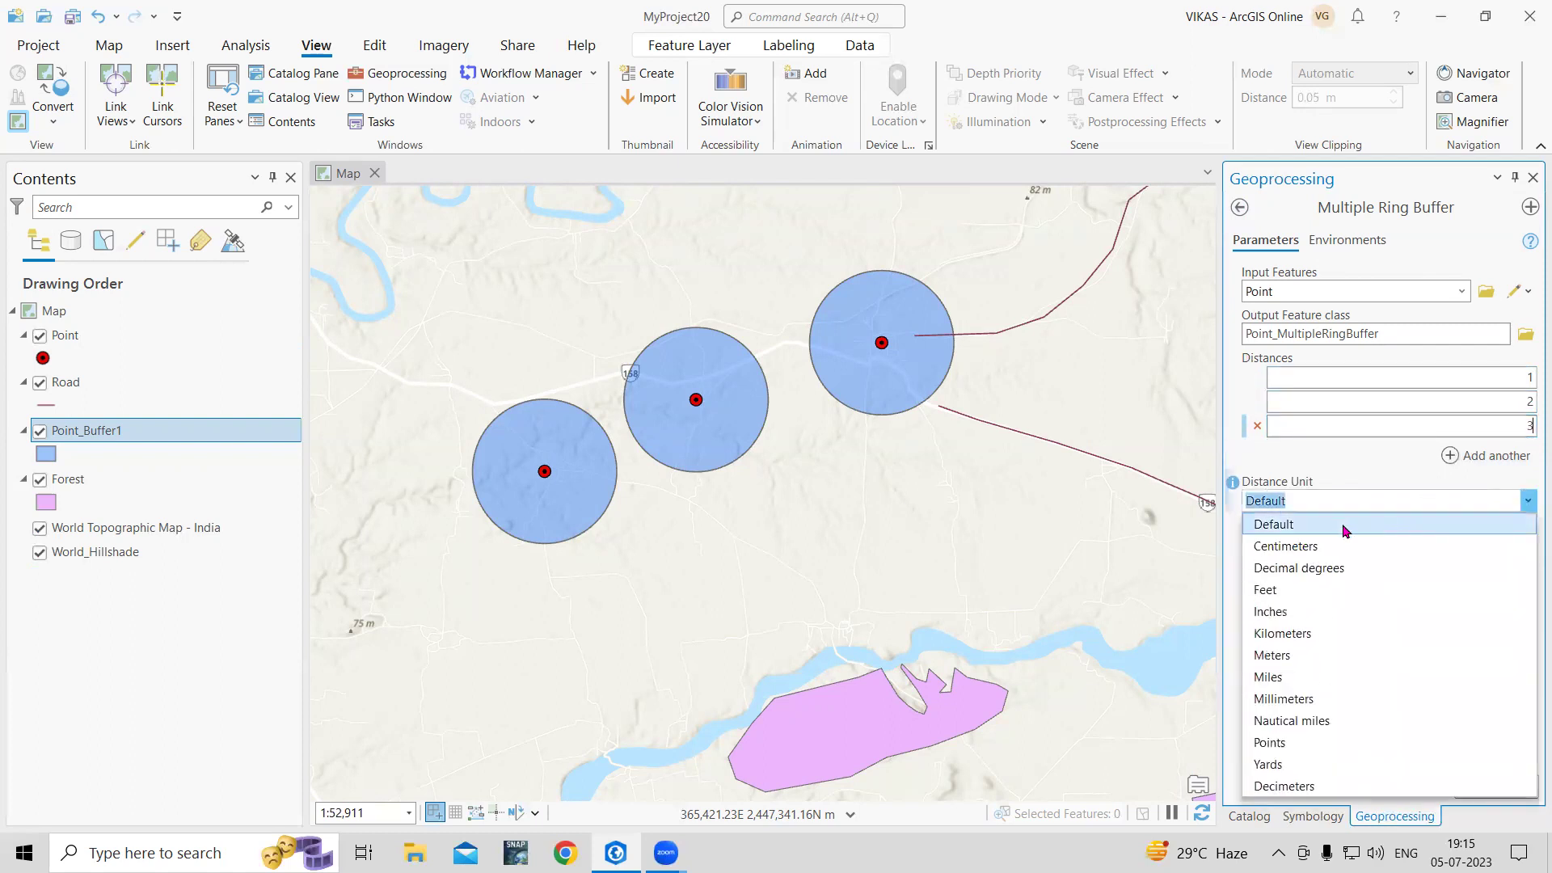
{"action": "left_click", "coordinate": [1325, 633]}
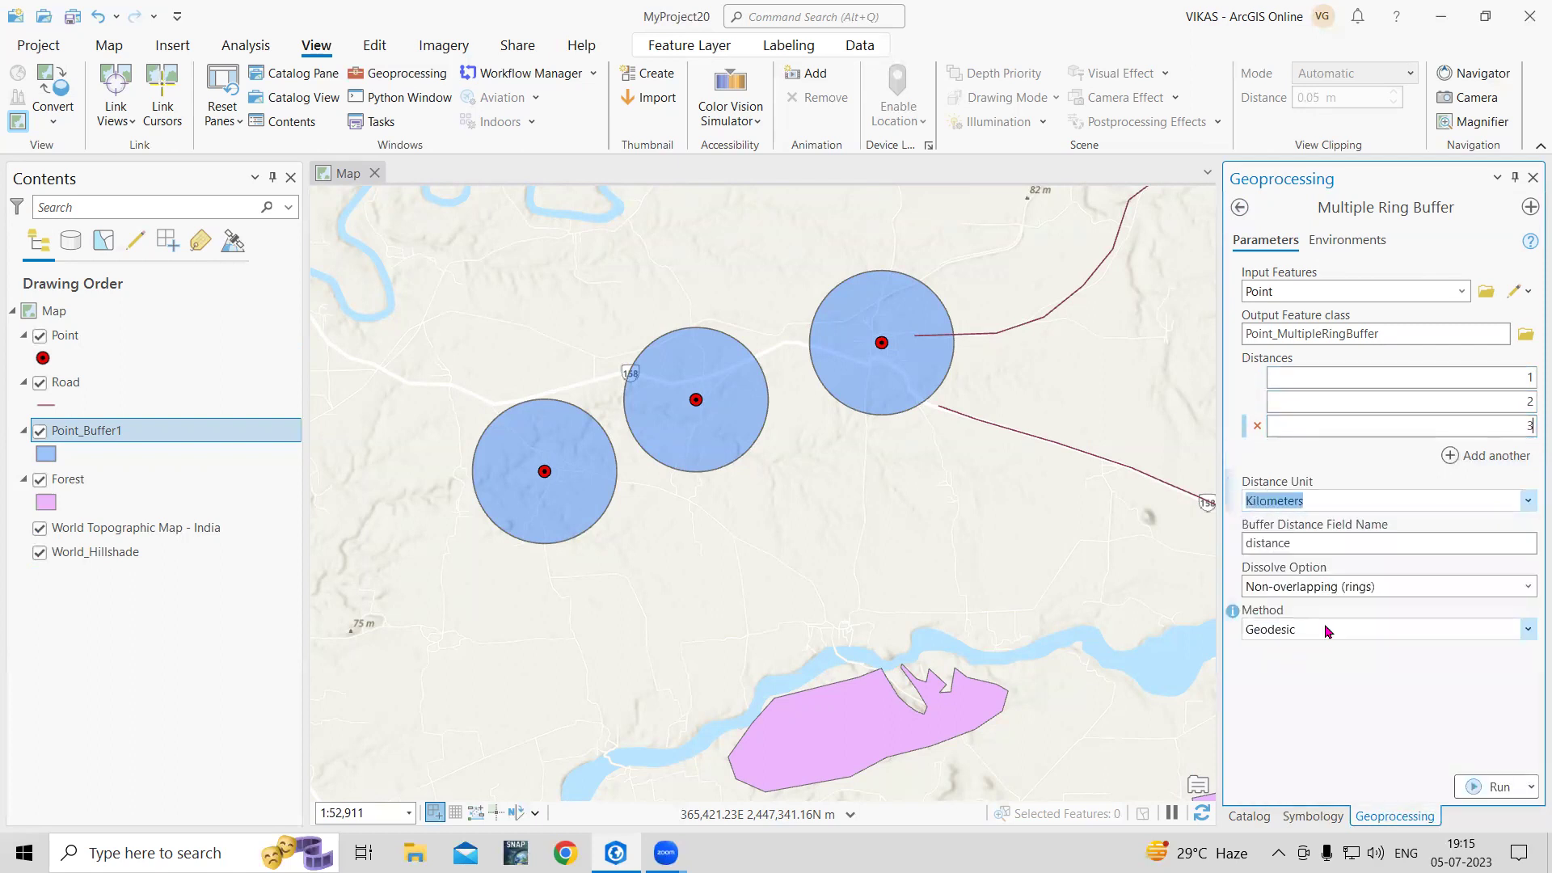
{"action": "left_click", "coordinate": [1528, 482]}
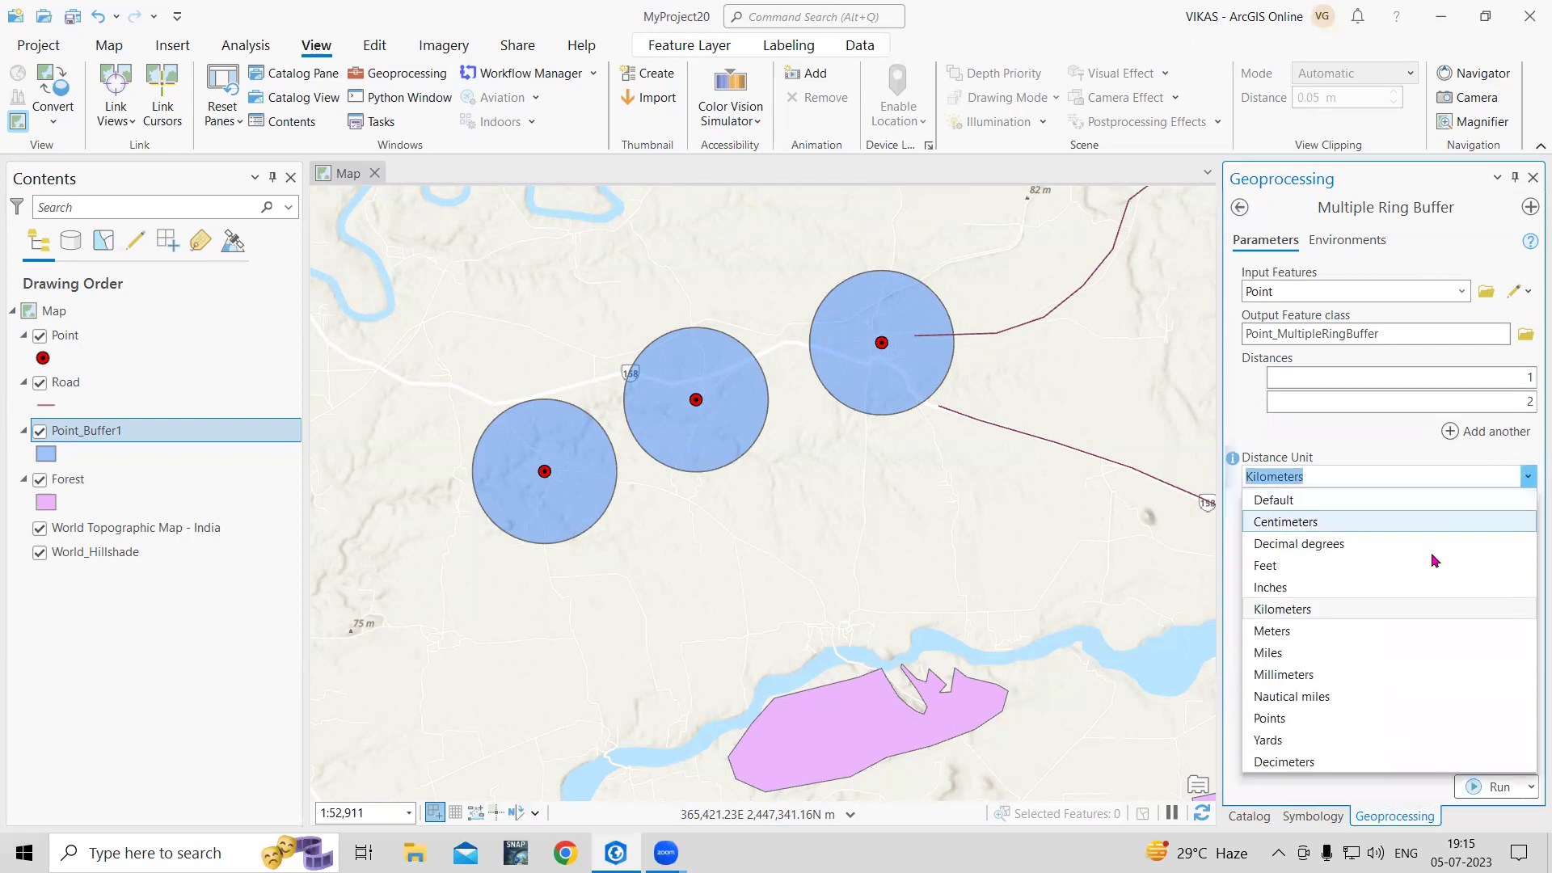
{"action": "left_click", "coordinate": [1326, 609]}
{"action": "left_click", "coordinate": [1348, 520]}
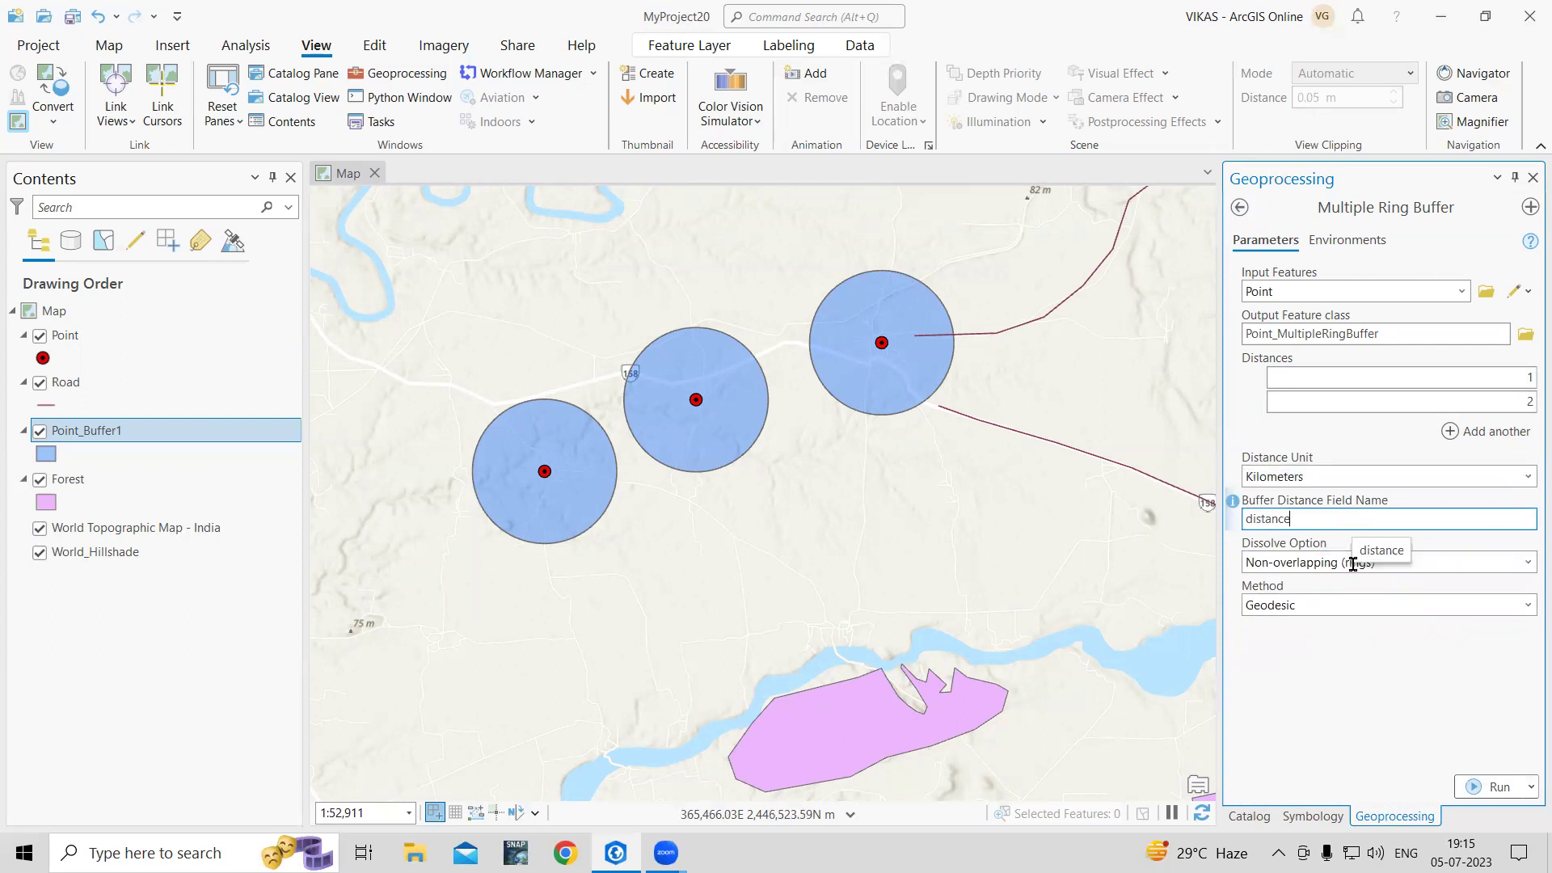
{"action": "left_click", "coordinate": [1501, 788]}
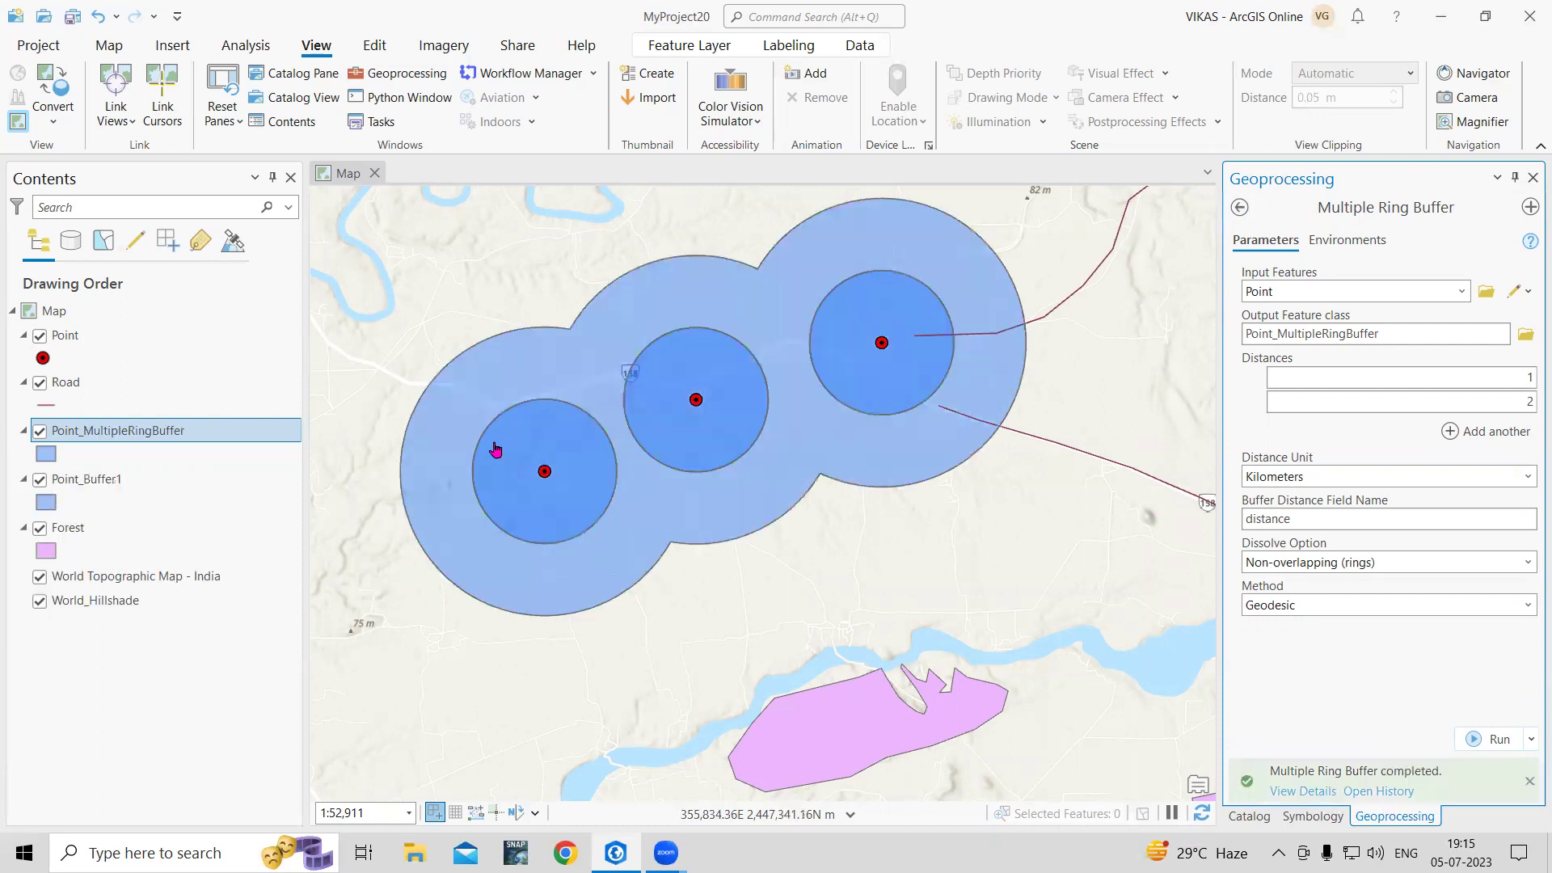
Step: Hide Point_Buffer1 and, after checking its attribute table, Point_MultipleRingBuffer; pan north-east to the roads
{"action": "left_click", "coordinate": [39, 480]}
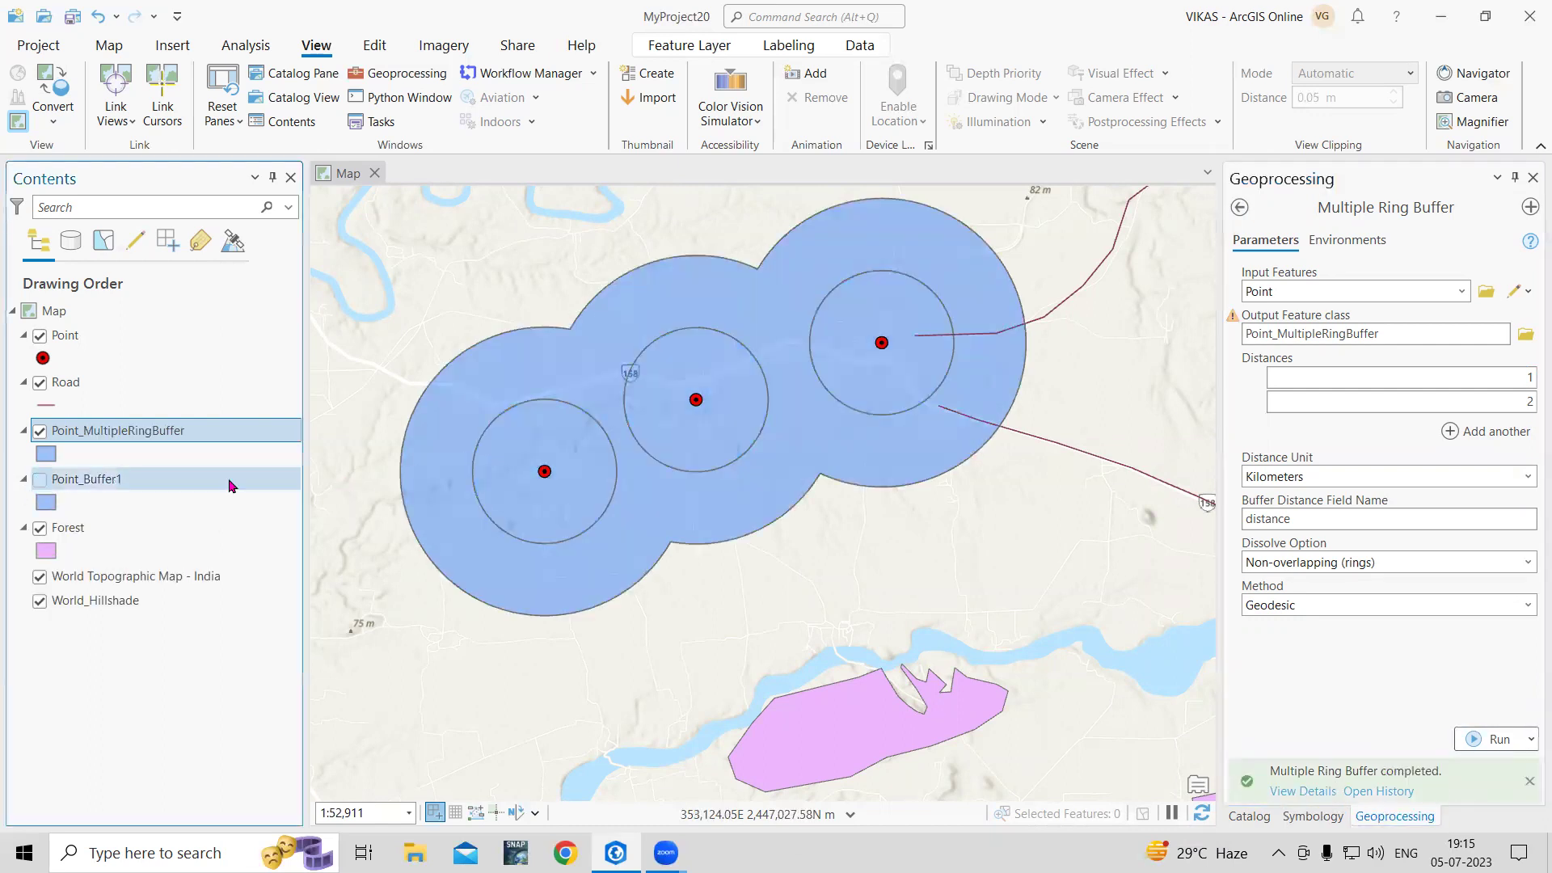
{"action": "right_click", "coordinate": [135, 437]}
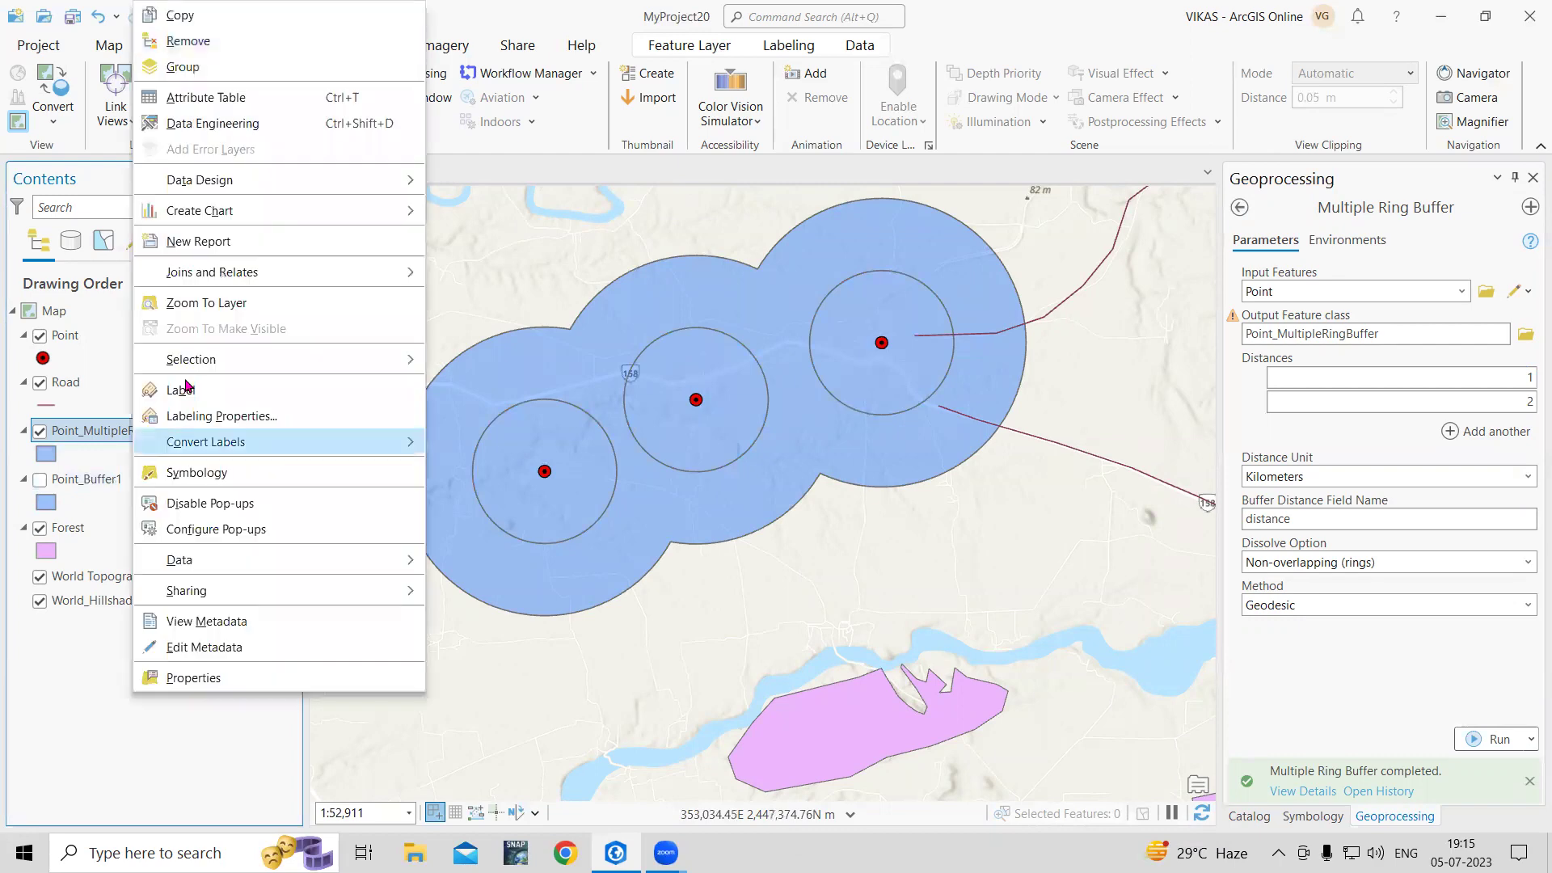
{"action": "left_click", "coordinate": [206, 97]}
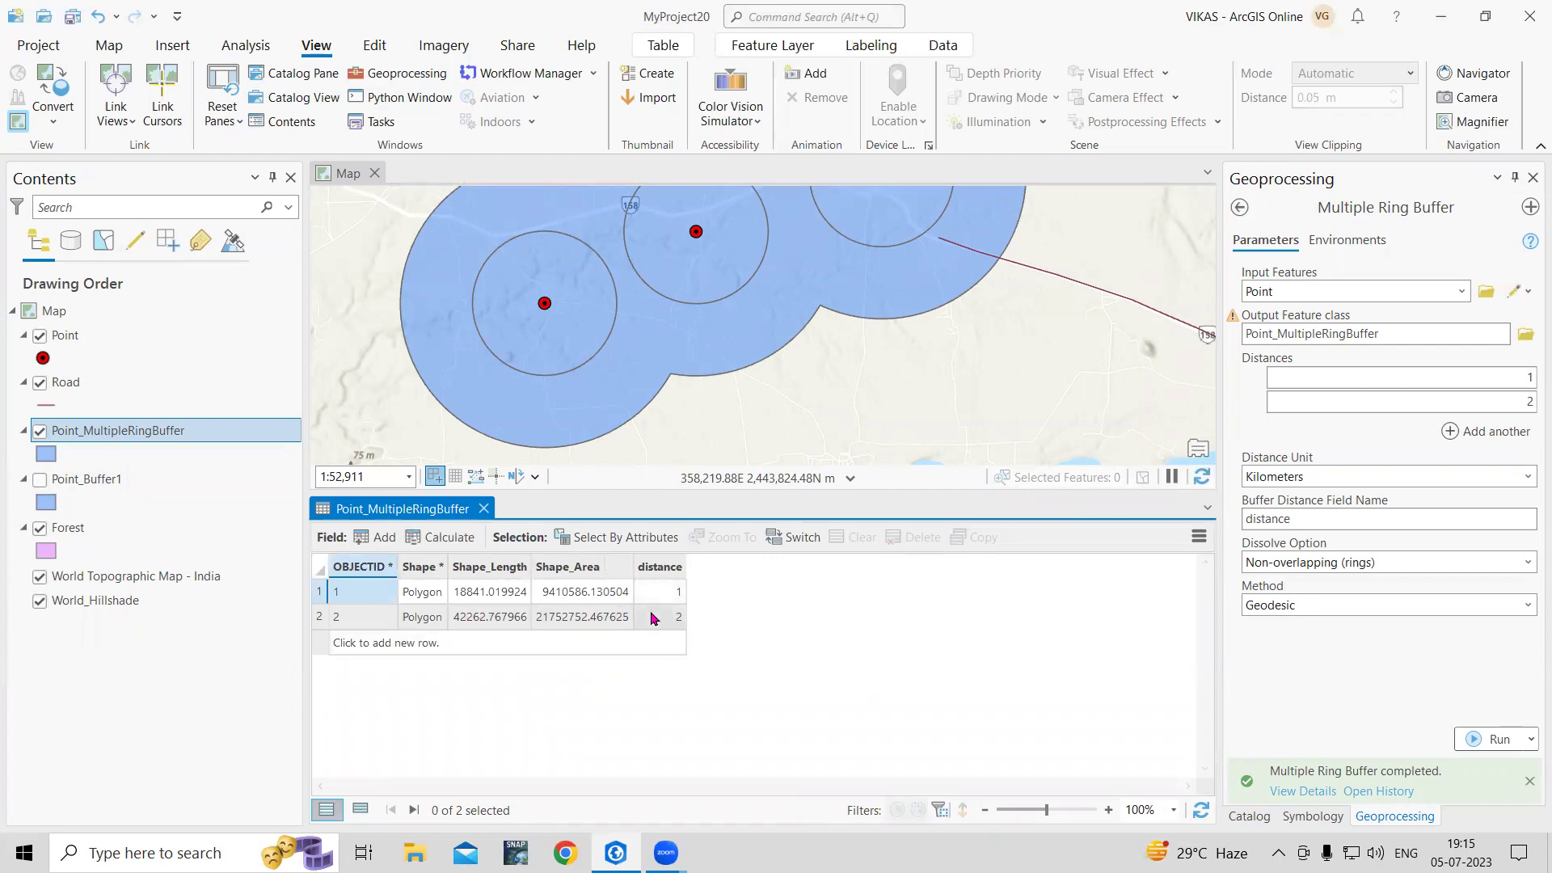
{"action": "left_click", "coordinate": [483, 508]}
{"action": "left_click", "coordinate": [40, 430]}
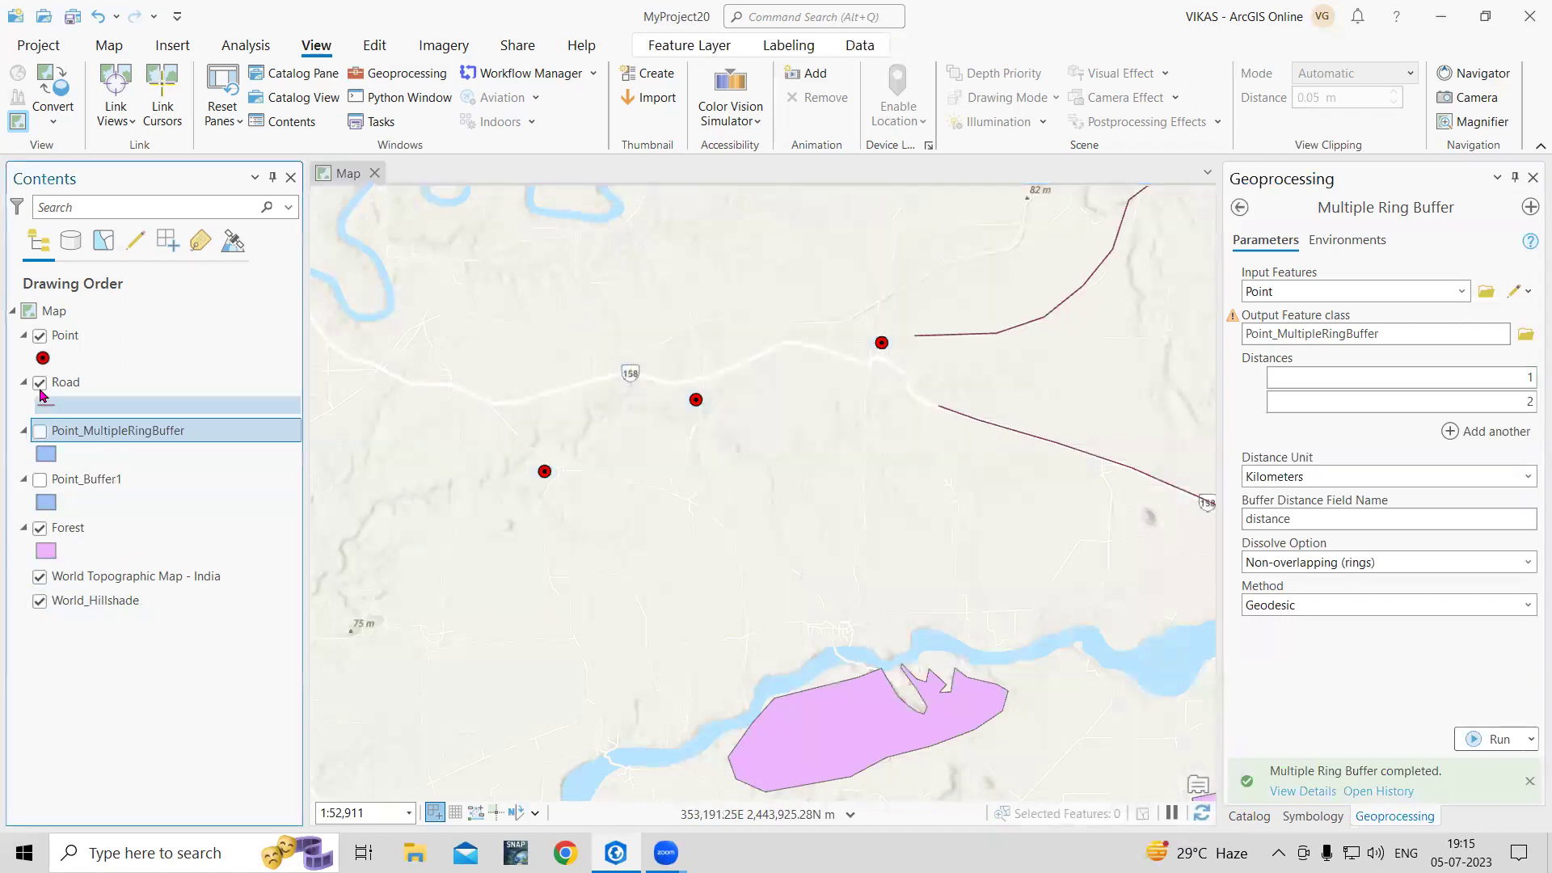
{"action": "left_click_drag", "start_coordinate": [790, 453], "coordinate": [419, 527]}
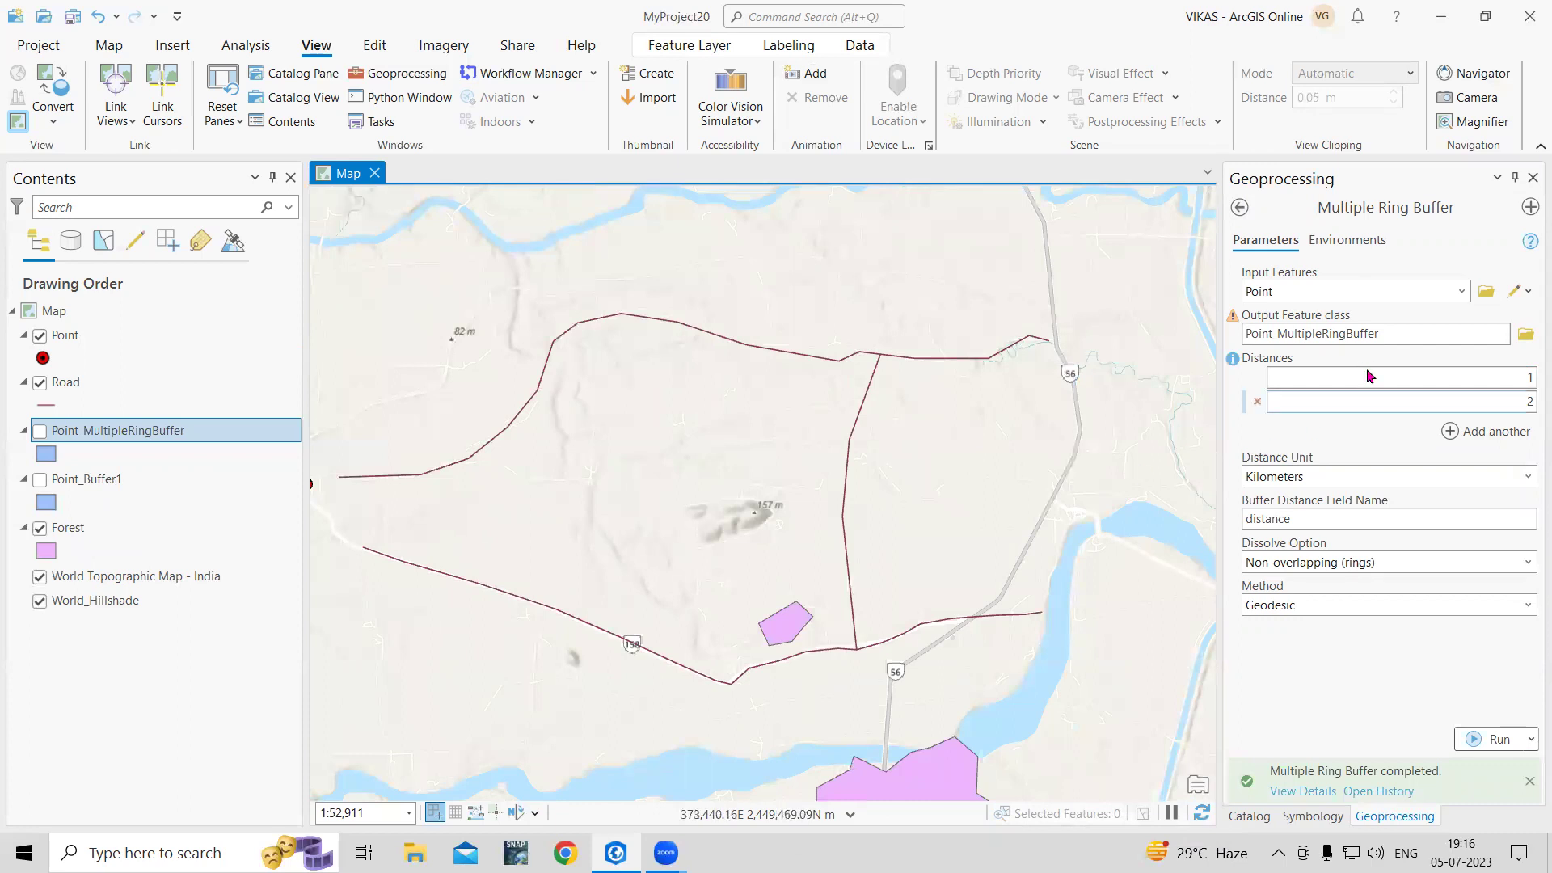
Step: Set up Buffer with Road as input and a 1 Kilometer distance
{"action": "left_click", "coordinate": [1239, 207]}
{"action": "double_click", "coordinate": [1314, 428]}
{"action": "left_click", "coordinate": [1462, 335]}
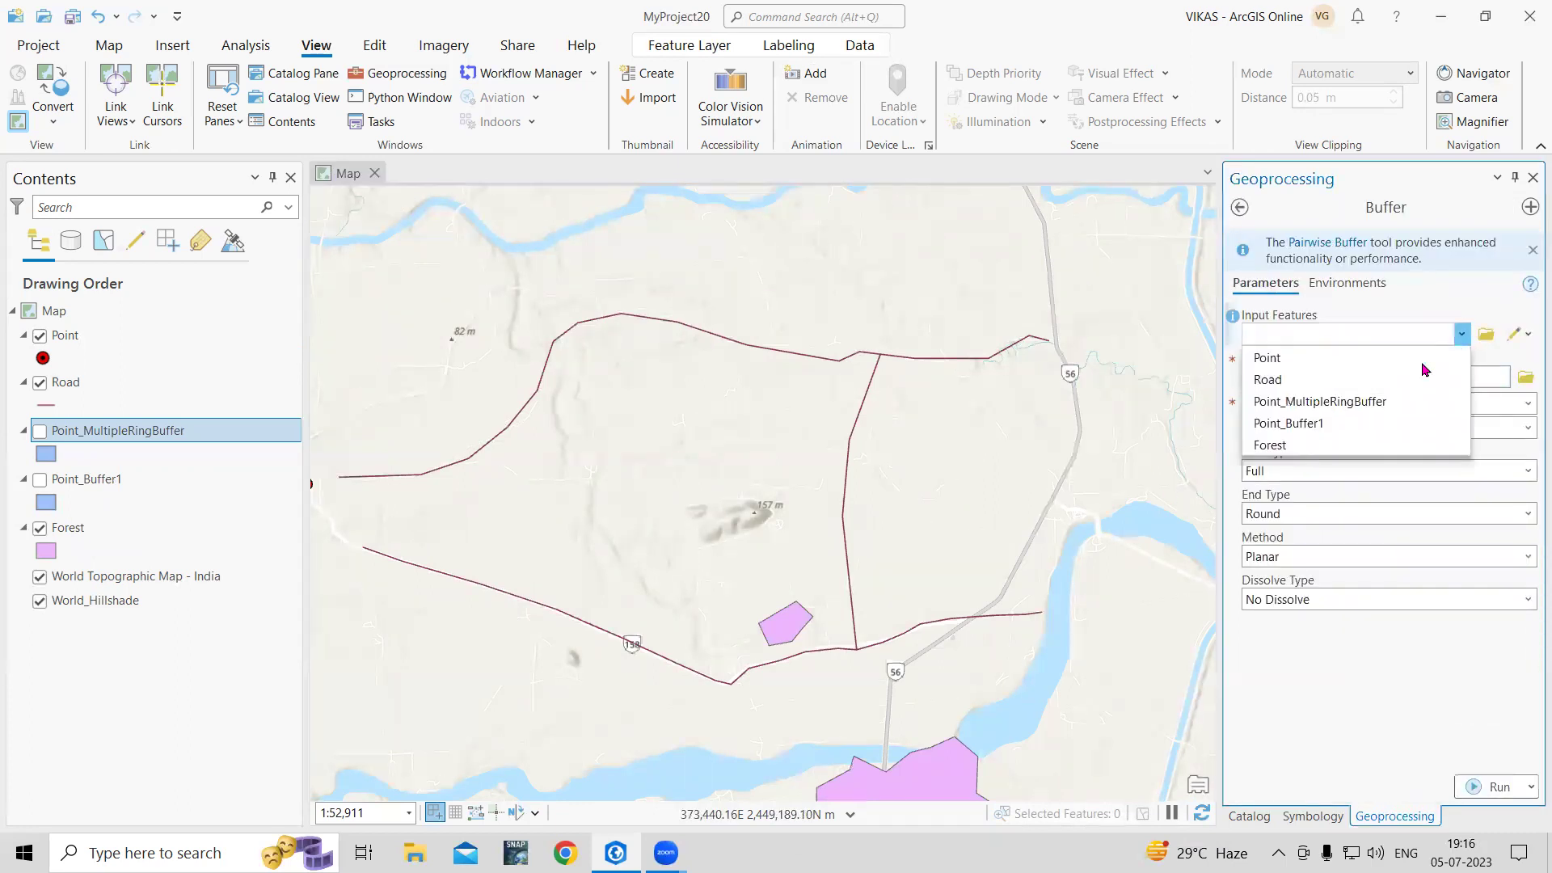
{"action": "left_click", "coordinate": [1267, 379]}
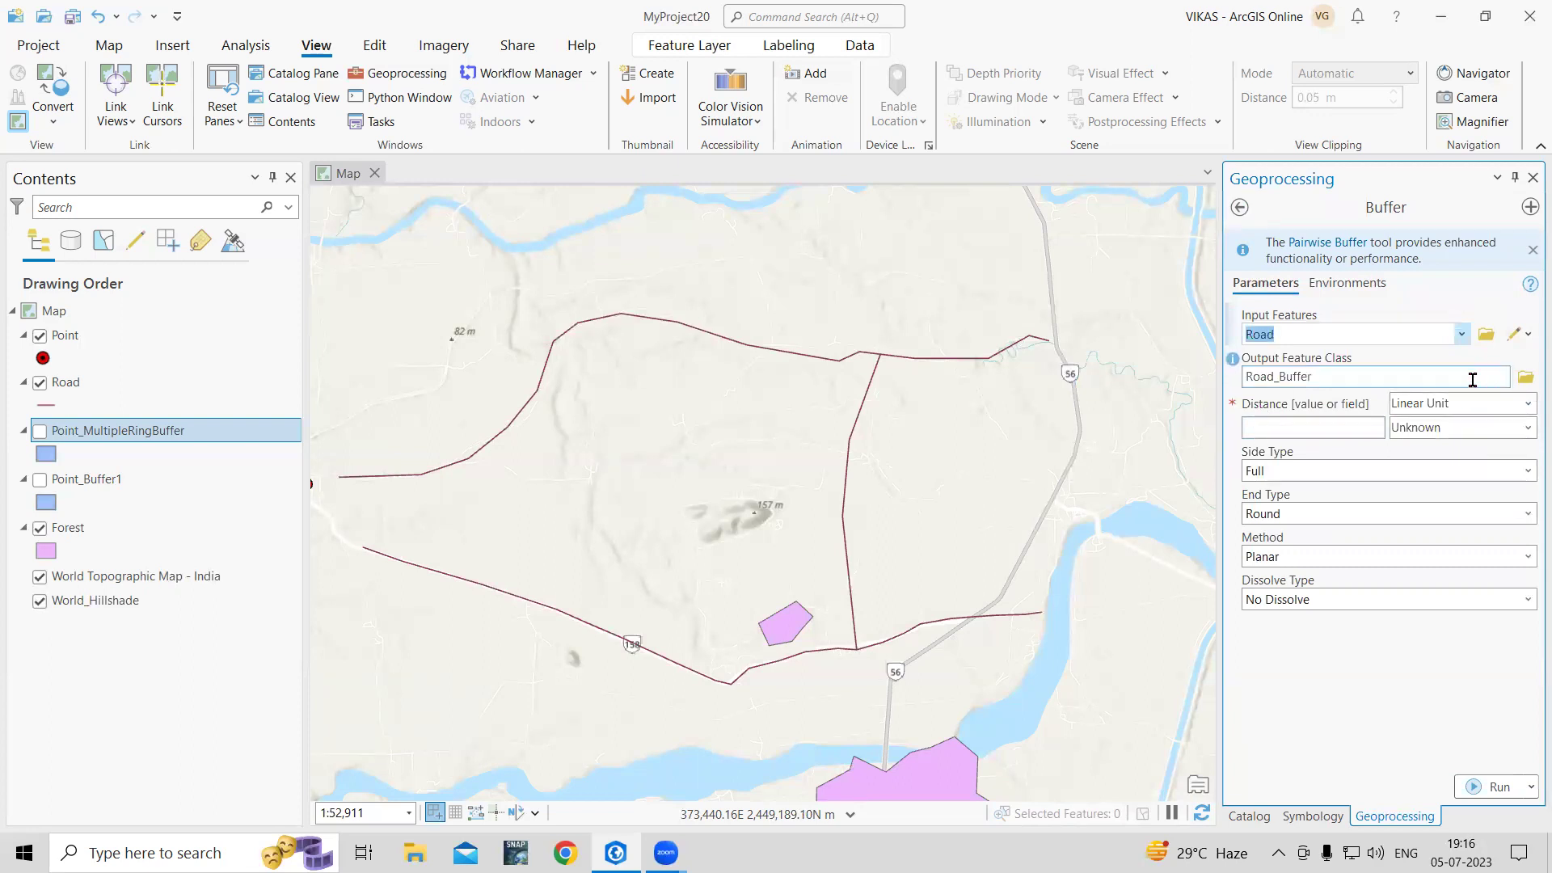
{"action": "left_click", "coordinate": [1359, 428]}
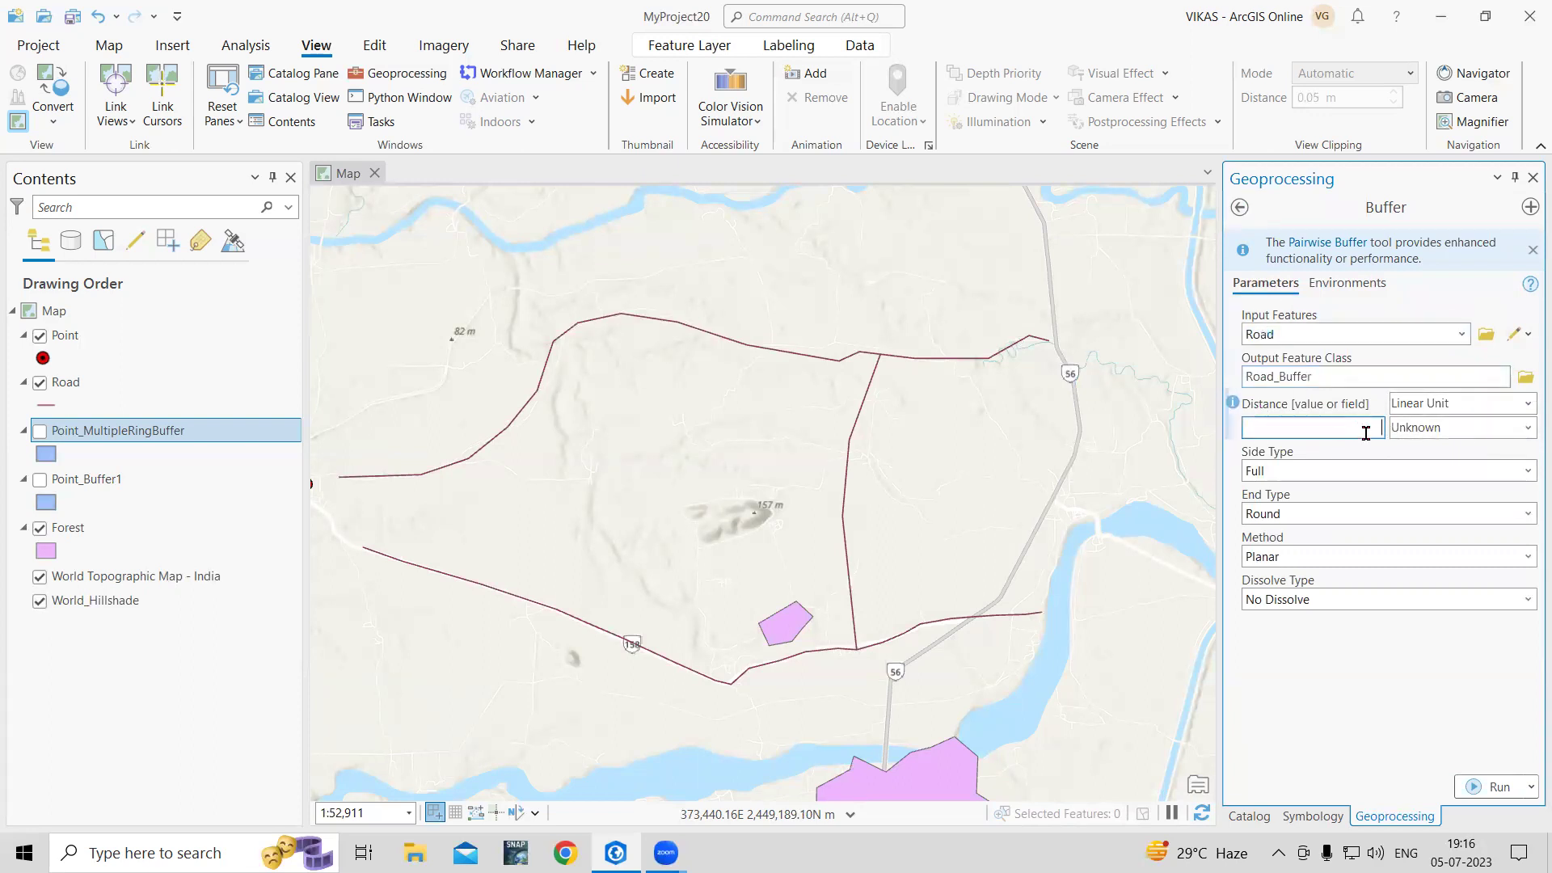
{"action": "type", "text": "1"}
{"action": "left_click", "coordinate": [1455, 428]}
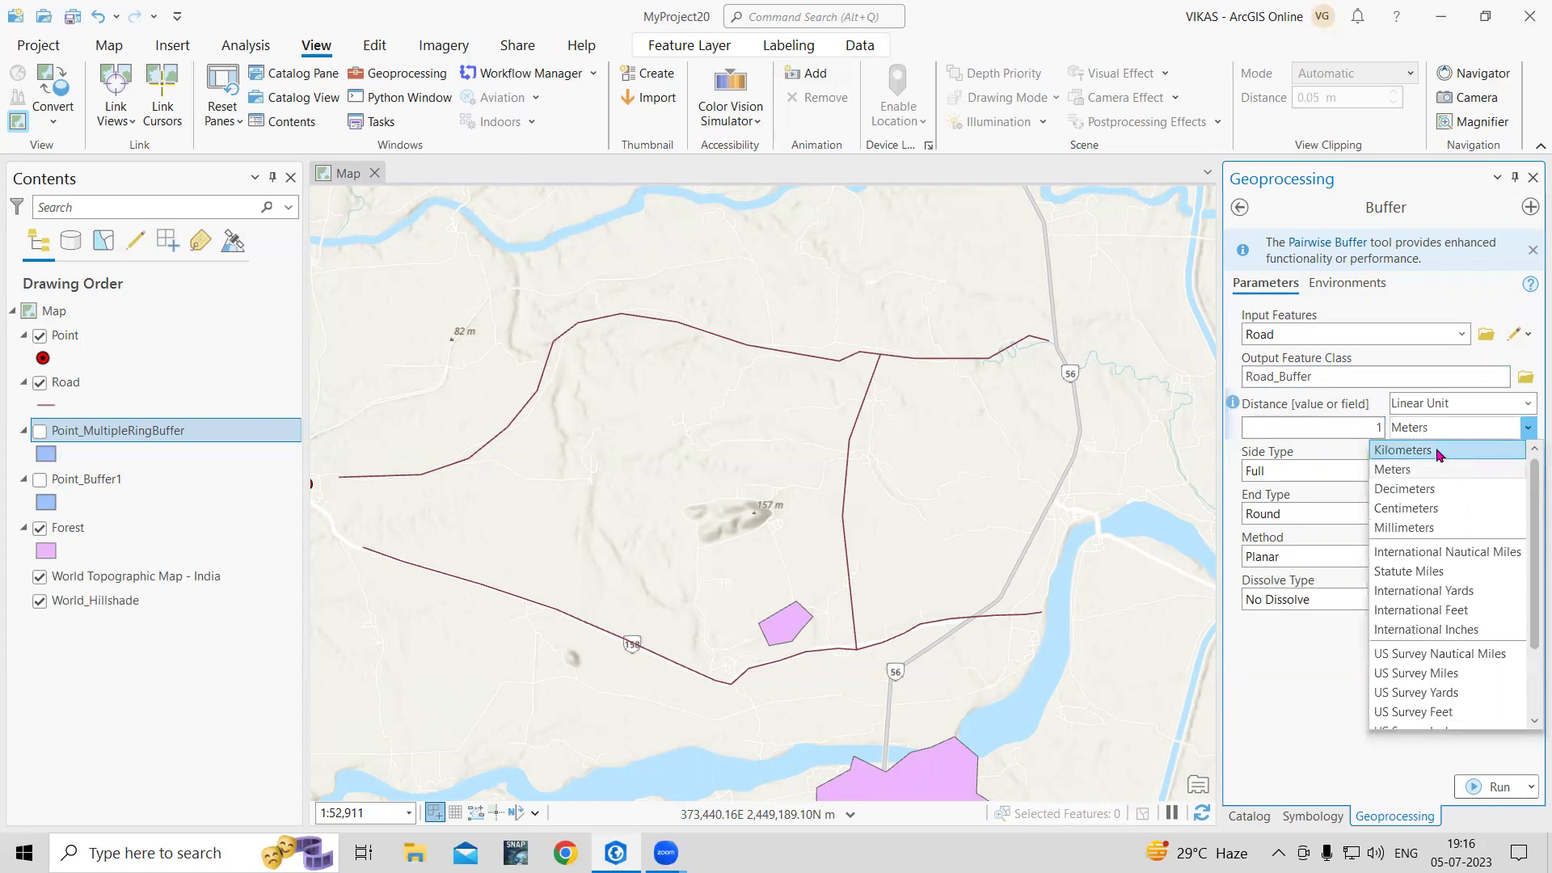
{"action": "left_click", "coordinate": [1438, 455]}
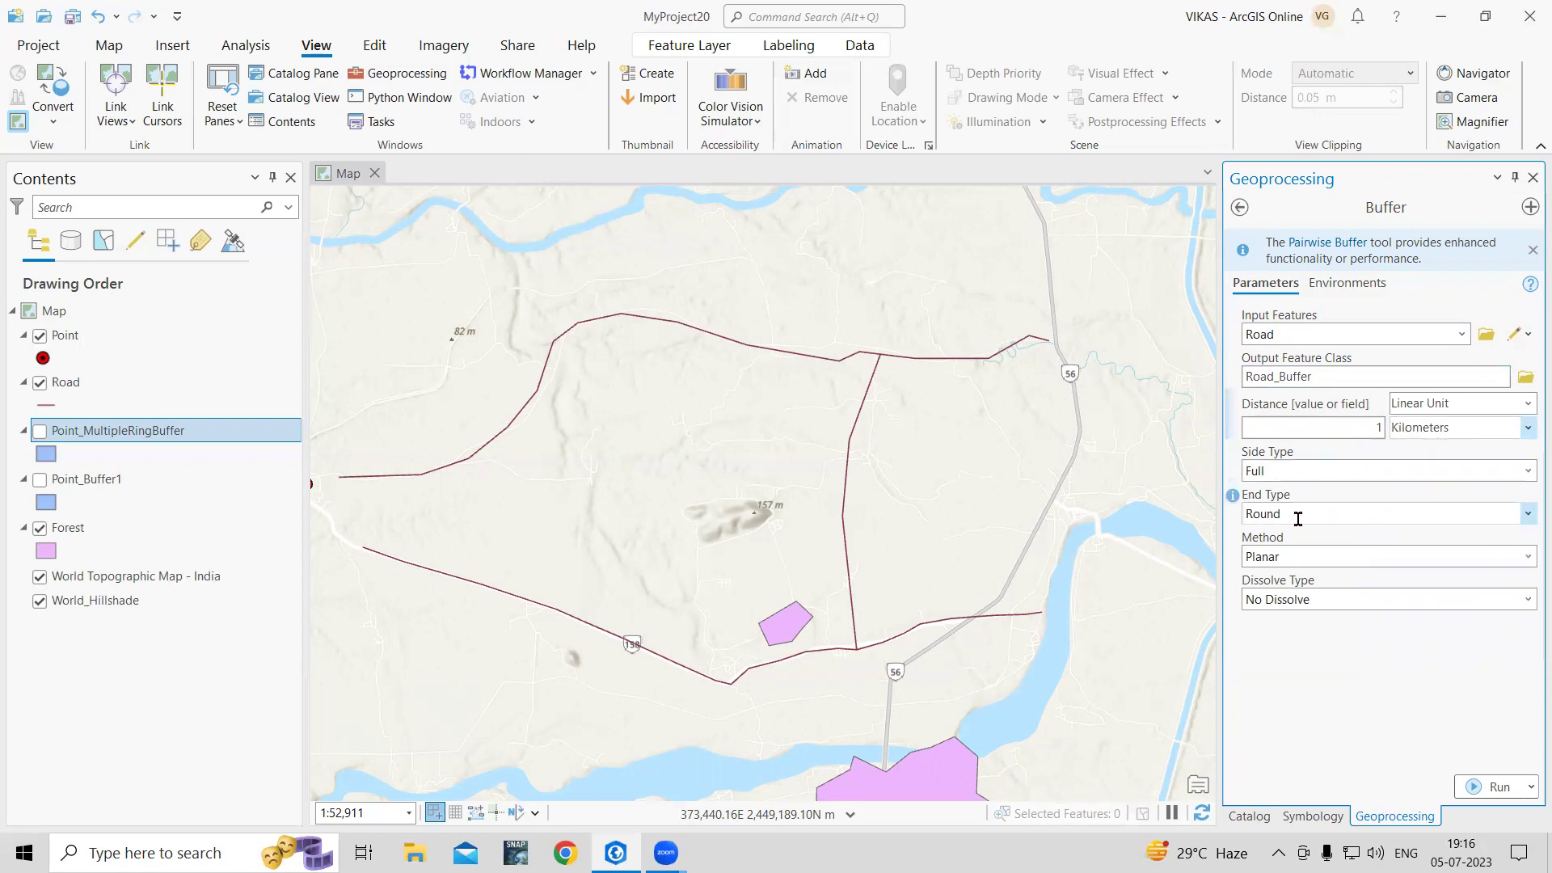
Step: Keep Full side and Round end types and run the road buffer into Road_Buffer
{"action": "left_click", "coordinate": [1528, 514]}
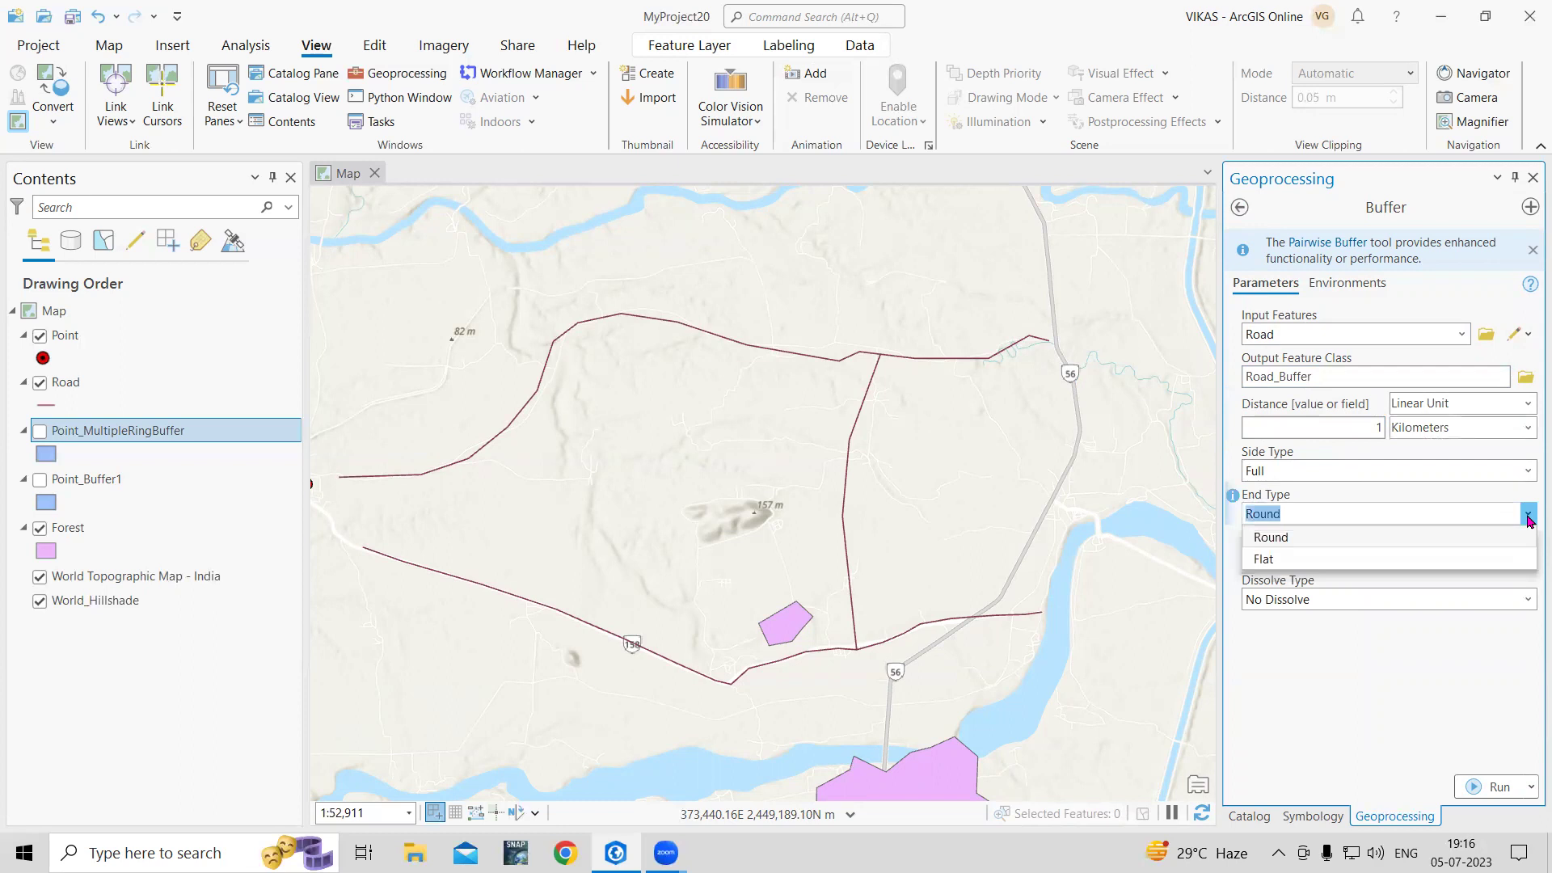
{"action": "left_click", "coordinate": [1443, 541]}
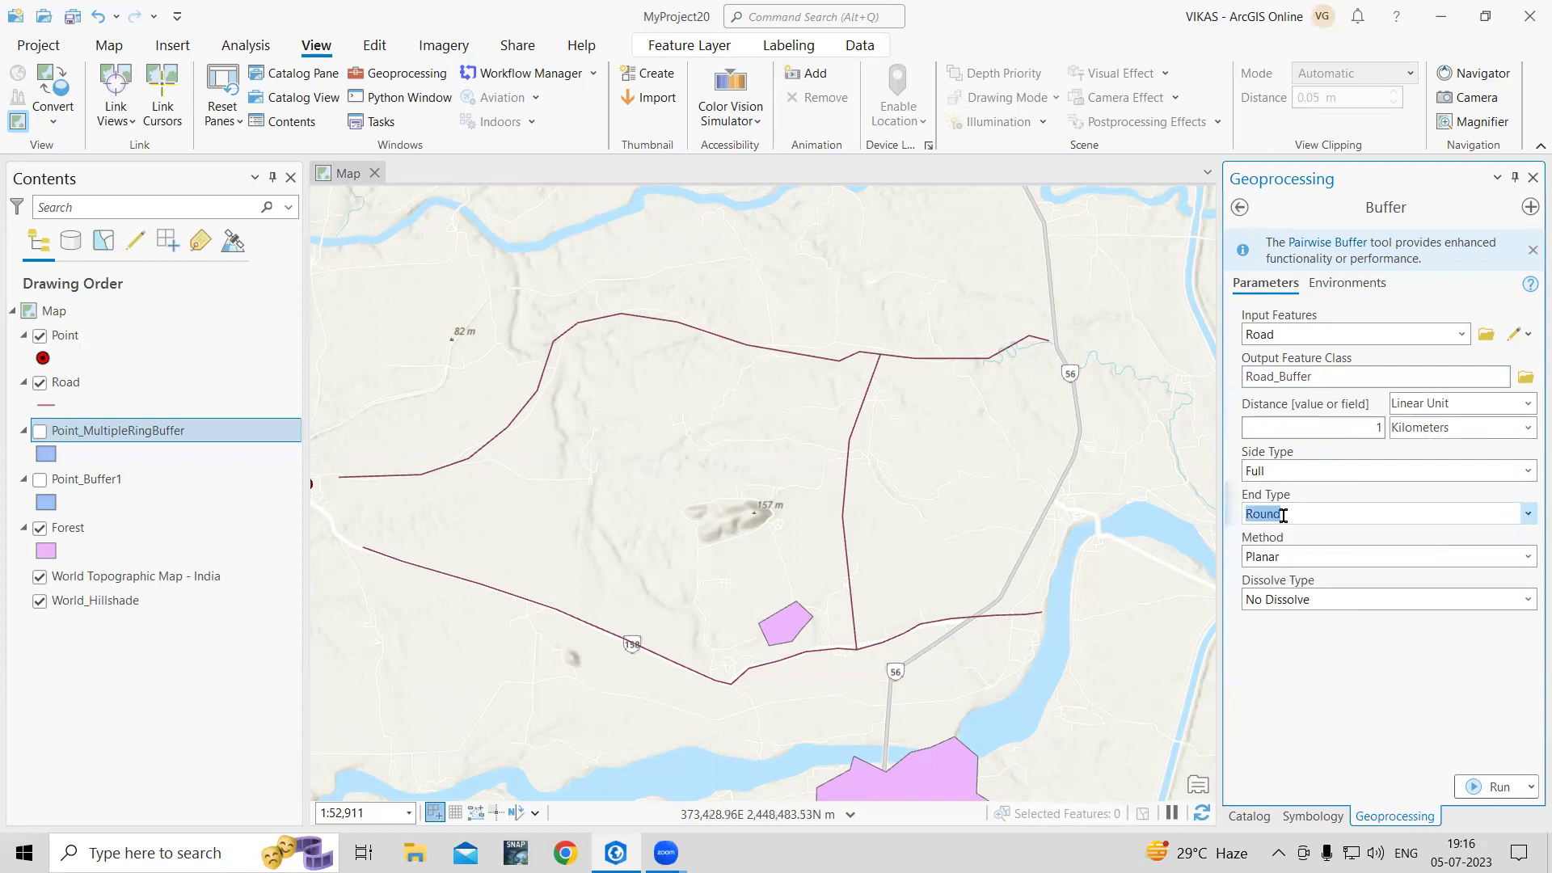
{"action": "left_click", "coordinate": [1528, 473]}
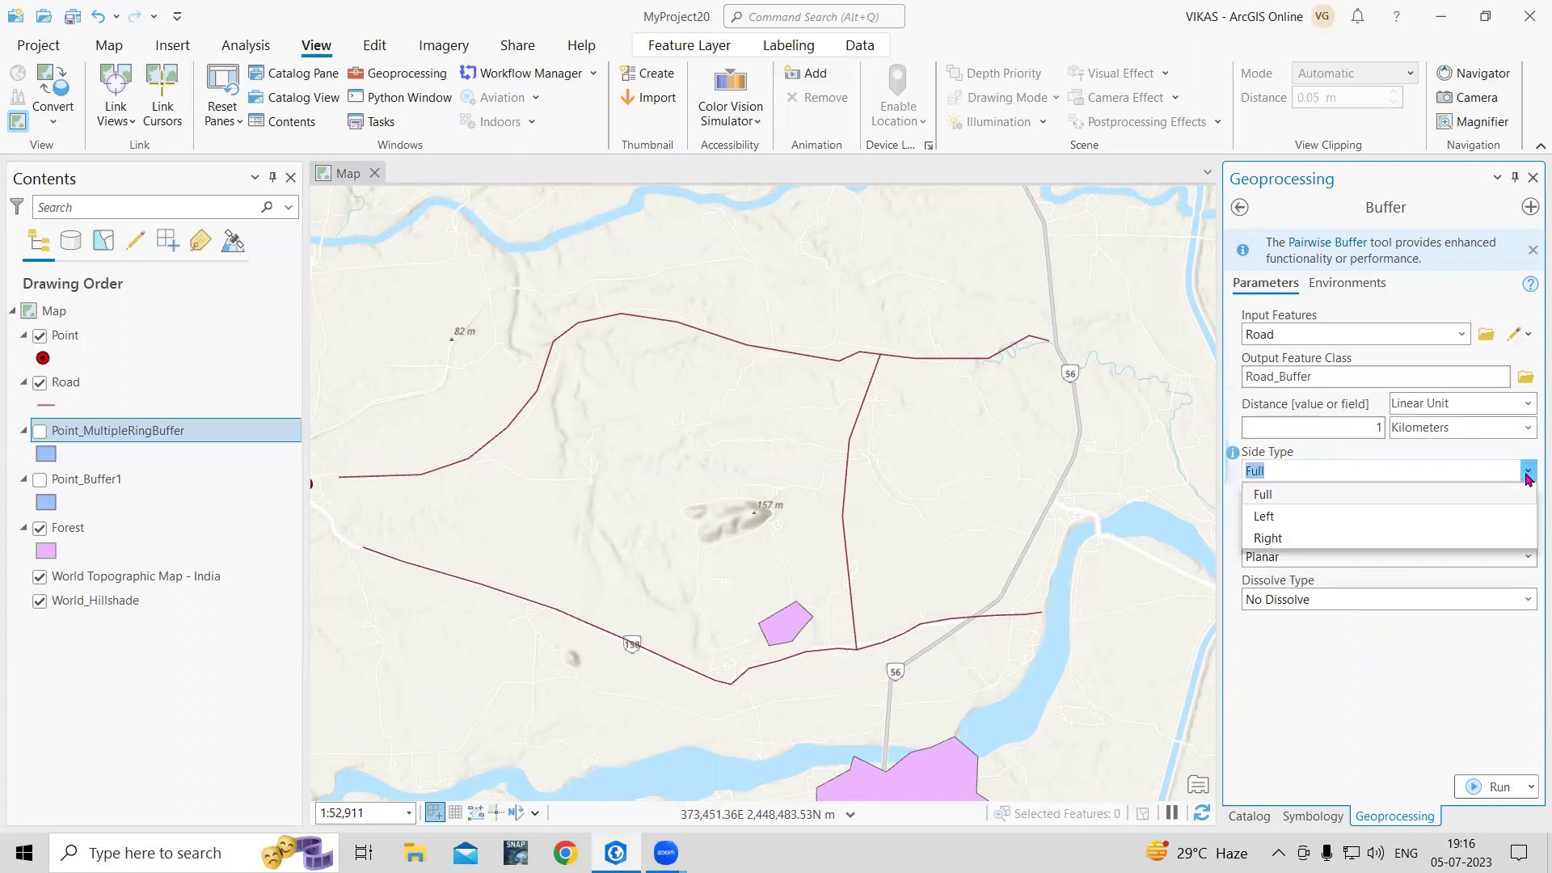
{"action": "left_click", "coordinate": [1528, 475]}
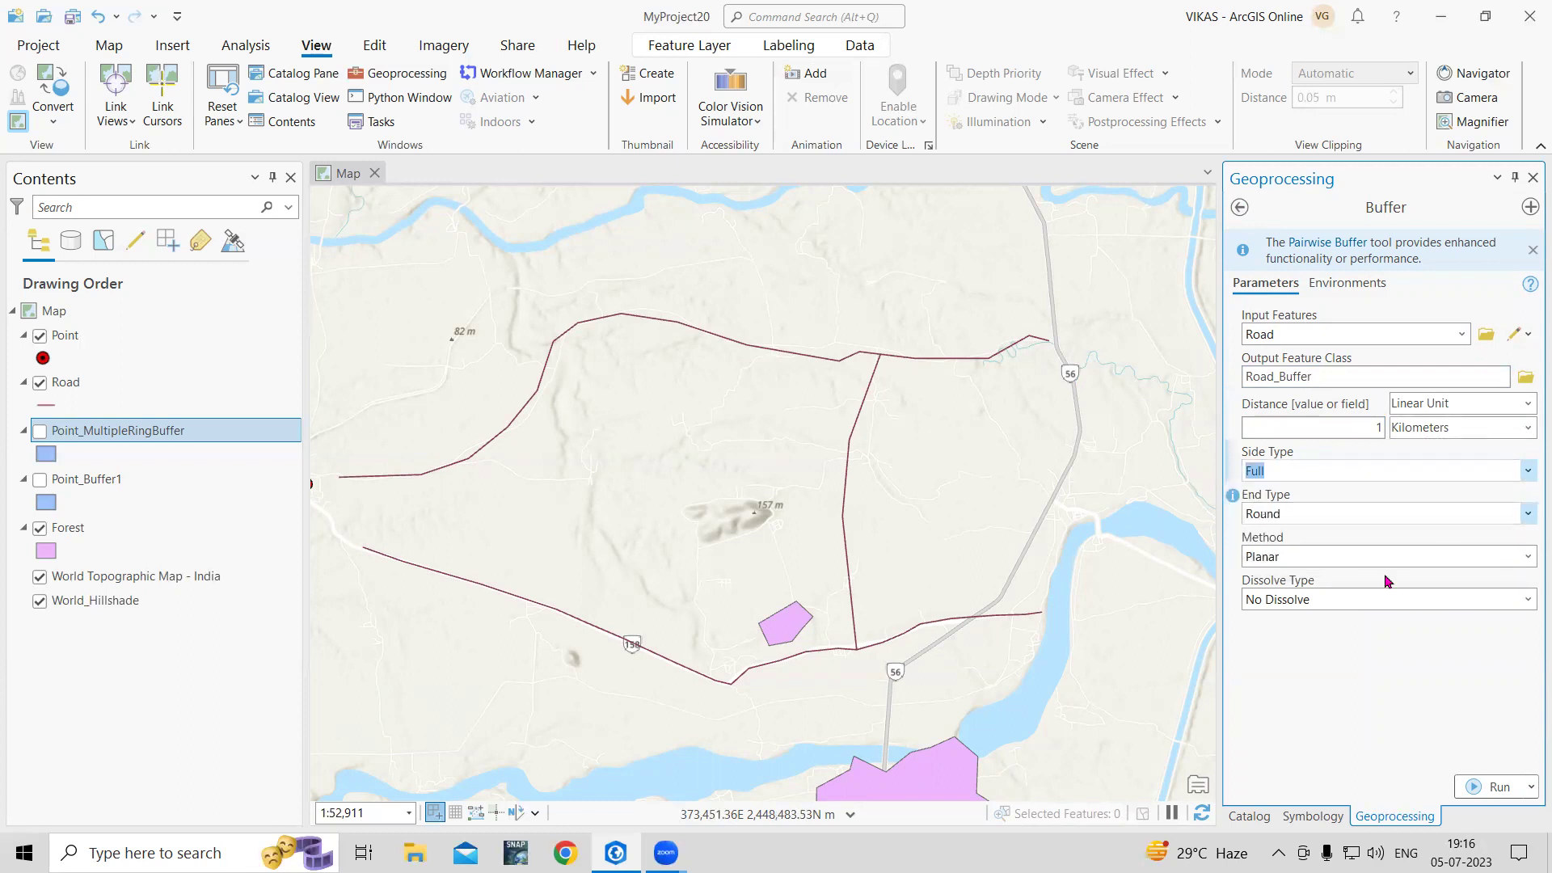
{"action": "left_click", "coordinate": [1494, 786]}
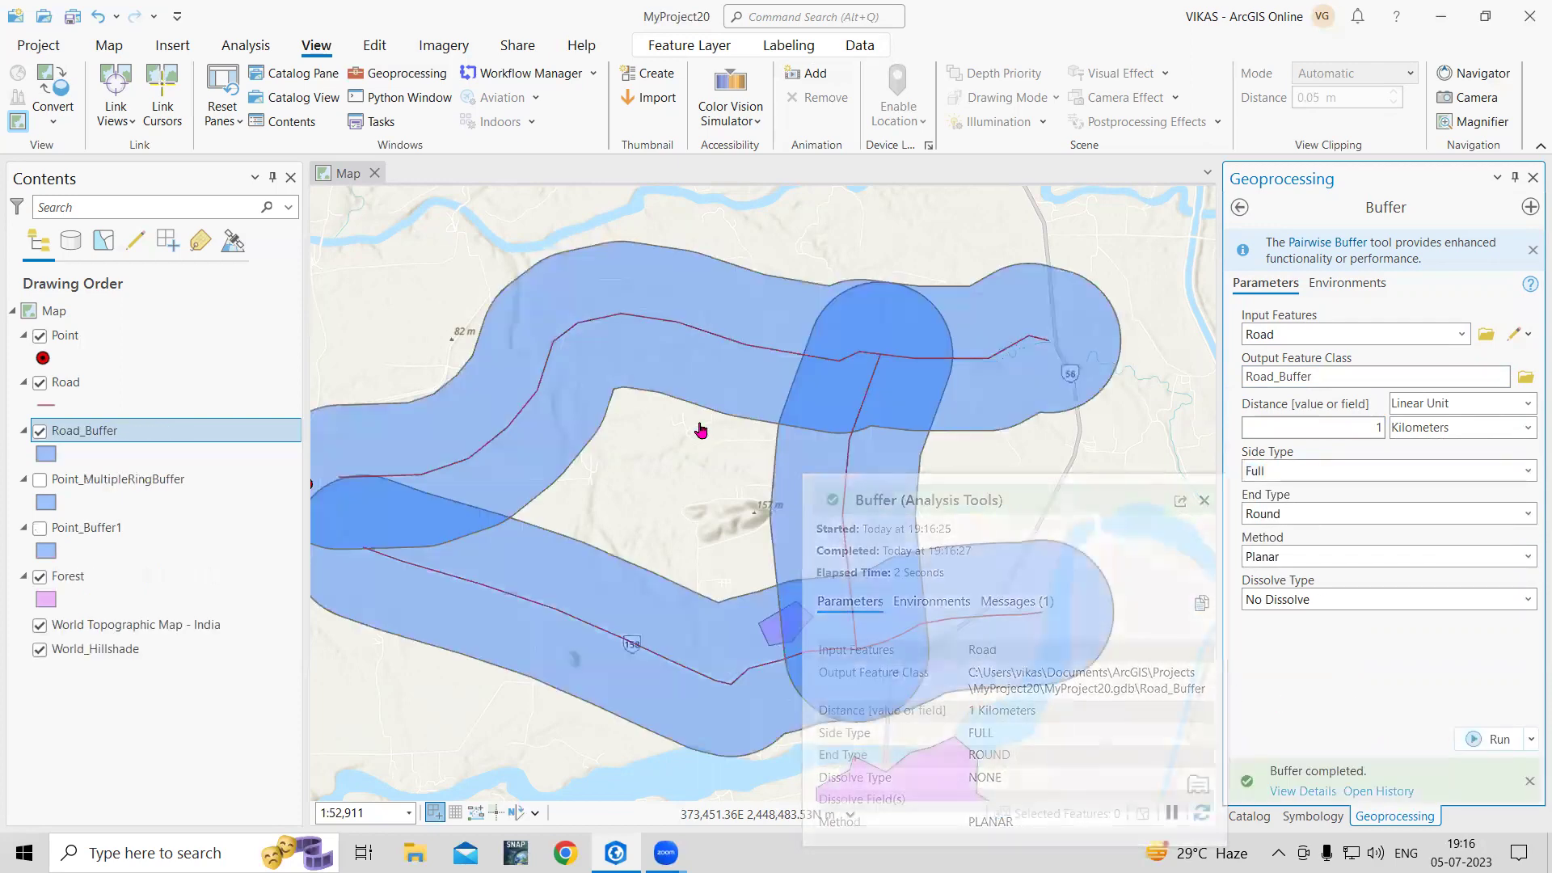
Step: Review the BUFF_DIST values in the Road_Buffer attribute table
{"action": "scroll", "coordinate": [776, 400], "scroll_direction": "down", "scroll_amount": 2}
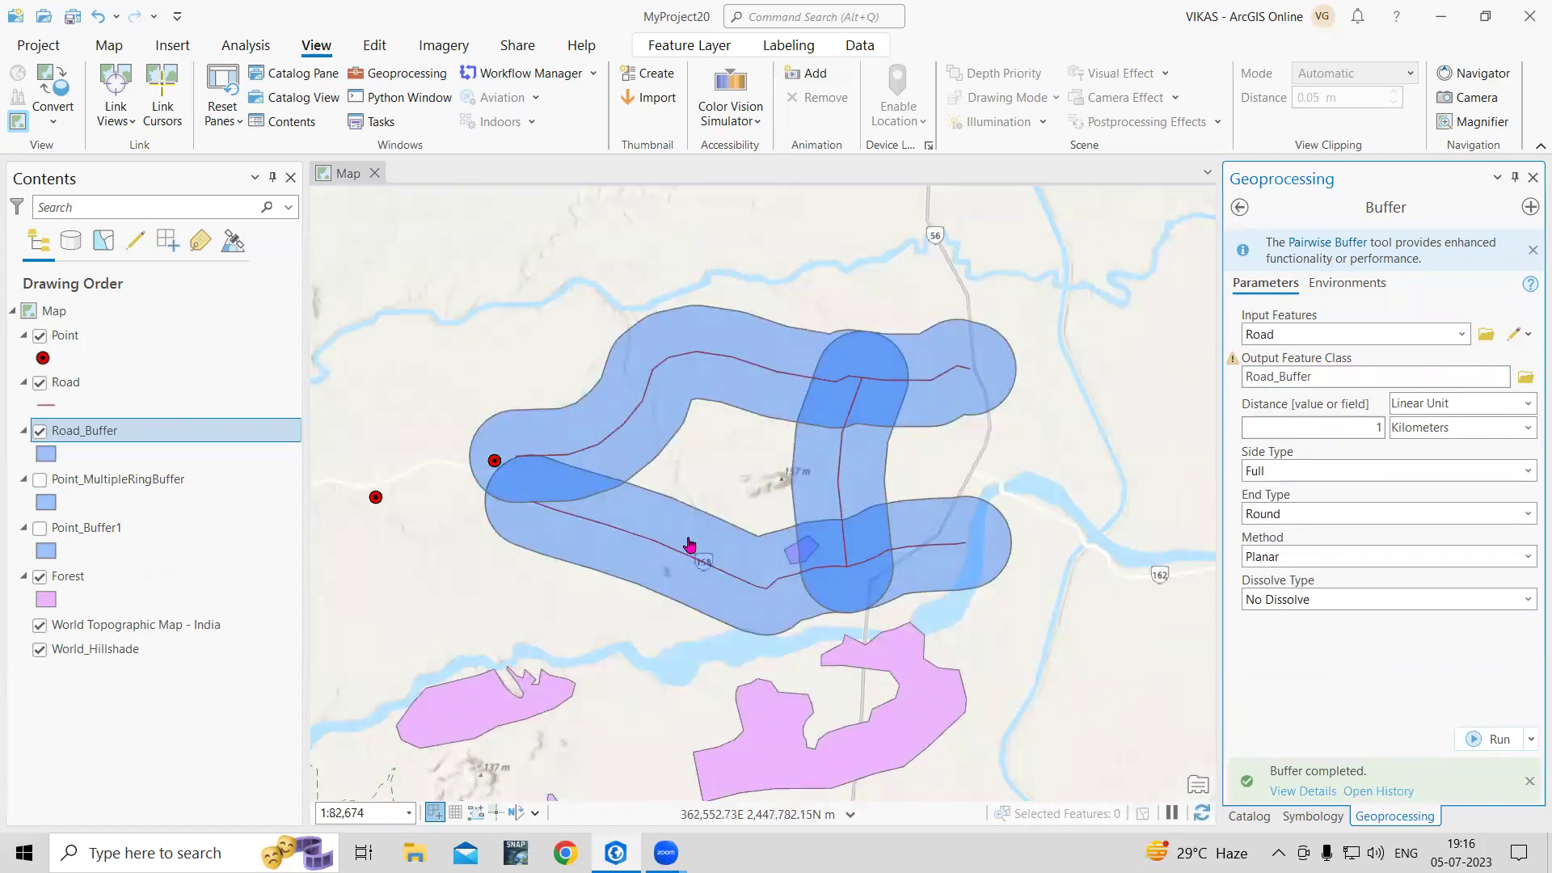
{"action": "scroll", "coordinate": [637, 561], "scroll_direction": "up", "scroll_amount": 2}
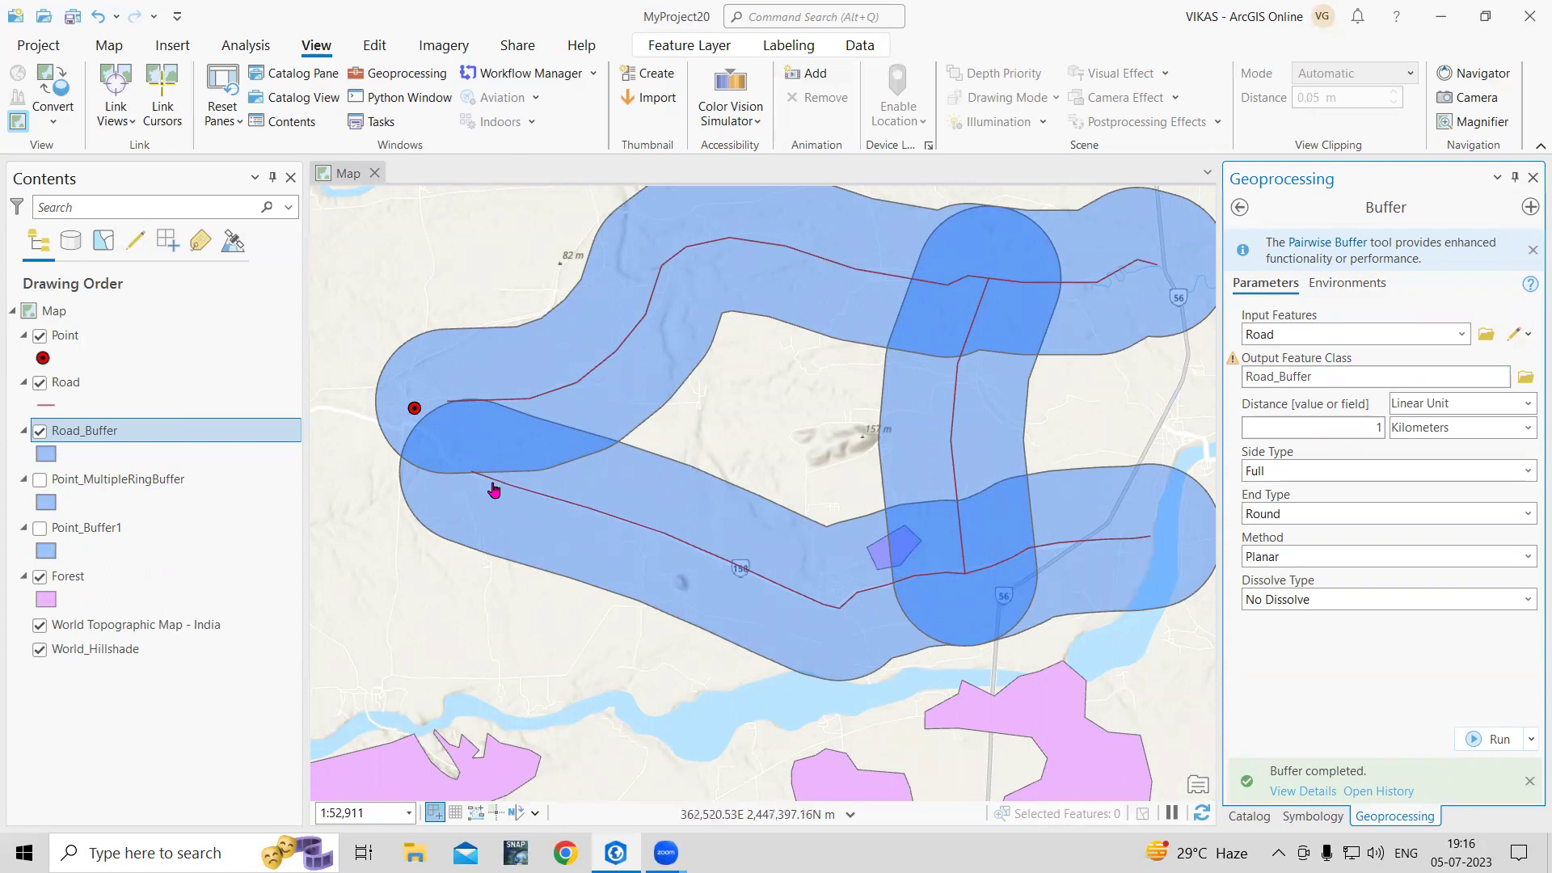
{"action": "right_click", "coordinate": [106, 430]}
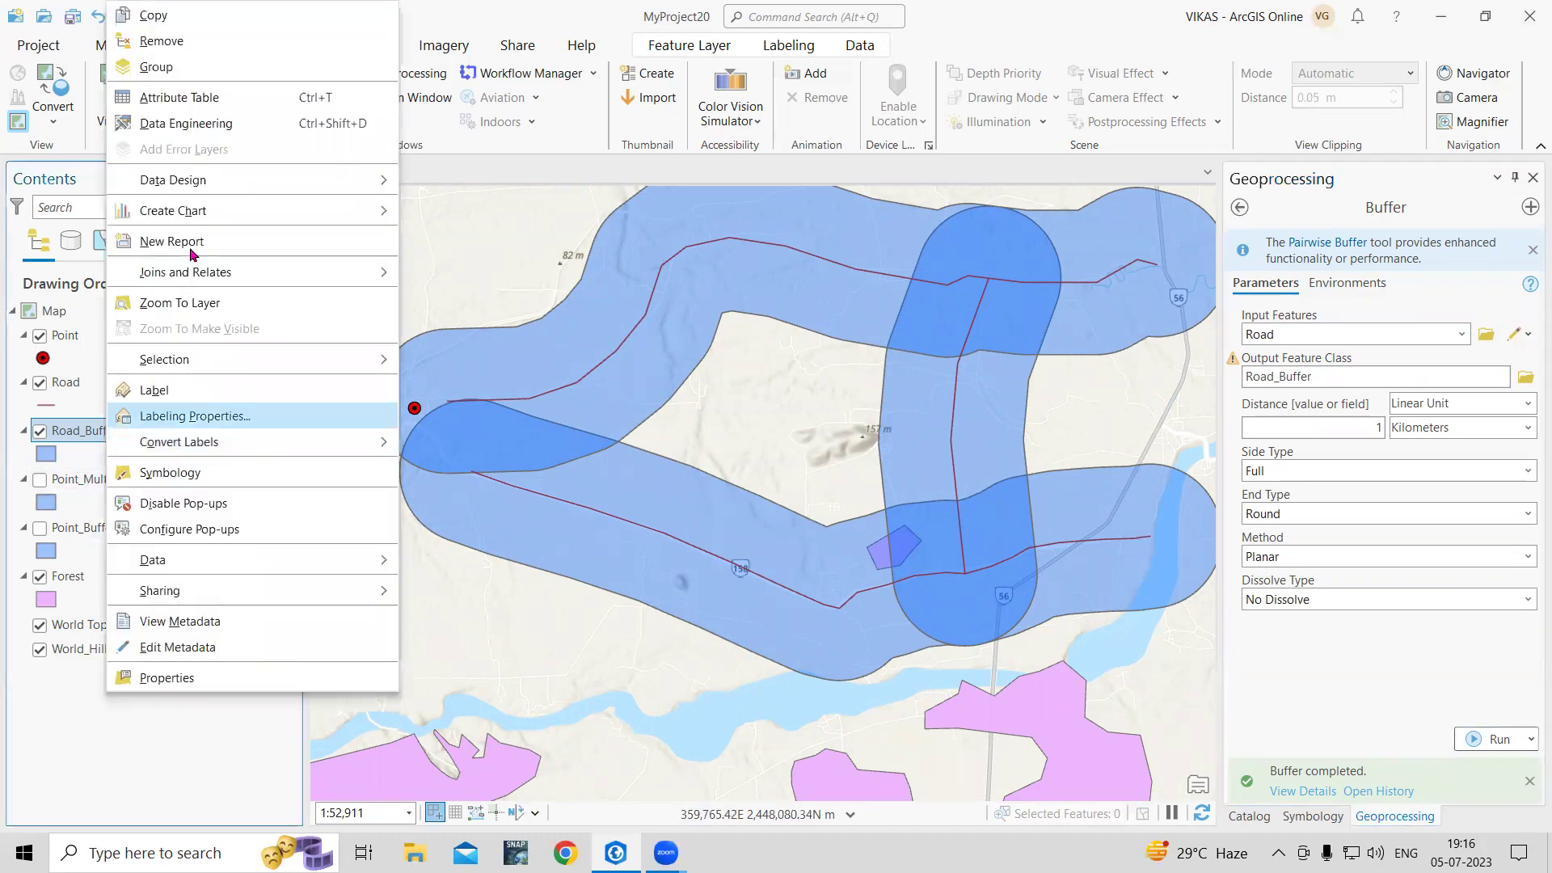
{"action": "left_click", "coordinate": [179, 98]}
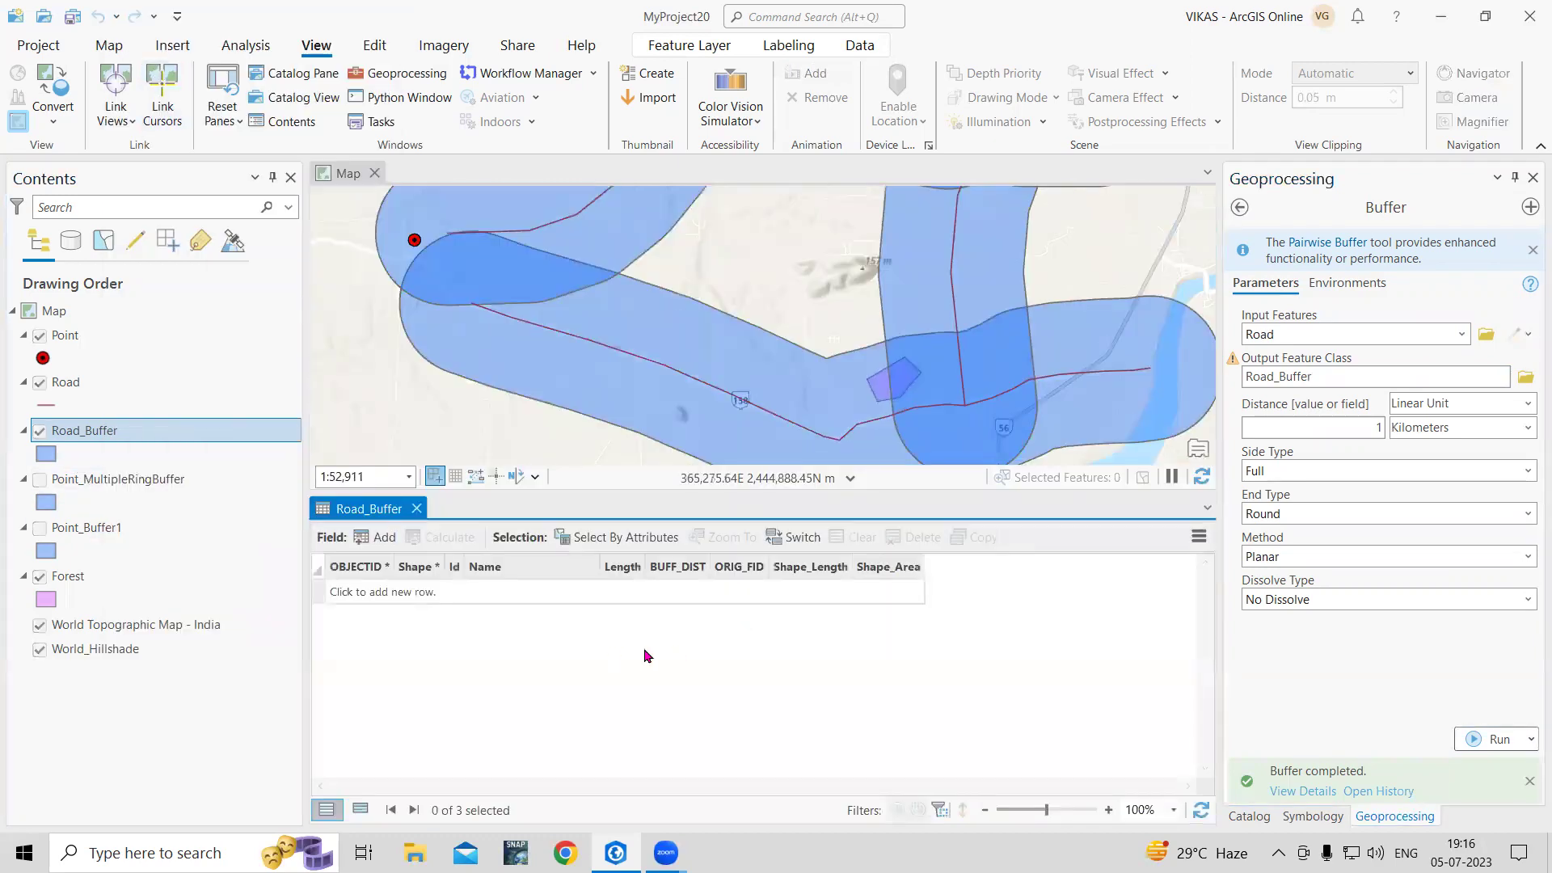
{"action": "left_click_drag", "start_coordinate": [714, 602], "coordinate": [724, 644]}
{"action": "left_click", "coordinate": [416, 508]}
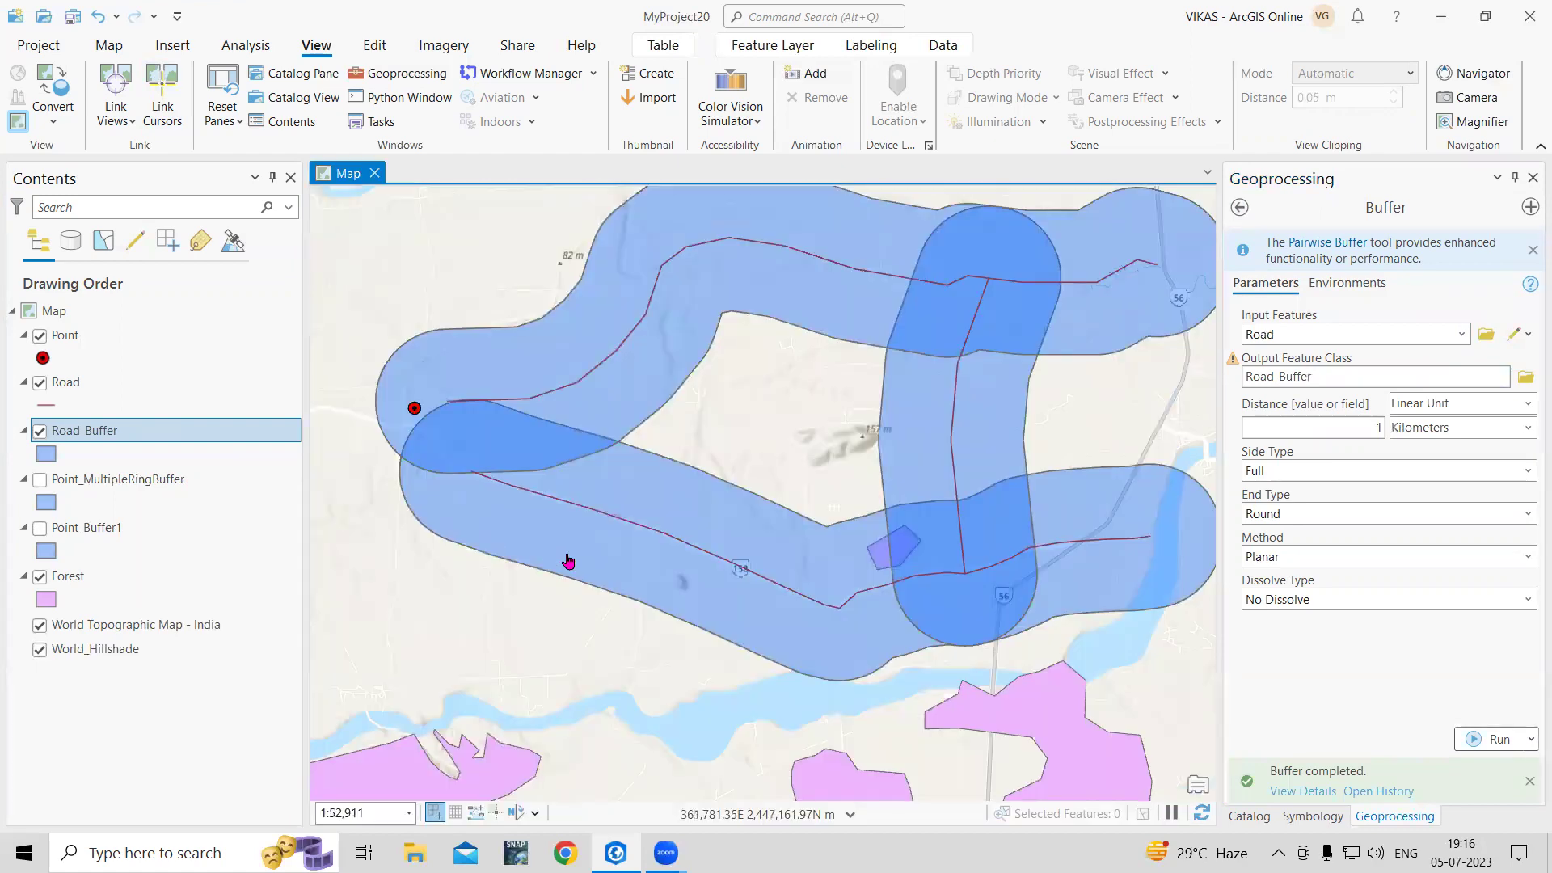
{"action": "scroll", "coordinate": [743, 599], "scroll_direction": "down", "scroll_amount": 2}
{"action": "scroll", "coordinate": [728, 614], "scroll_direction": "up", "scroll_amount": 1}
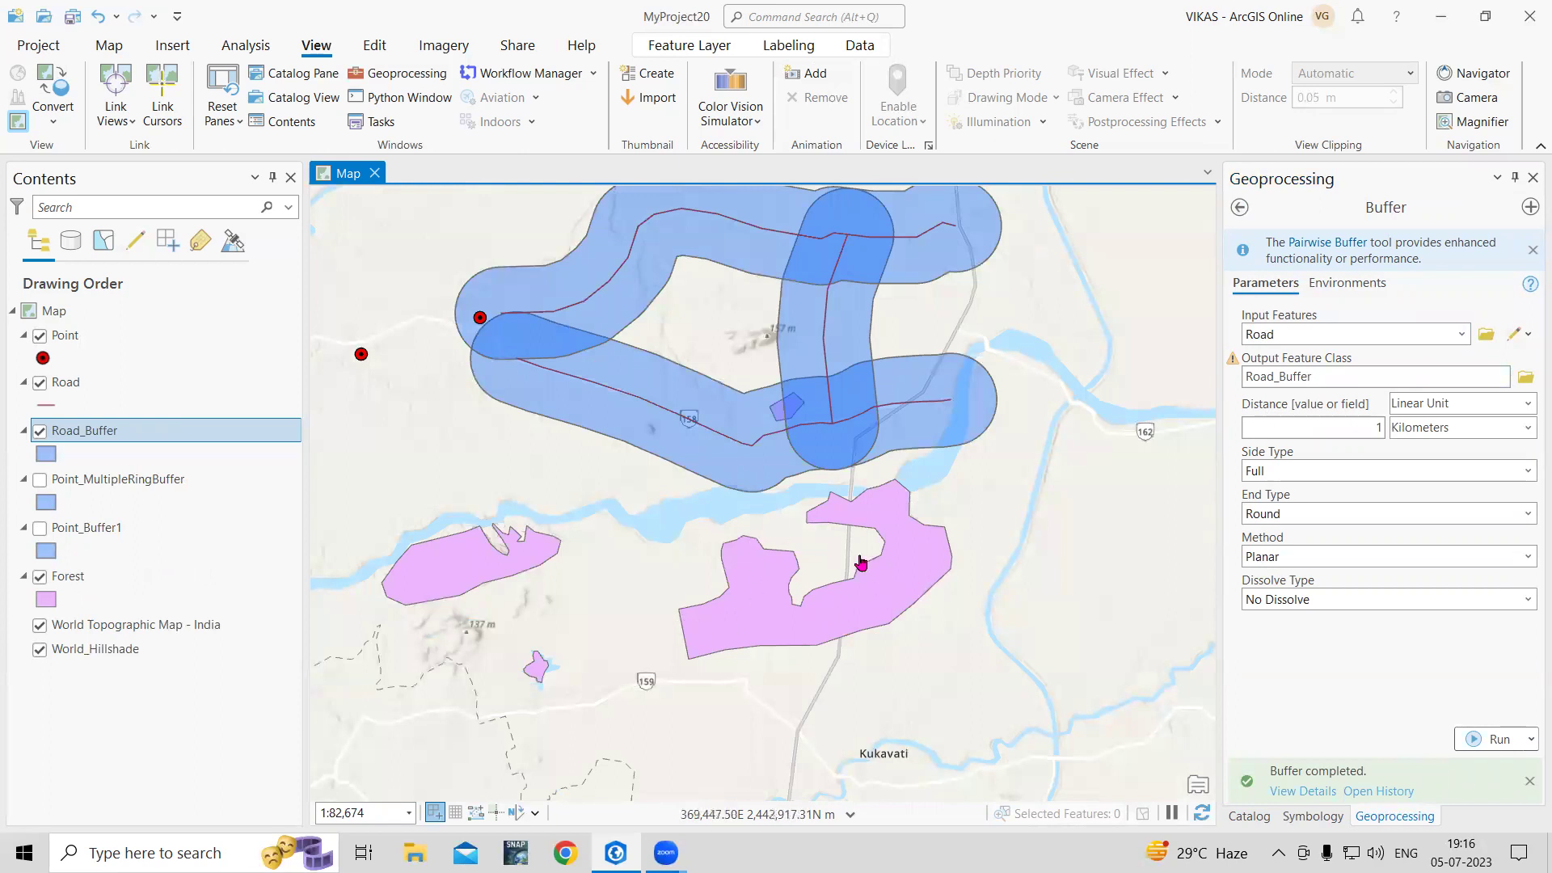
Step: Buffer the Forest layer by 500 Meters into Forest_Buffer
{"action": "left_click", "coordinate": [1241, 207]}
{"action": "left_click", "coordinate": [1332, 431]}
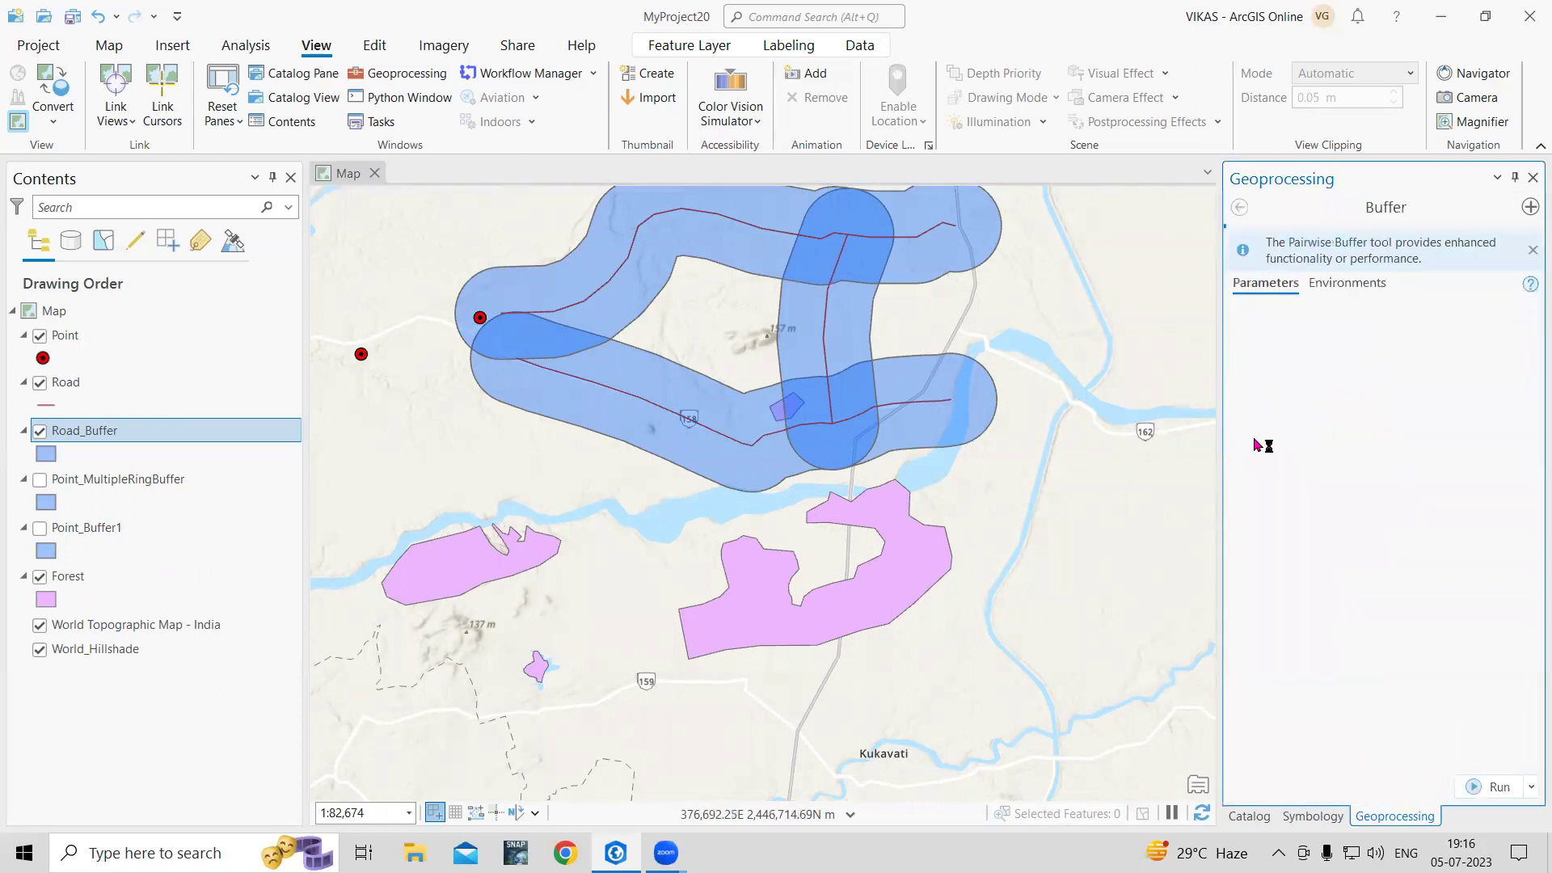
{"action": "left_click", "coordinate": [1461, 334]}
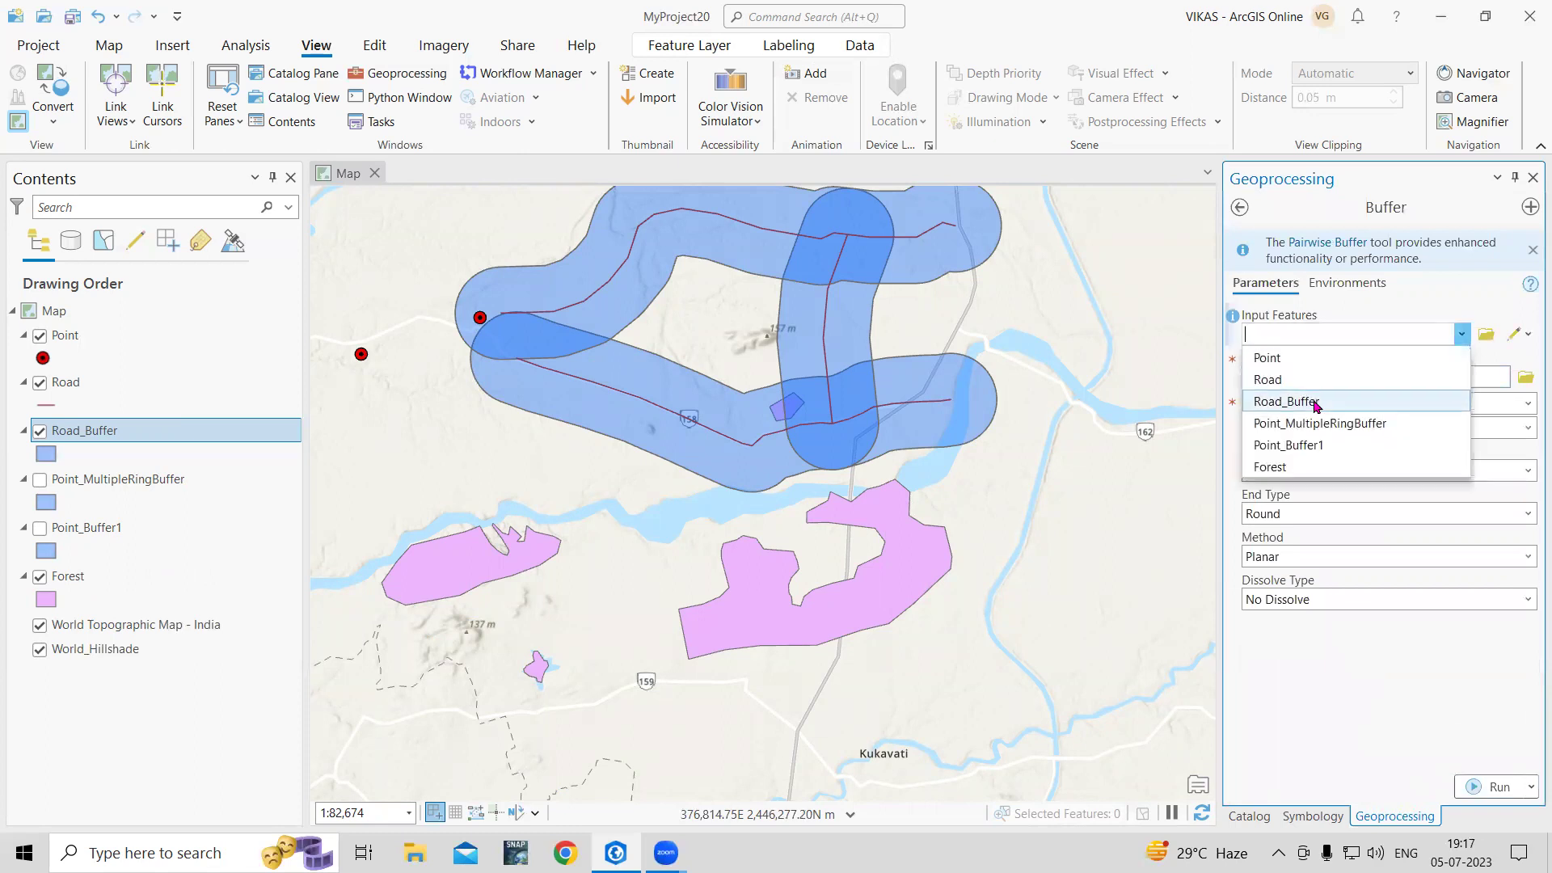
{"action": "left_click", "coordinate": [1288, 469]}
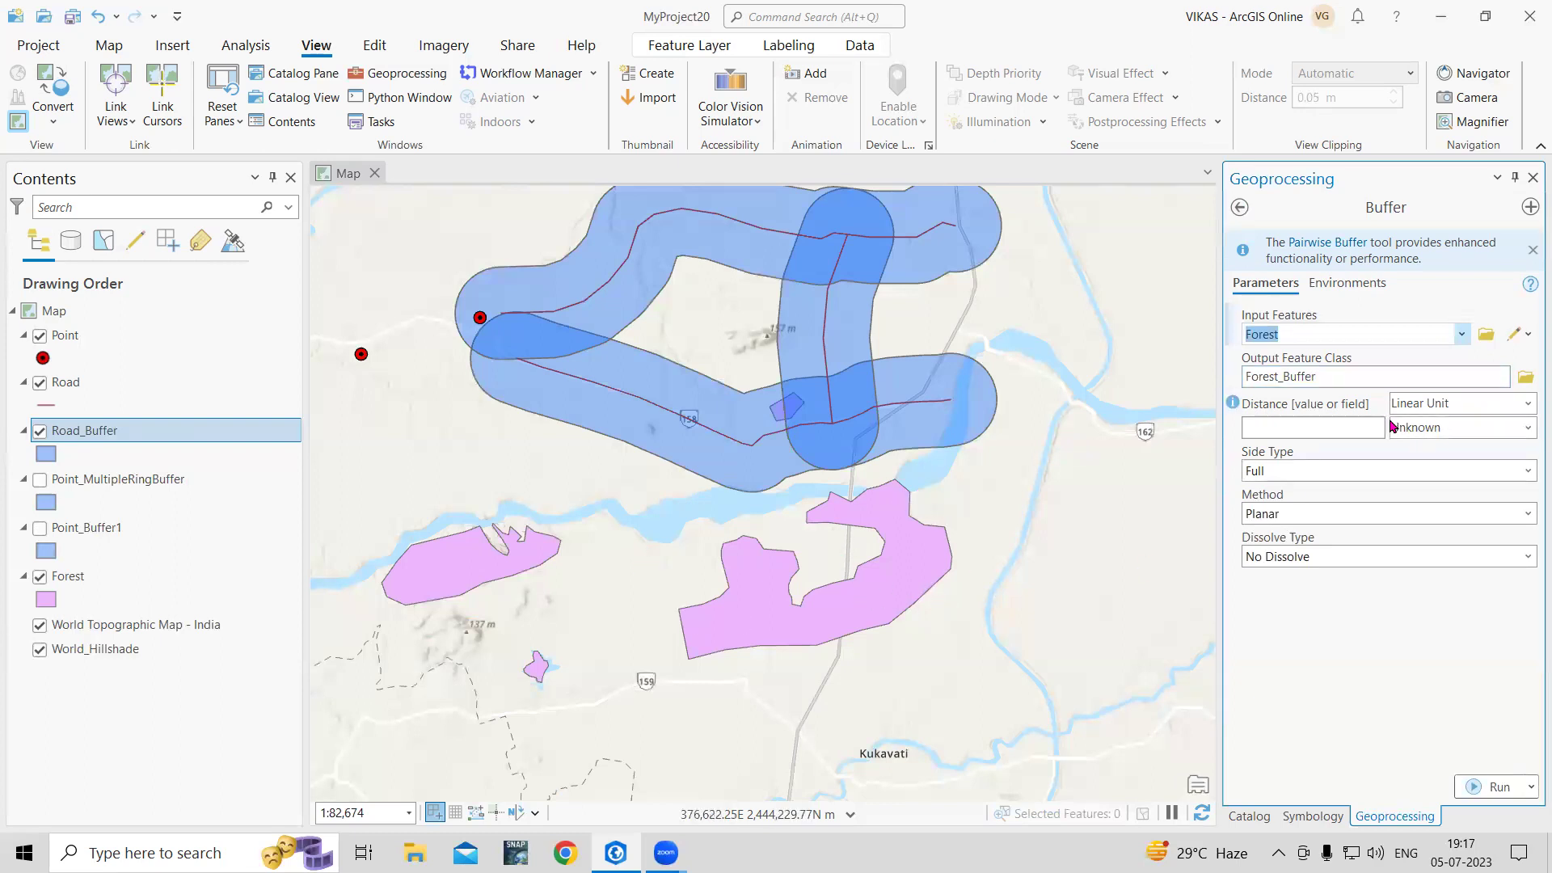
{"action": "left_click", "coordinate": [1335, 431]}
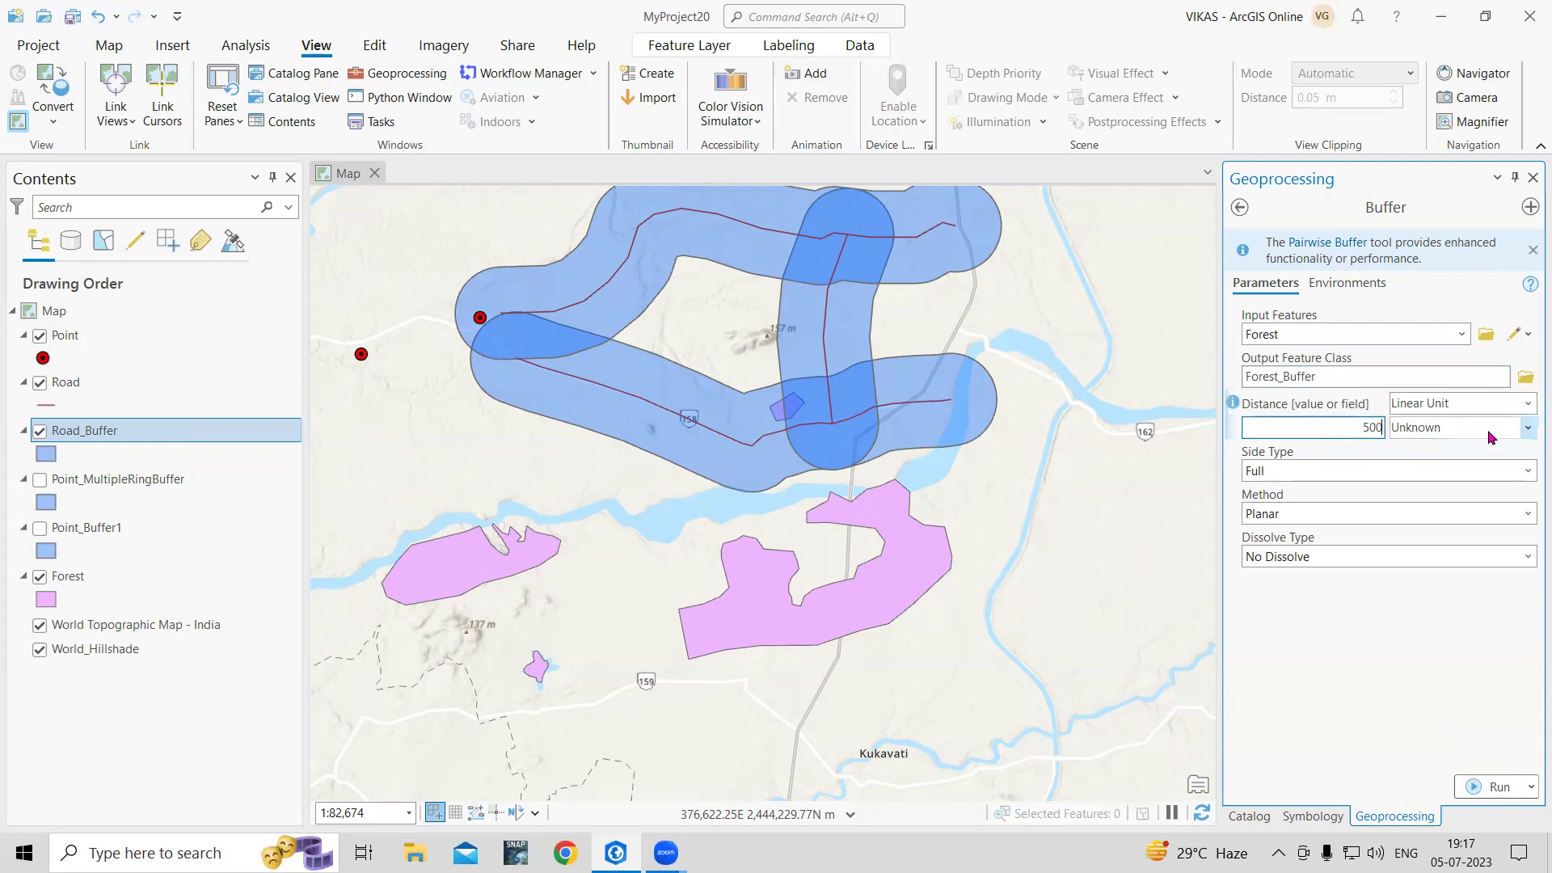
{"action": "left_click", "coordinate": [1527, 428]}
{"action": "left_click", "coordinate": [1447, 455]}
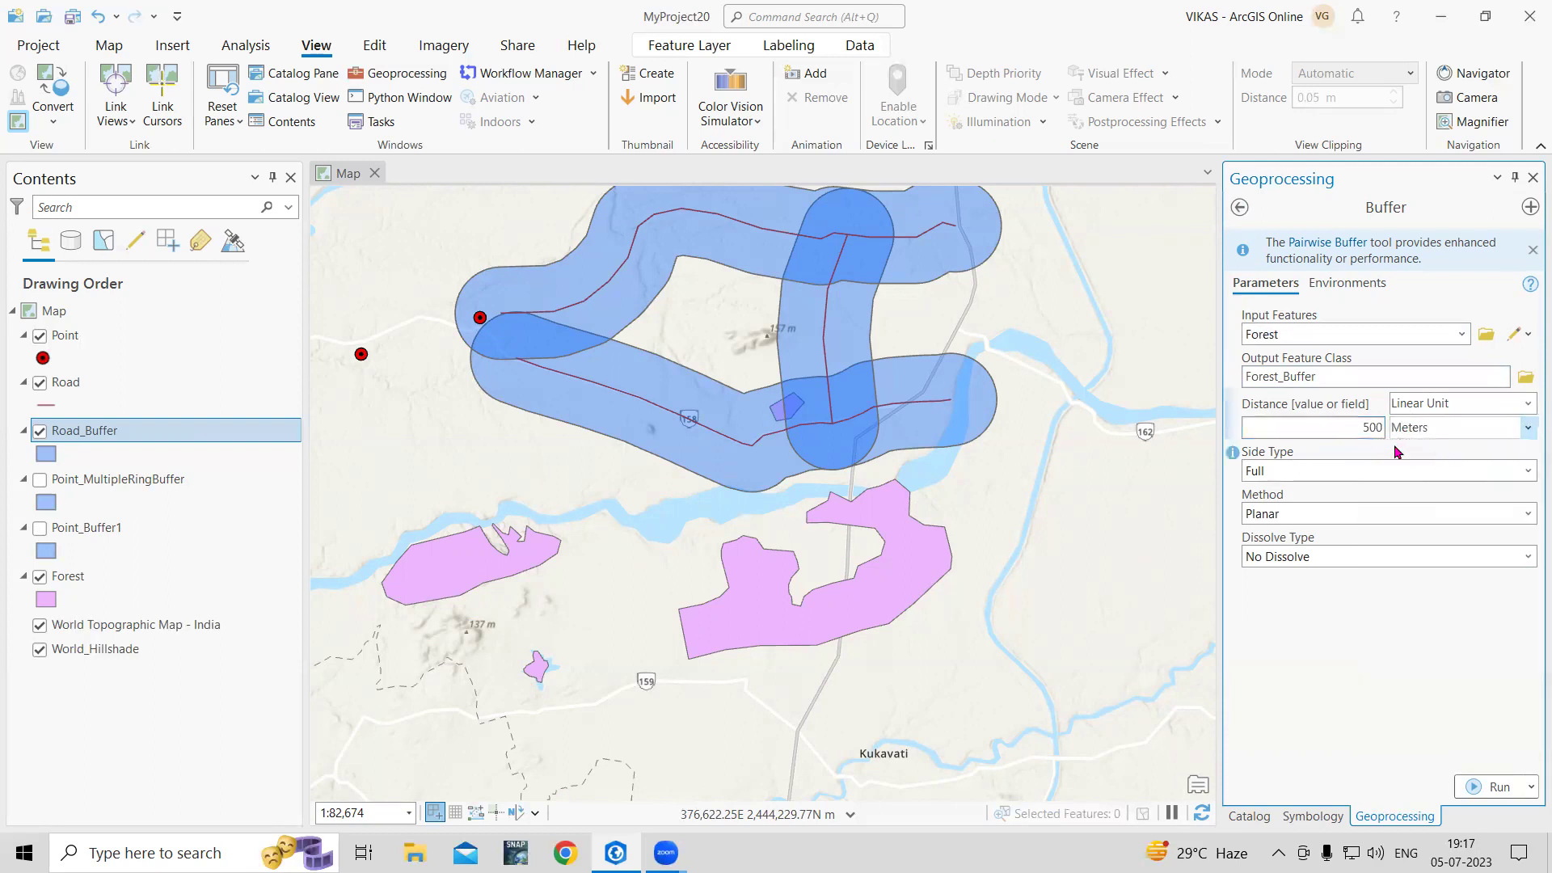
{"action": "left_click", "coordinate": [1489, 788]}
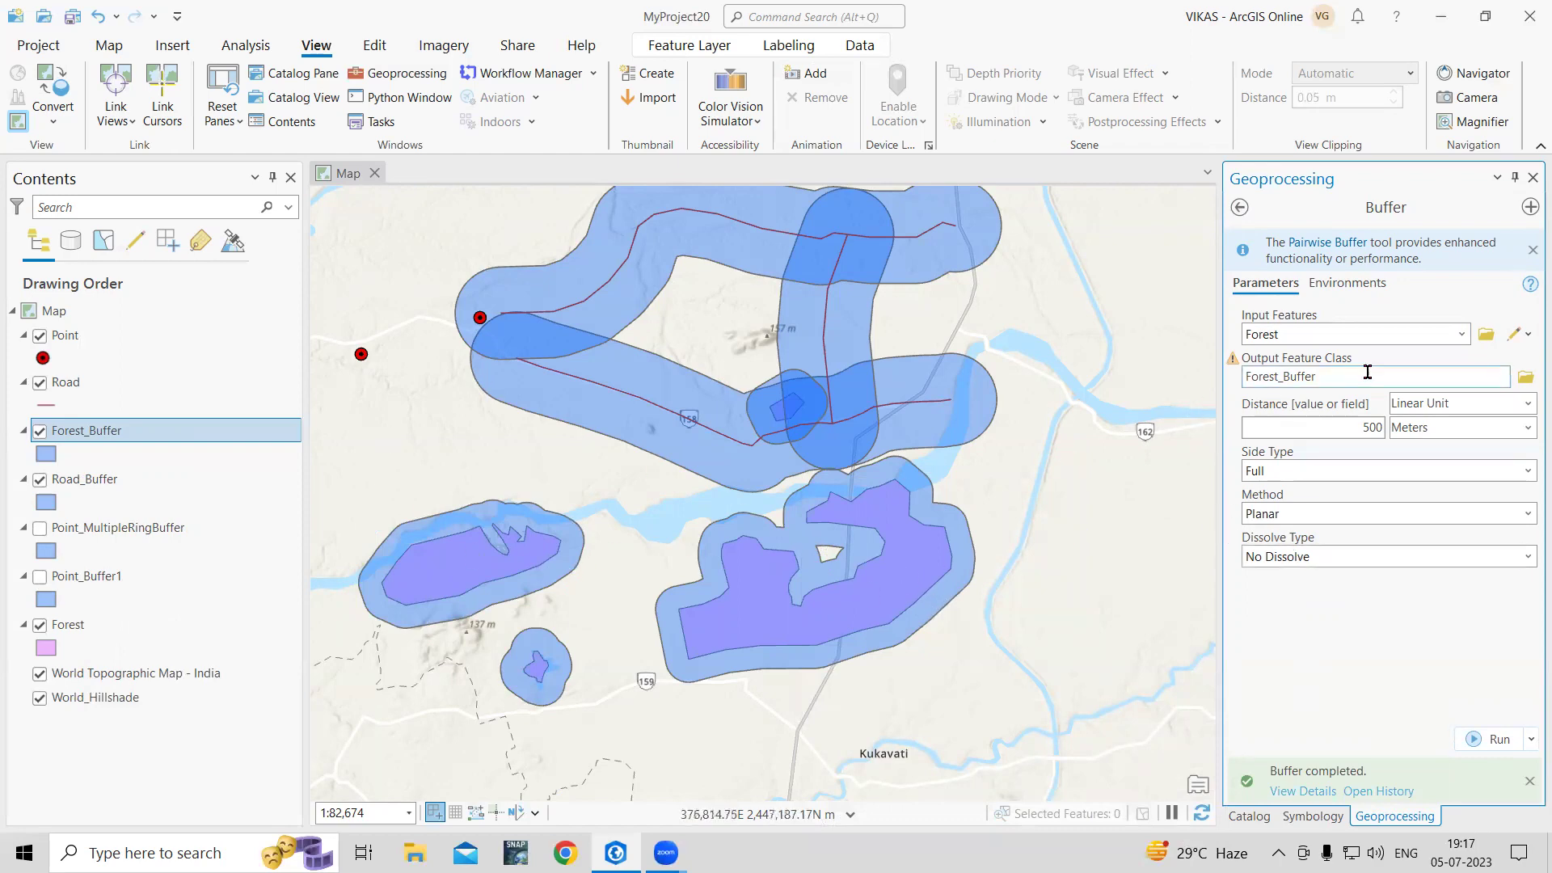
Step: Run Multiple Ring Buffer on Forest at 500 and 1000 Meters into Forest_MultipleRingBuffer
{"action": "left_click", "coordinate": [1240, 208]}
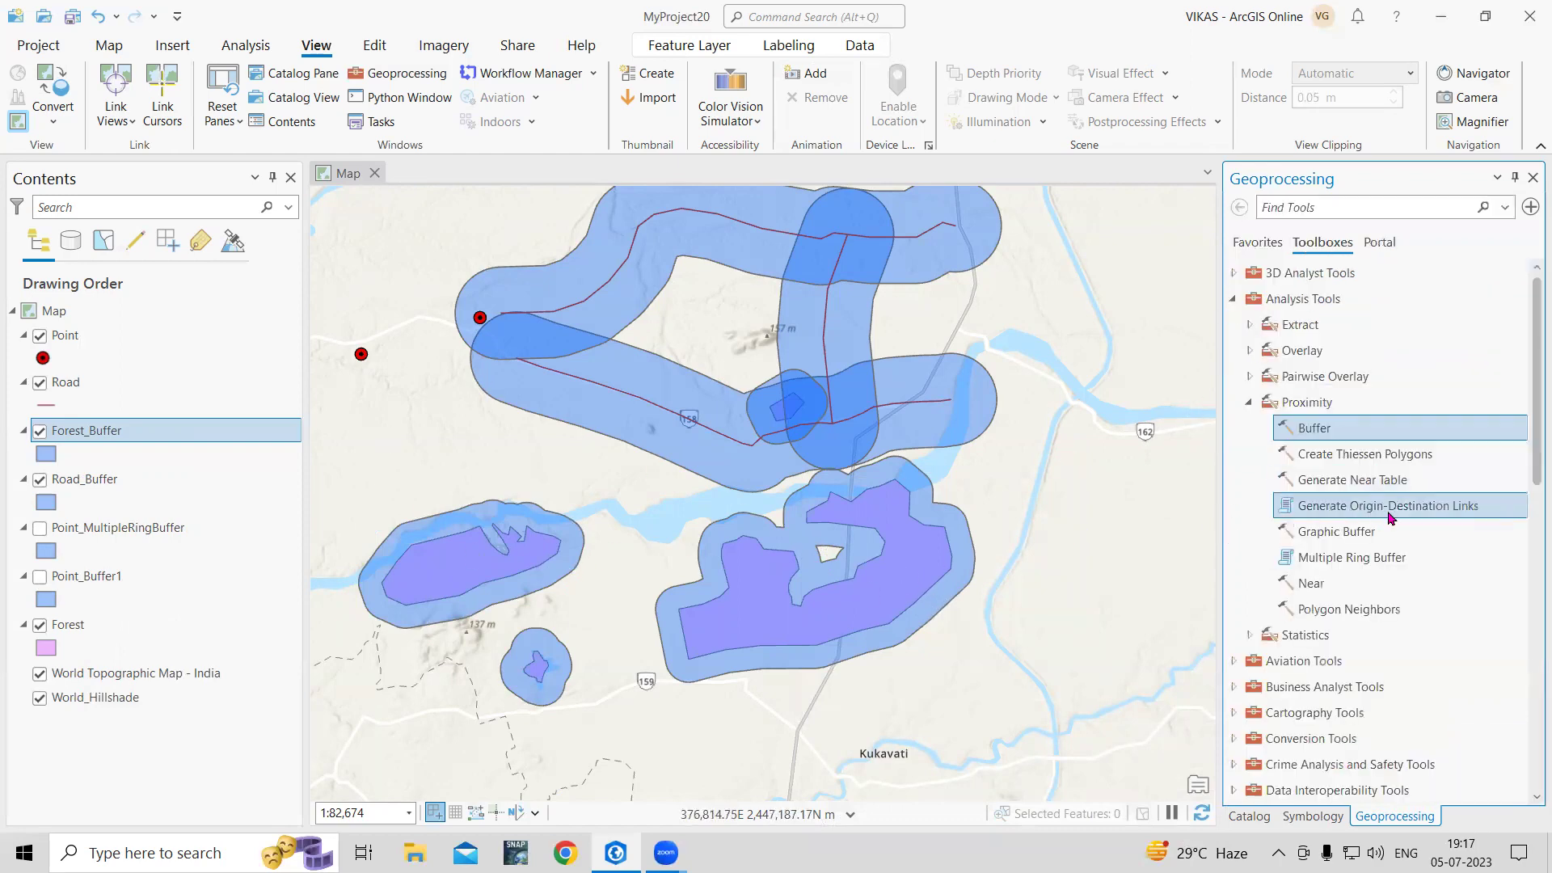
{"action": "left_click", "coordinate": [1340, 557]}
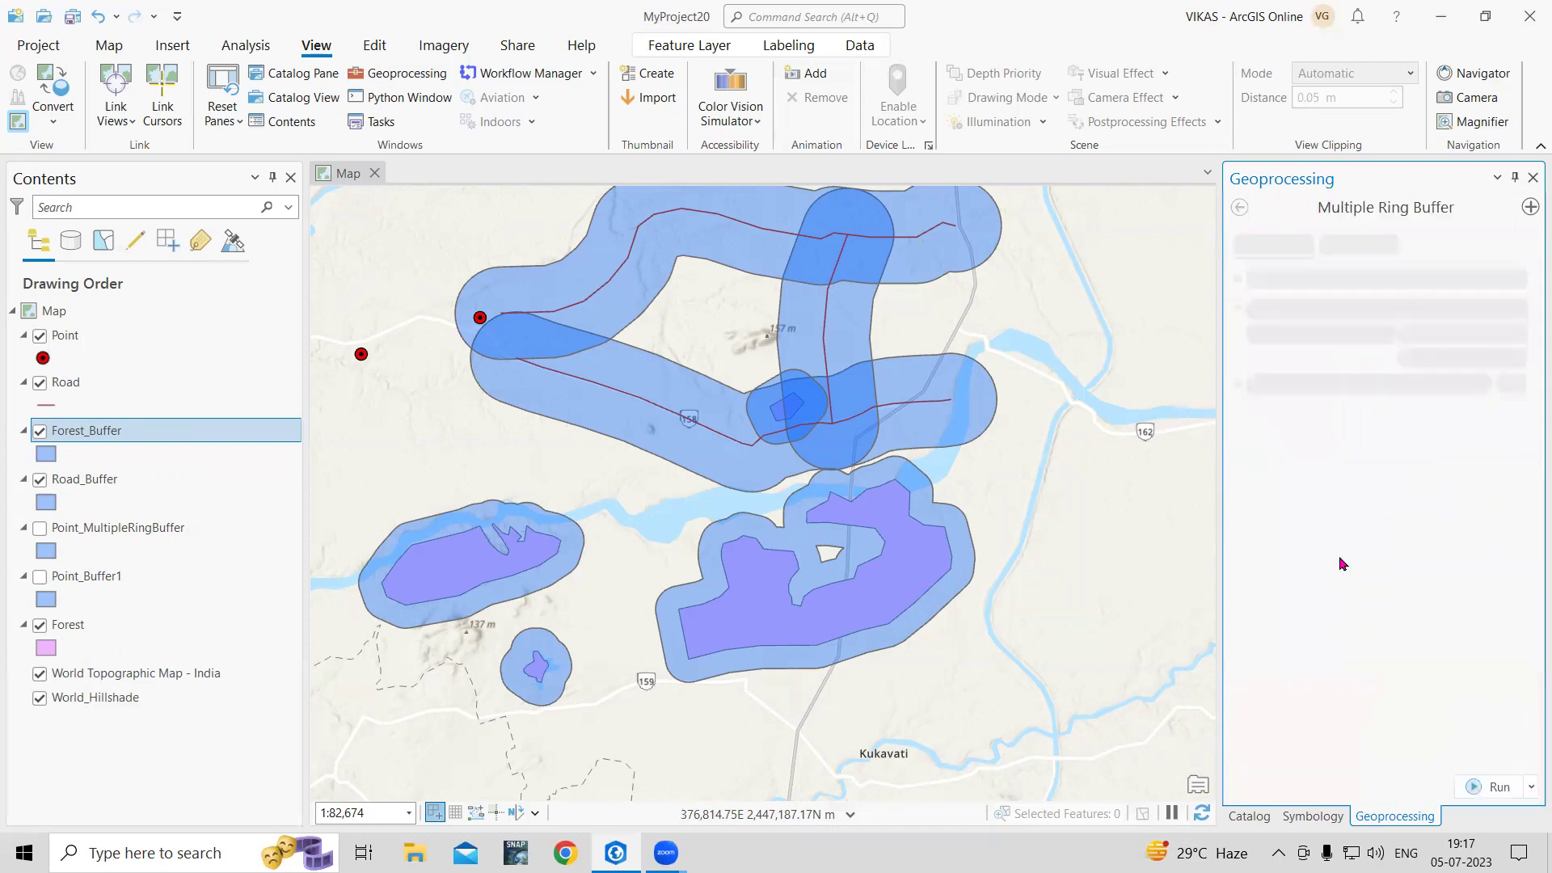
{"action": "left_click", "coordinate": [1460, 293]}
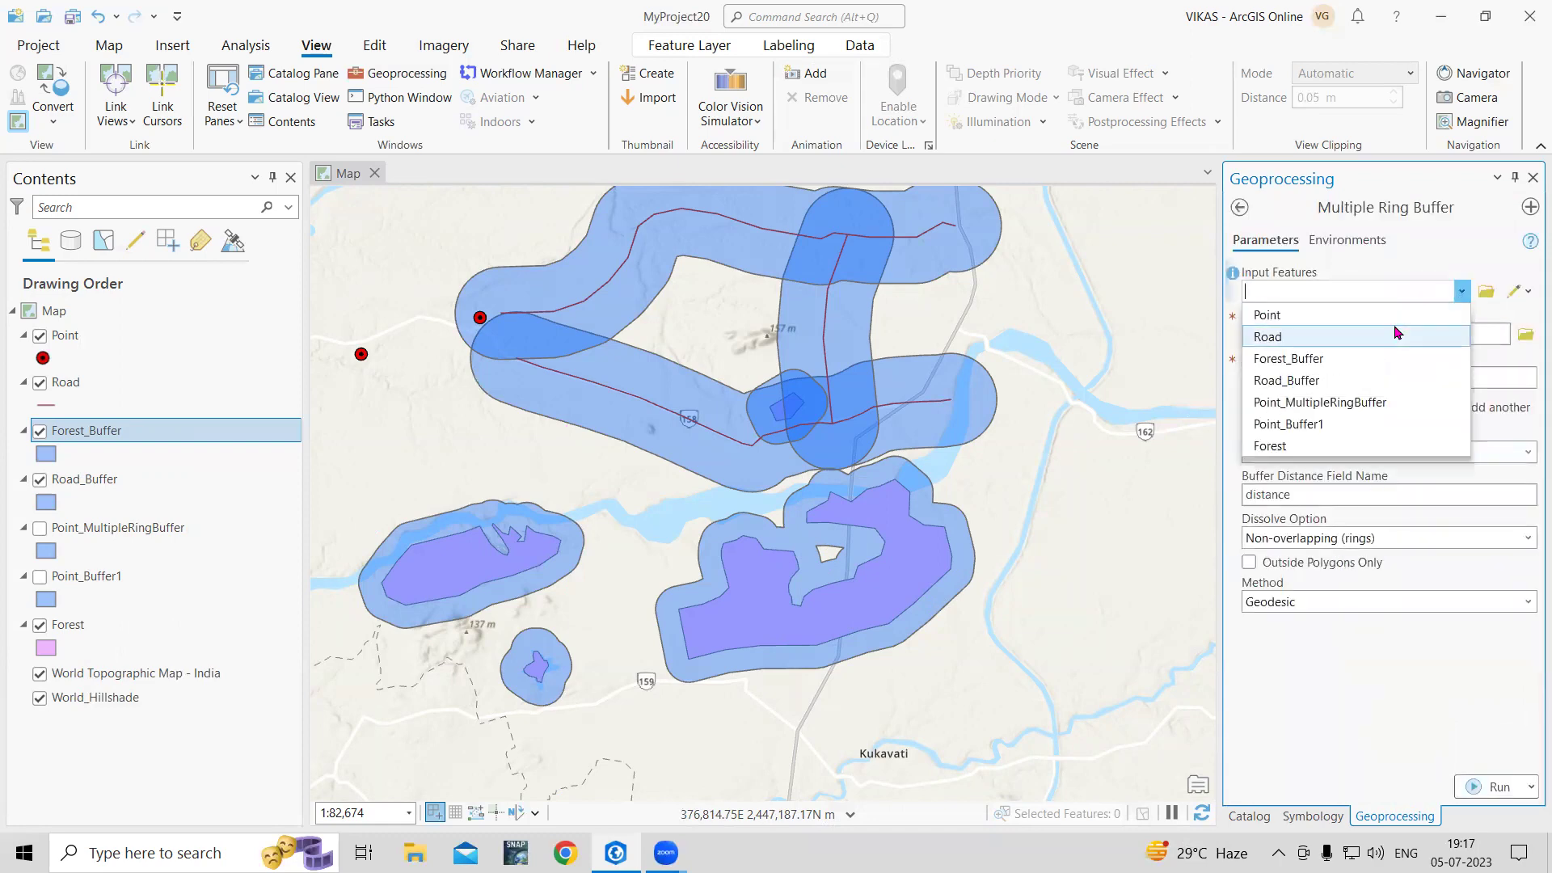
{"action": "left_click", "coordinate": [1353, 432]}
{"action": "left_click", "coordinate": [1512, 378]}
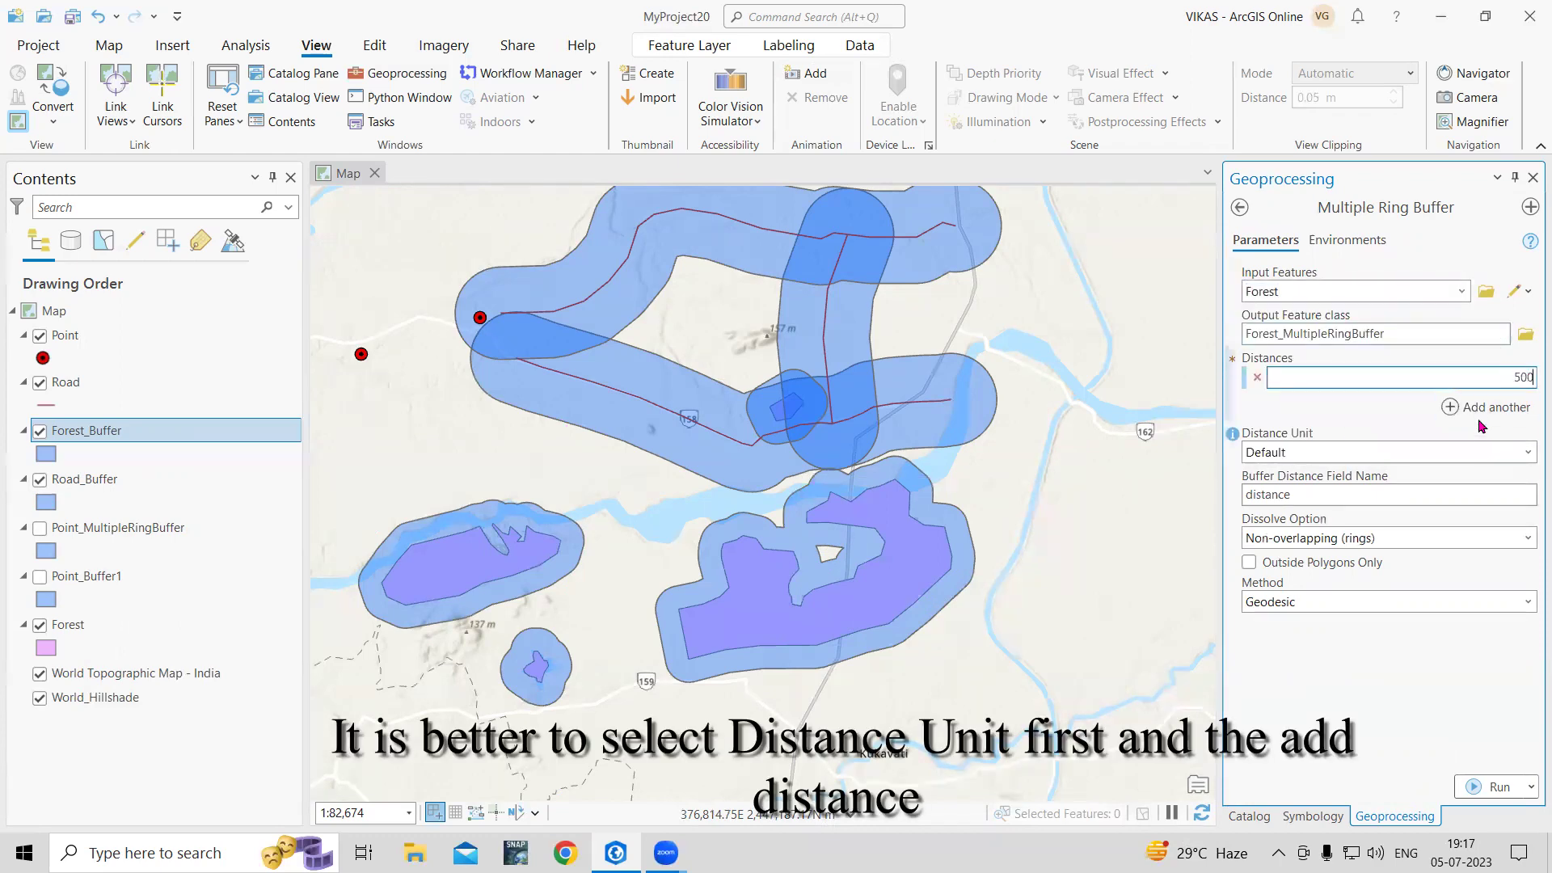
{"action": "left_click", "coordinate": [1491, 407]}
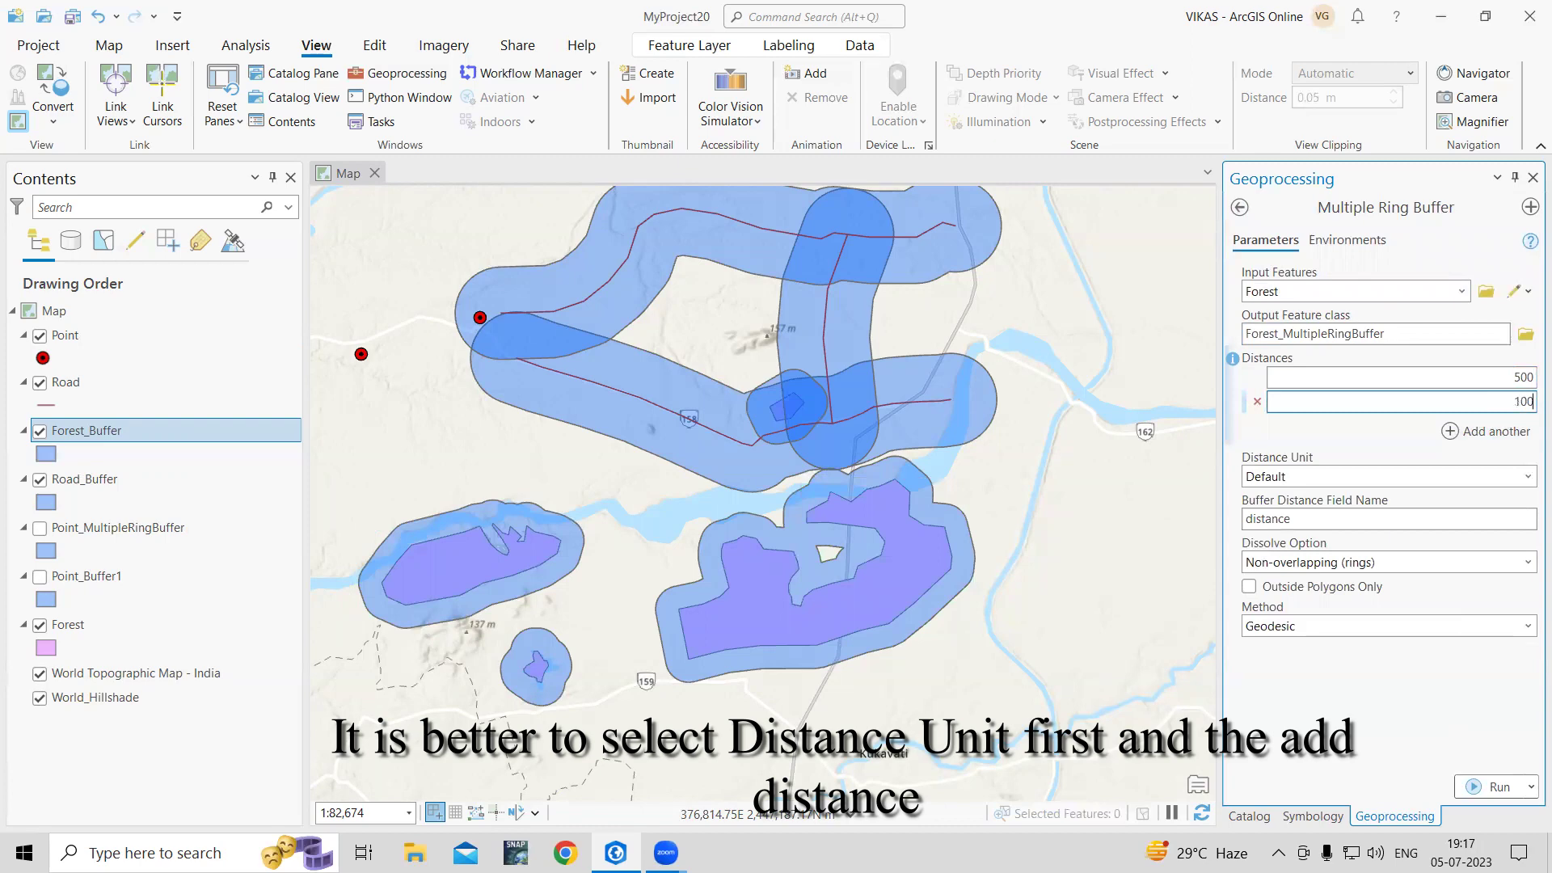
{"action": "left_click", "coordinate": [1449, 433]}
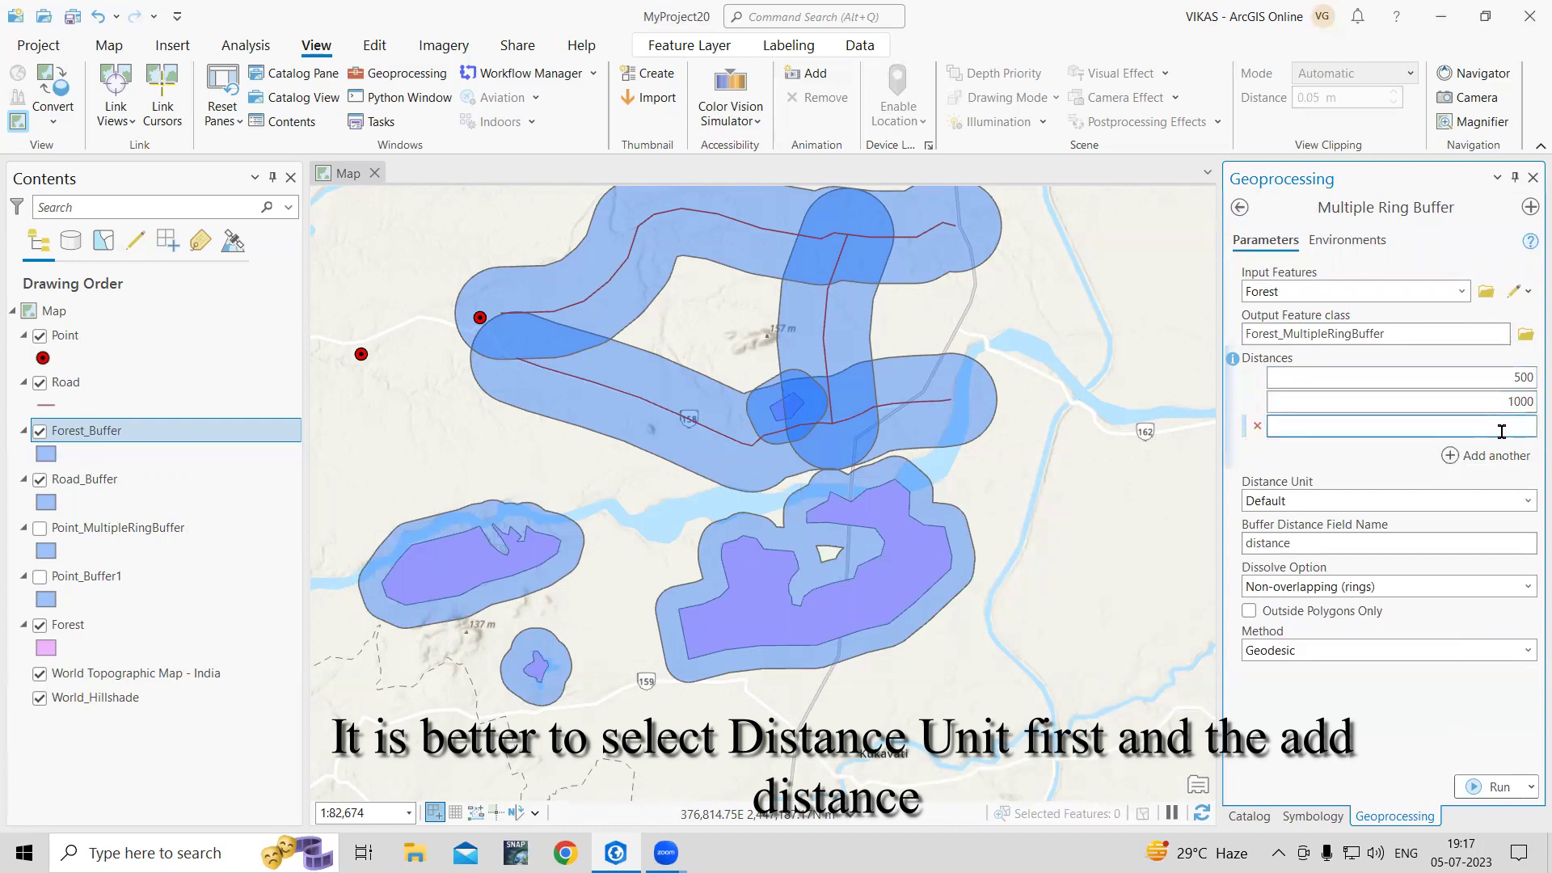
{"action": "type", "text": "1500"}
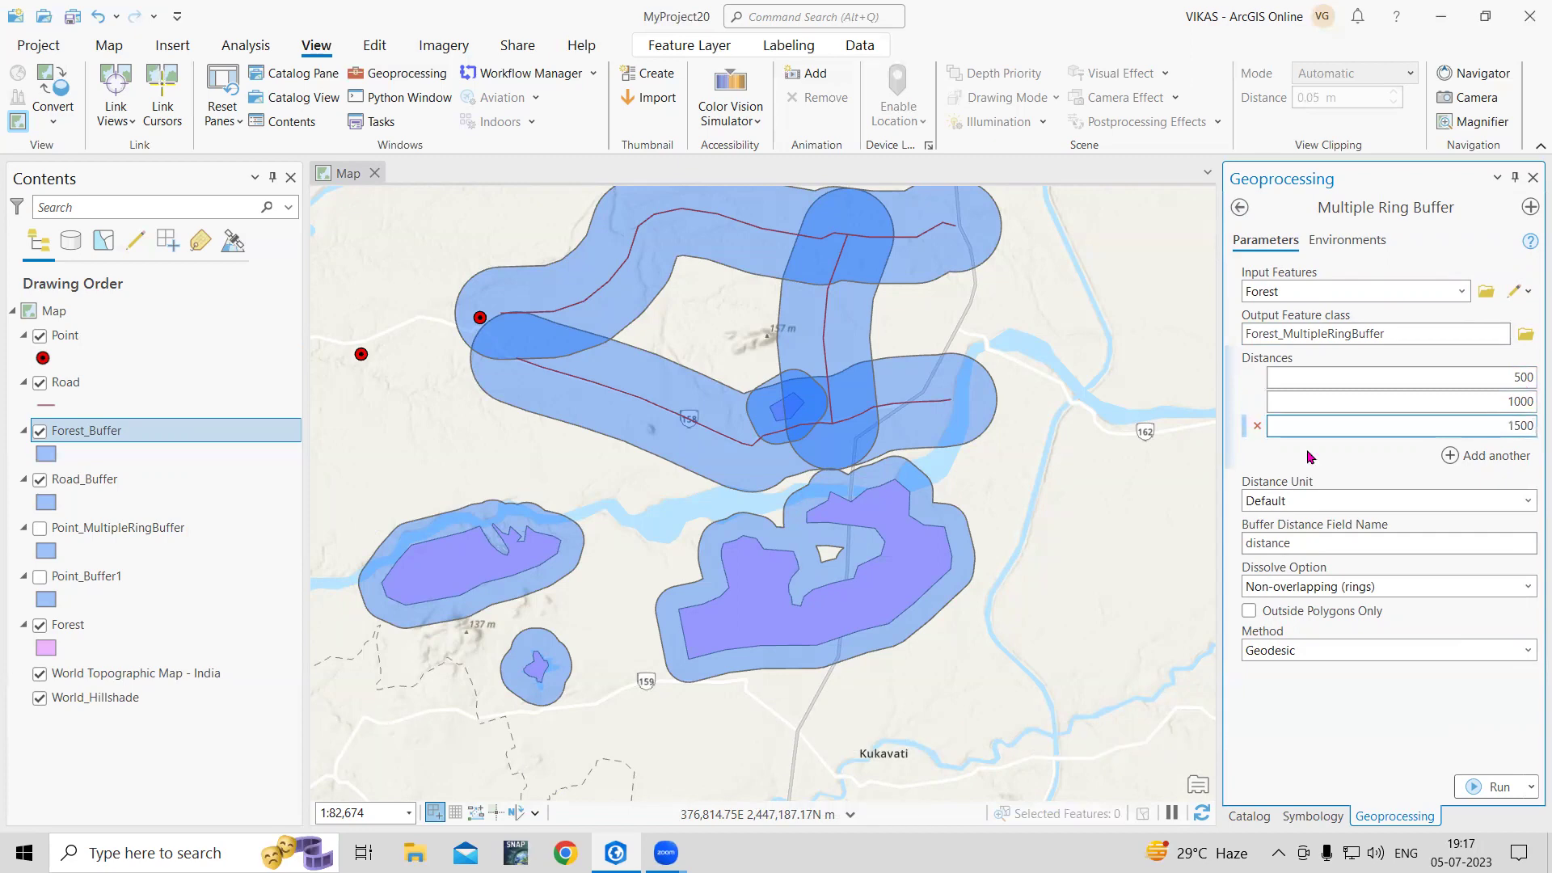
{"action": "left_click", "coordinate": [1469, 502]}
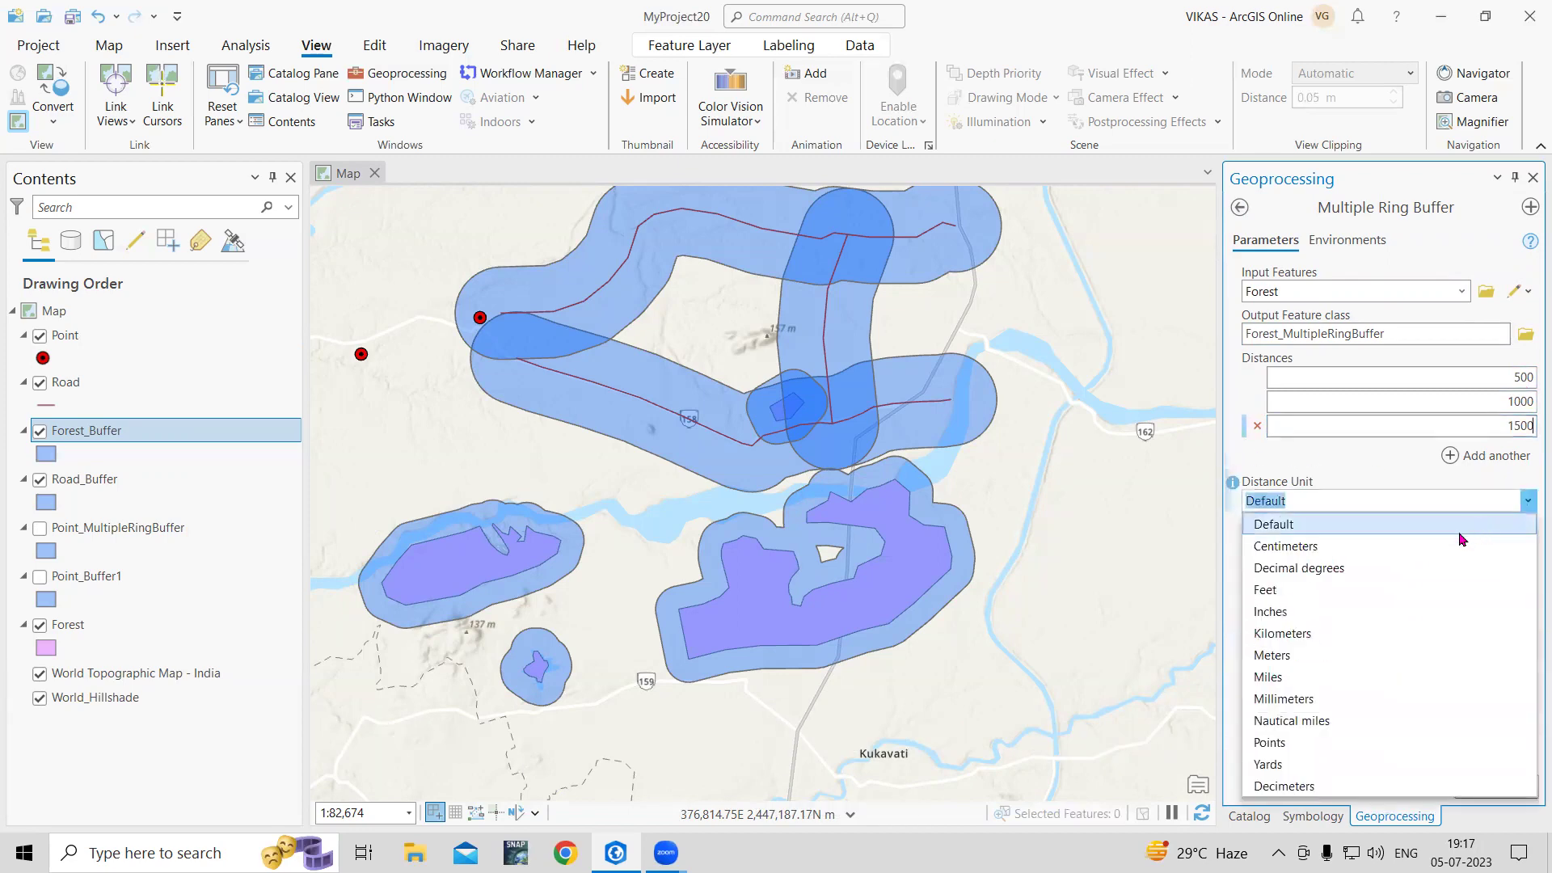
{"action": "left_click", "coordinate": [1277, 655]}
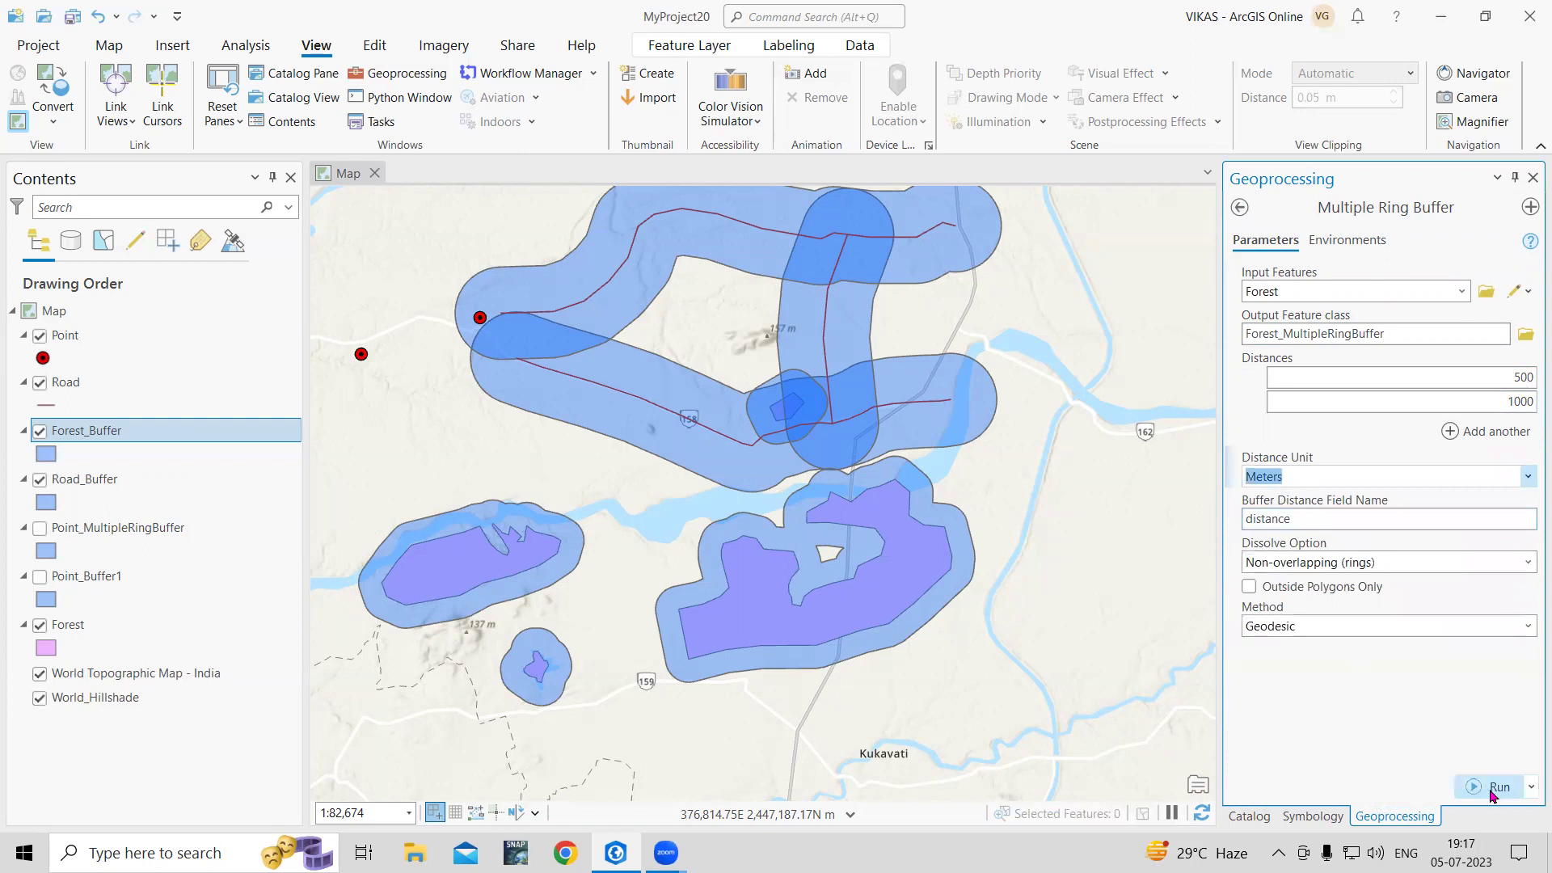
{"action": "left_click", "coordinate": [1493, 789]}
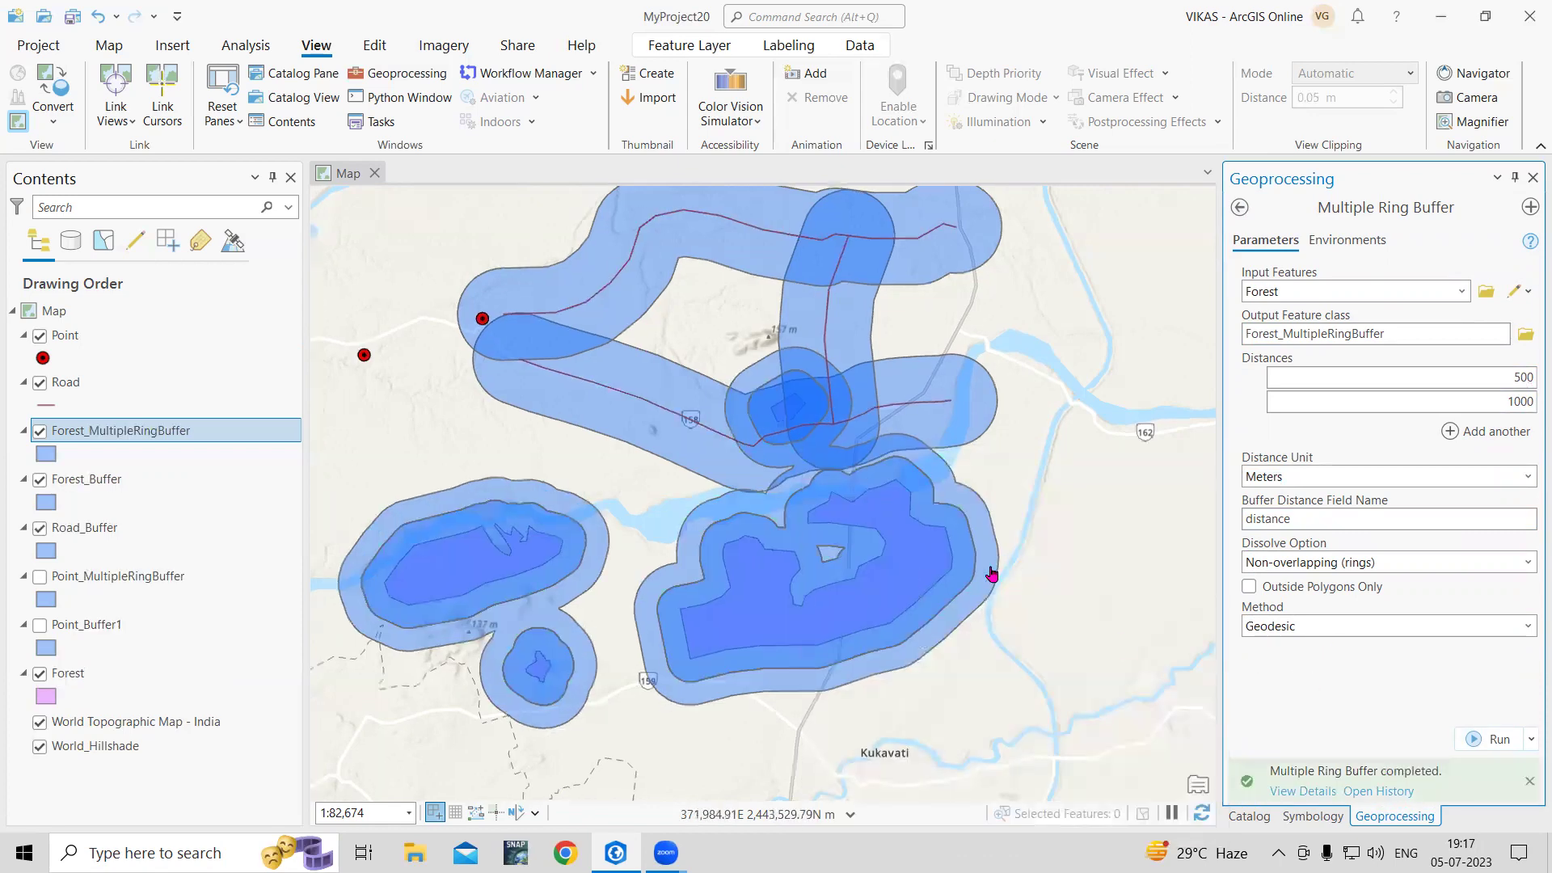
Step: Hide the Forest_Buffer and Road_Buffer layers
{"action": "scroll", "coordinate": [992, 574], "scroll_direction": "down", "scroll_amount": 2}
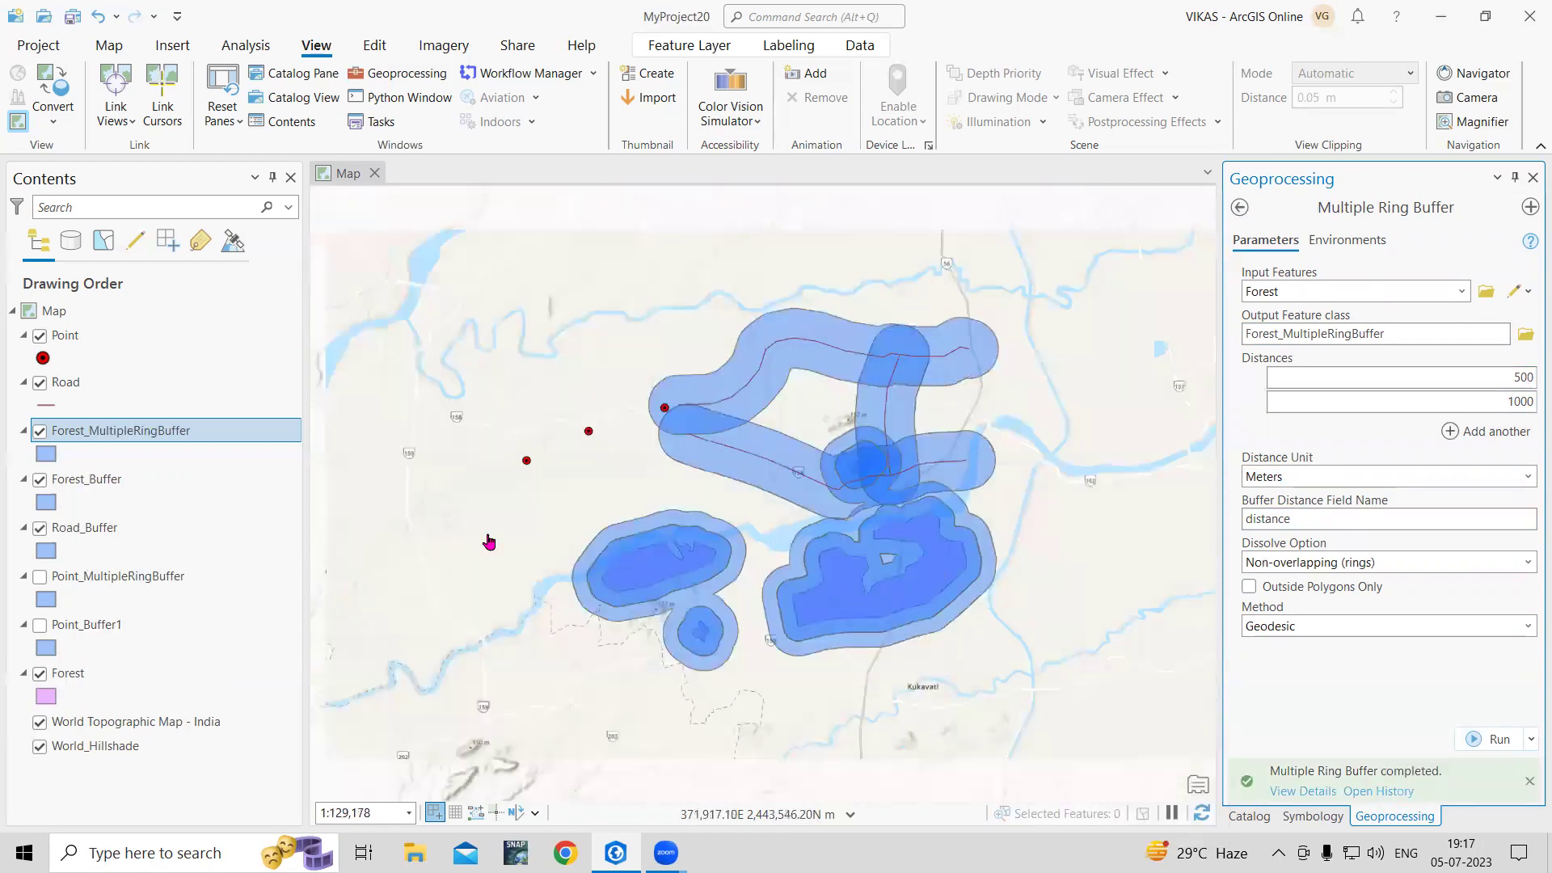
{"action": "left_click", "coordinate": [39, 479]}
{"action": "left_click", "coordinate": [40, 528]}
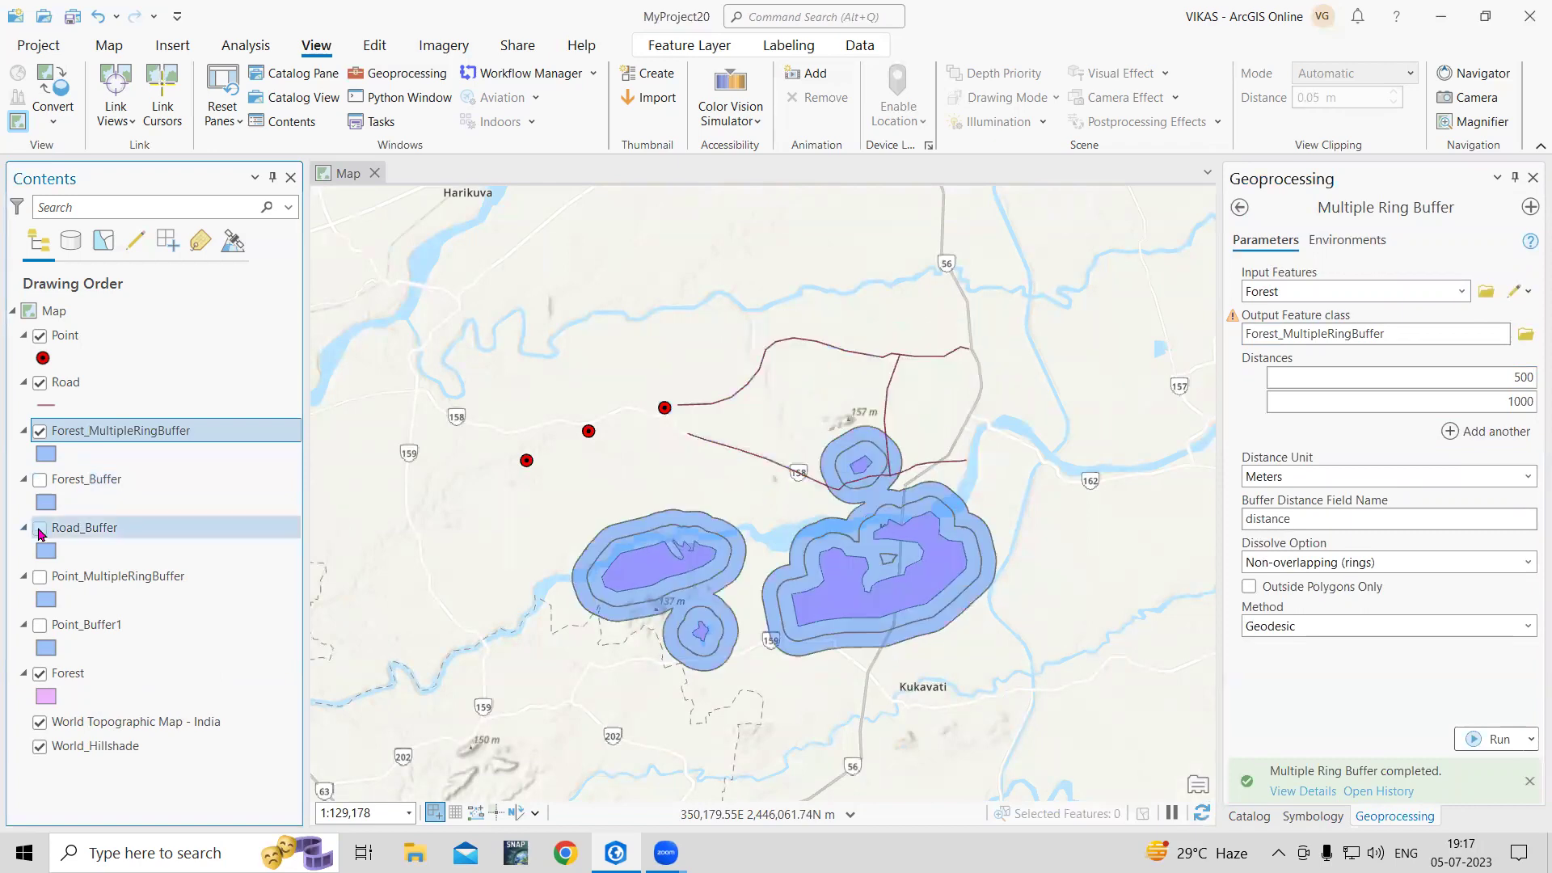
{"action": "scroll", "coordinate": [659, 572], "scroll_direction": "down", "scroll_amount": 2}
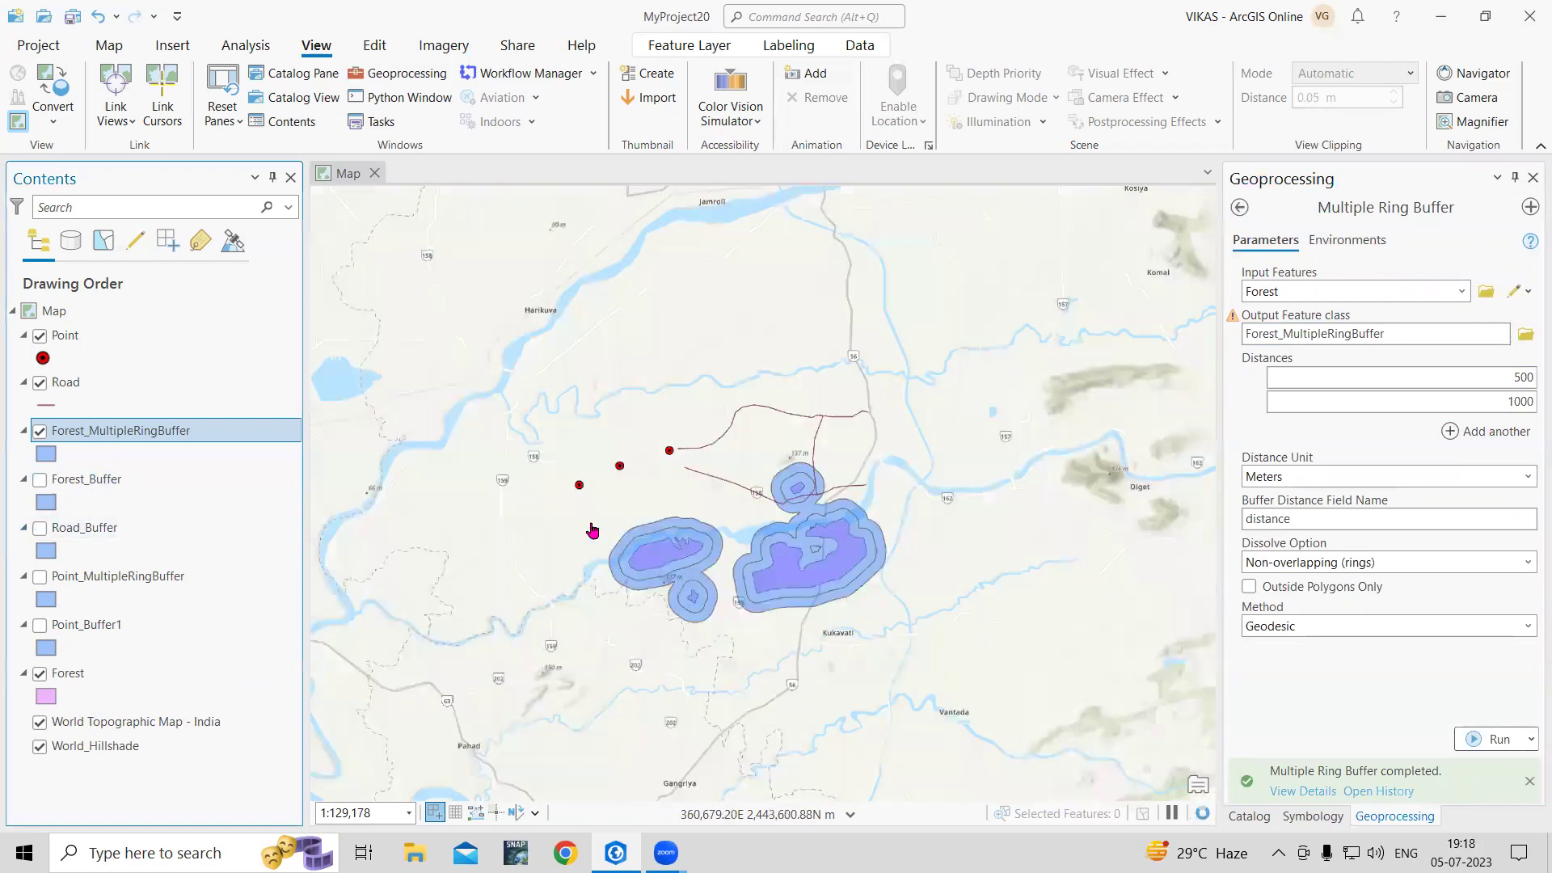
{"action": "scroll", "coordinate": [592, 530], "scroll_direction": "up", "scroll_amount": 5}
{"action": "scroll", "coordinate": [565, 534], "scroll_direction": "down", "scroll_amount": 3}
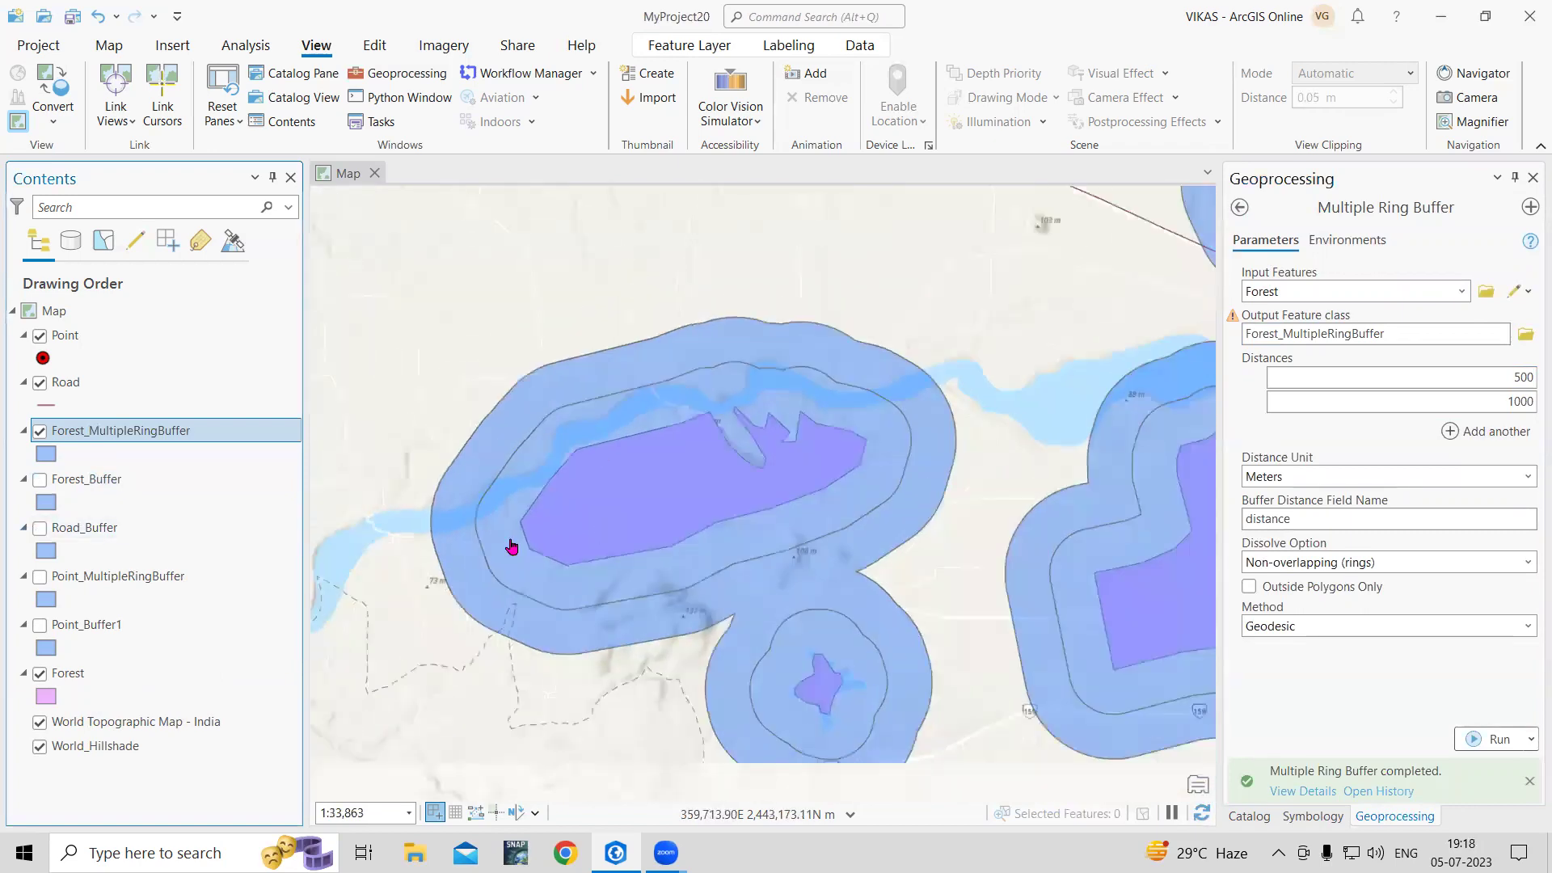
Step: Check ring distances in the Forest_MultipleRingBuffer table, then show Road_Buffer and Point_Buffer1 again
{"action": "right_click", "coordinate": [96, 436]}
{"action": "left_click", "coordinate": [168, 97]}
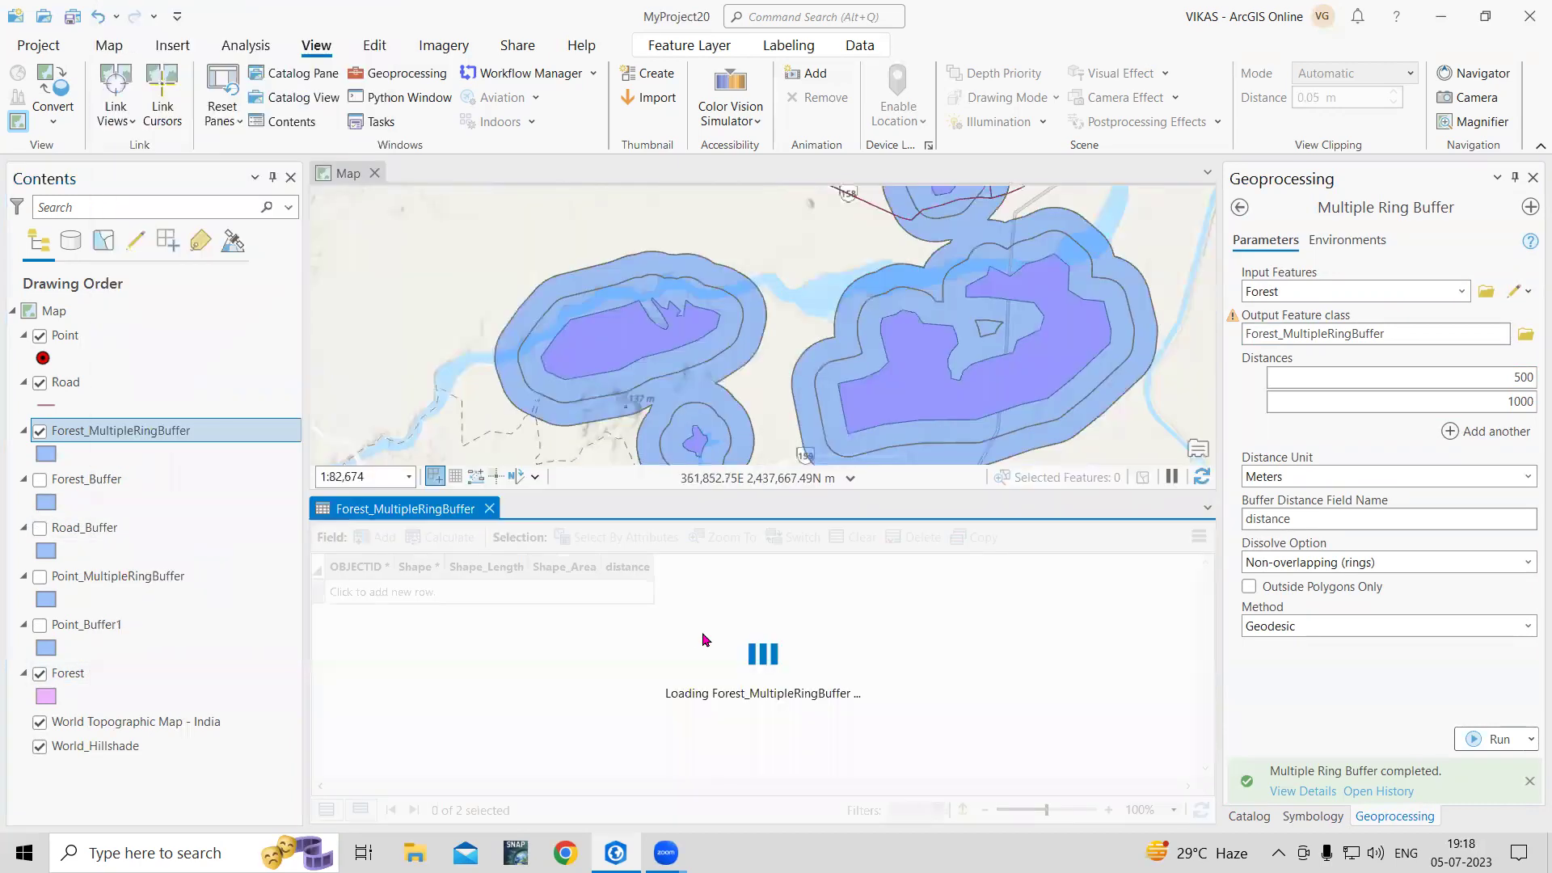
{"action": "left_click", "coordinate": [588, 606]}
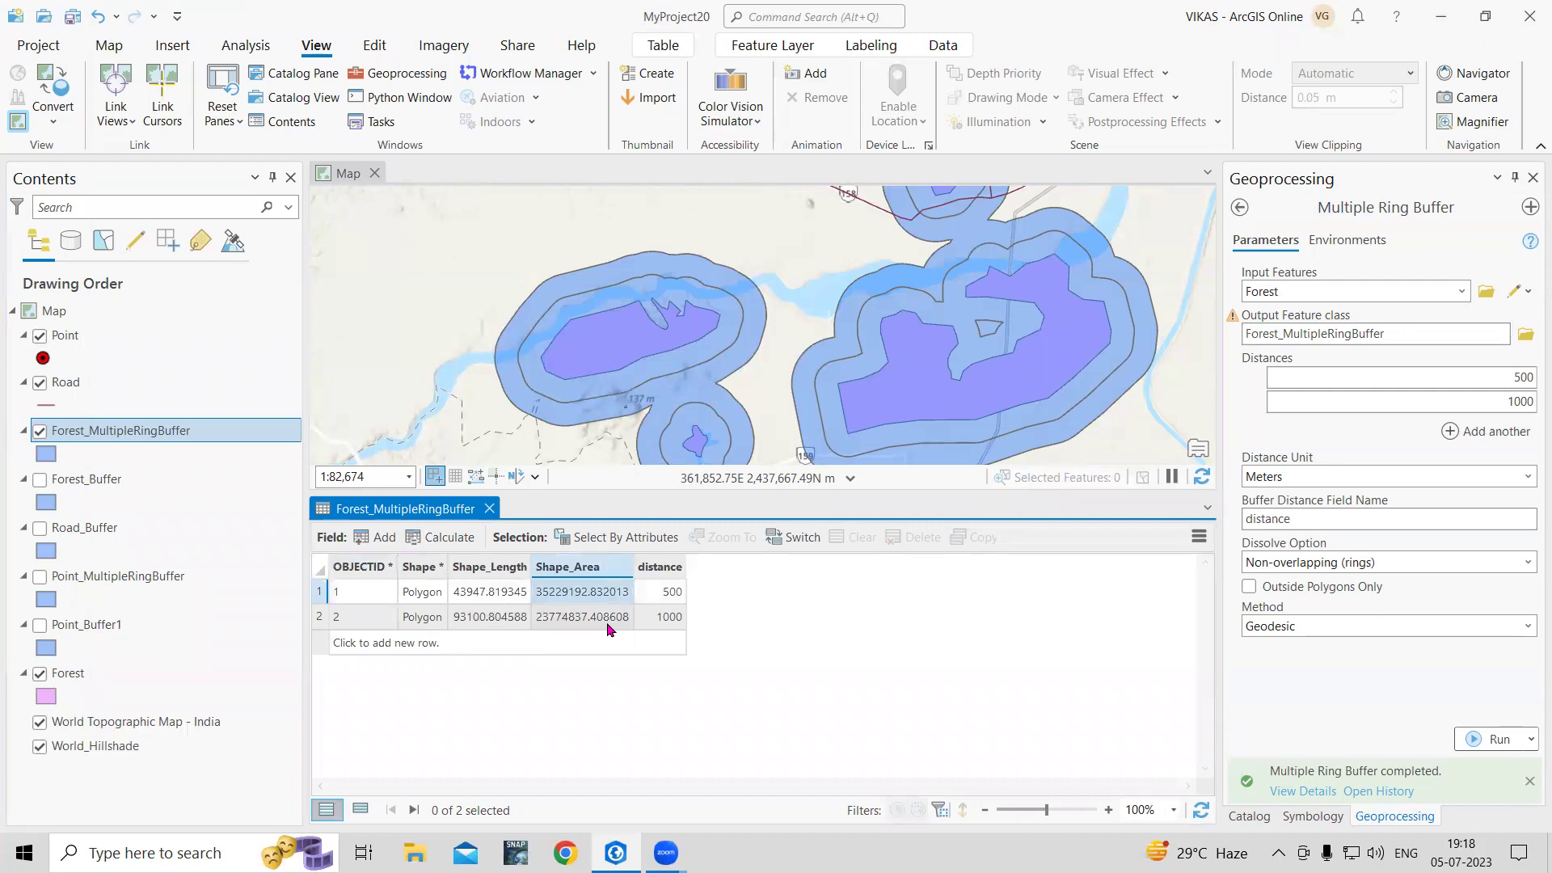
{"action": "left_click", "coordinate": [667, 623]}
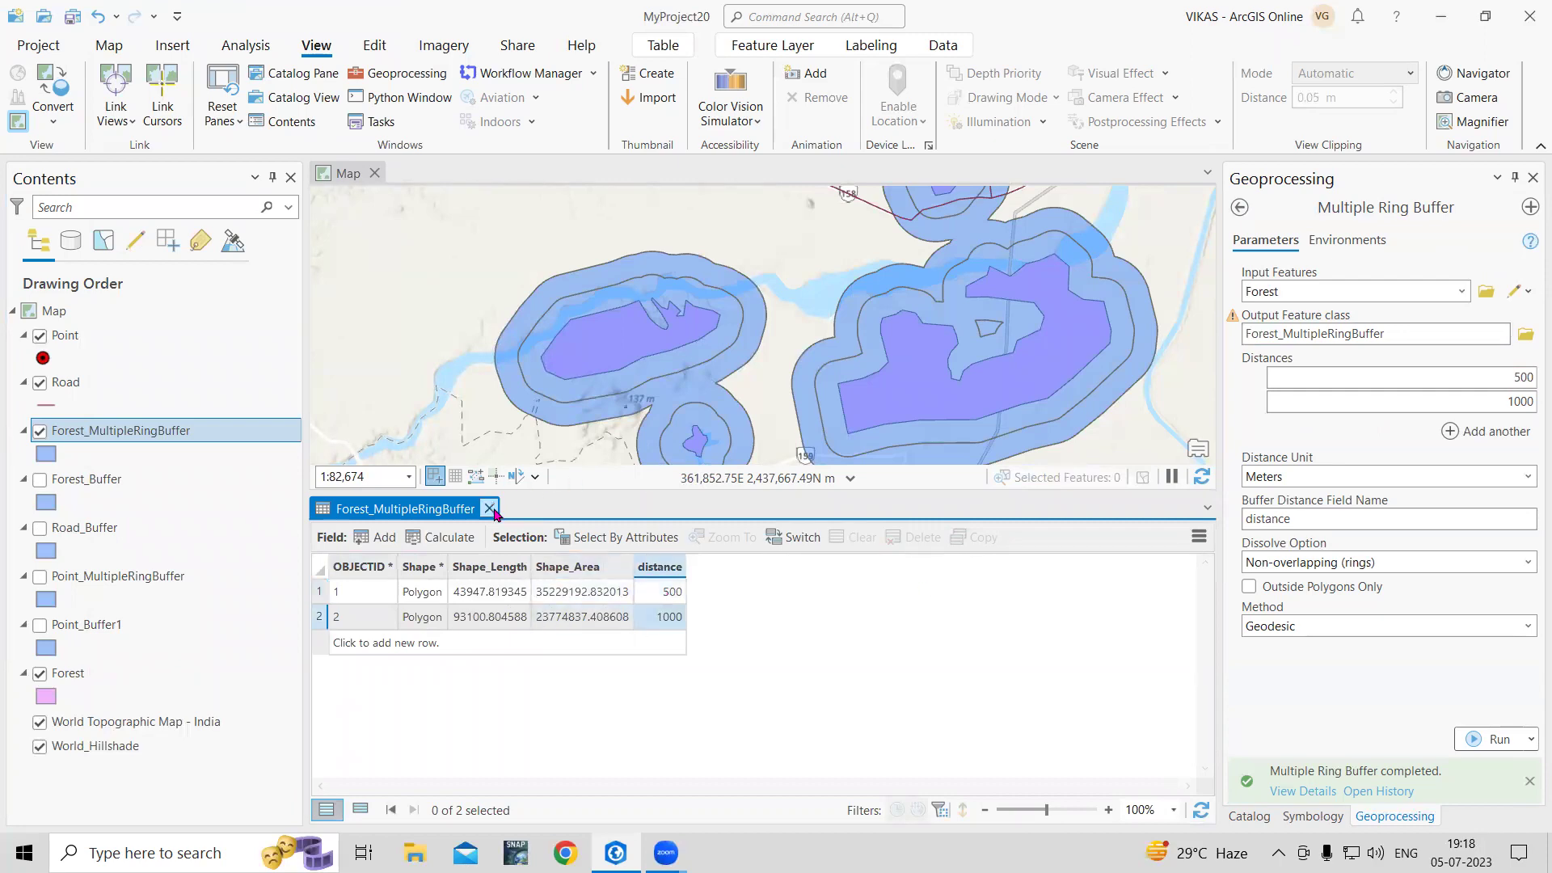
{"action": "left_click", "coordinate": [490, 508]}
{"action": "left_click", "coordinate": [40, 527]}
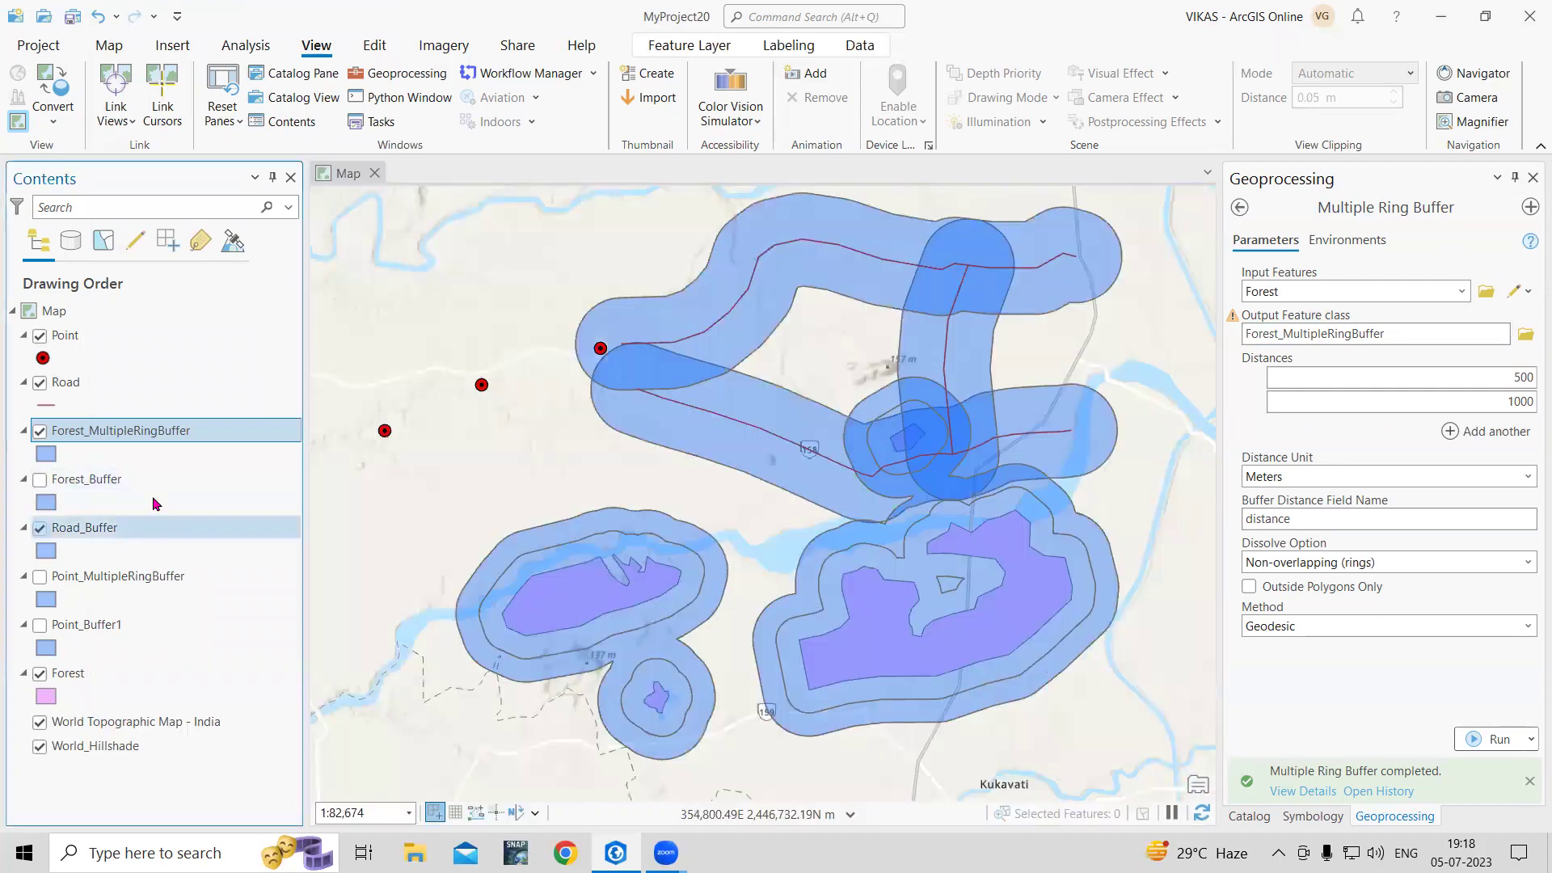
{"action": "left_click", "coordinate": [40, 625]}
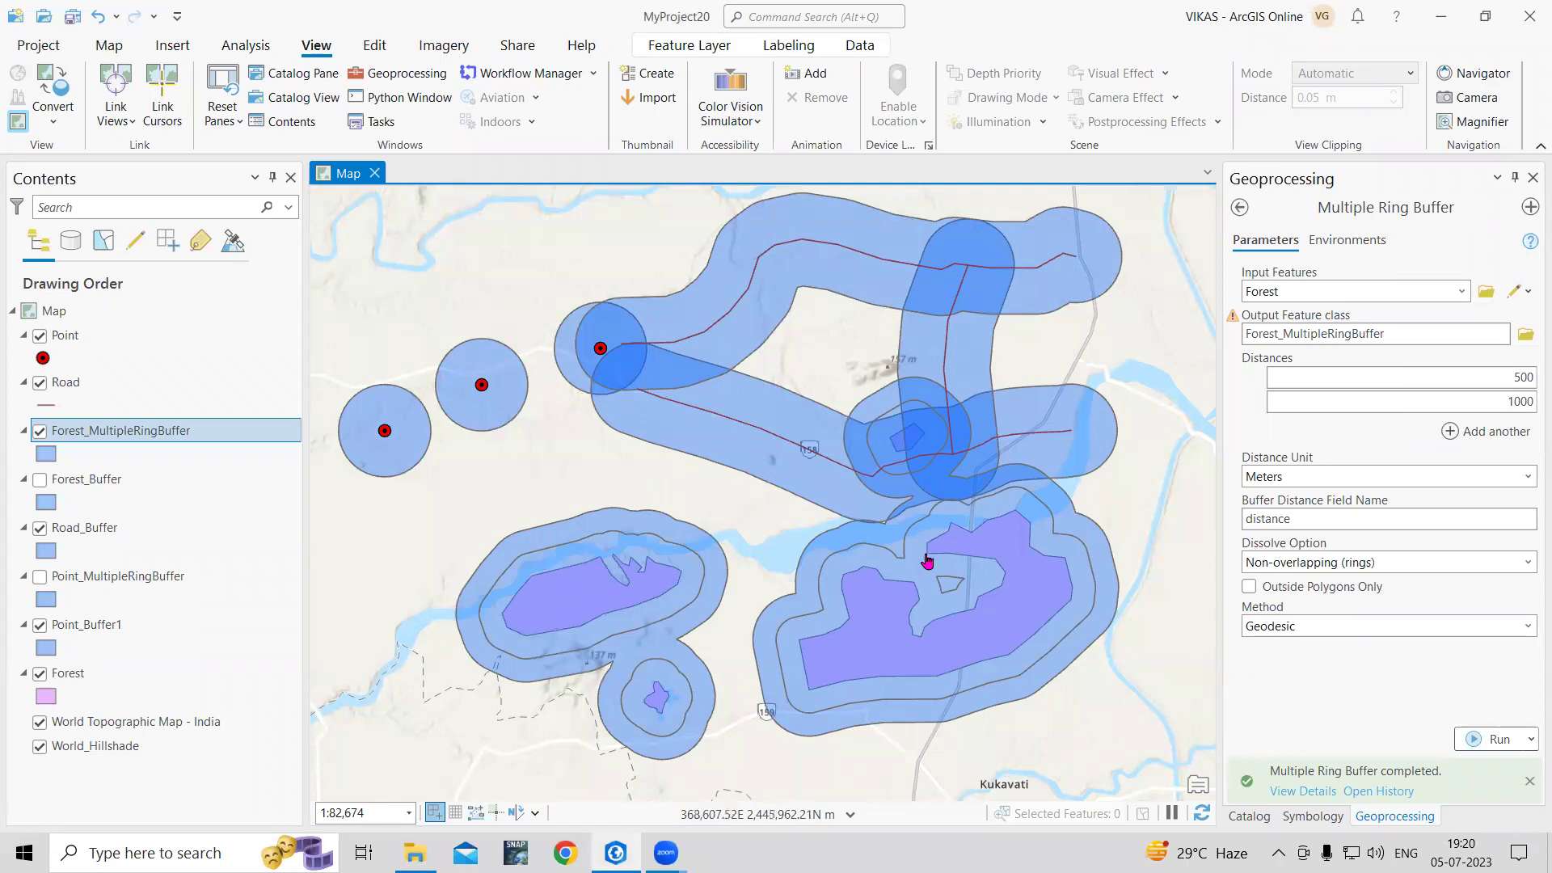
Step: Symbolize Forest_MultipleRingBuffer with Unique Values on the distance field, separating 500 and 1000
{"action": "right_click", "coordinate": [141, 435]}
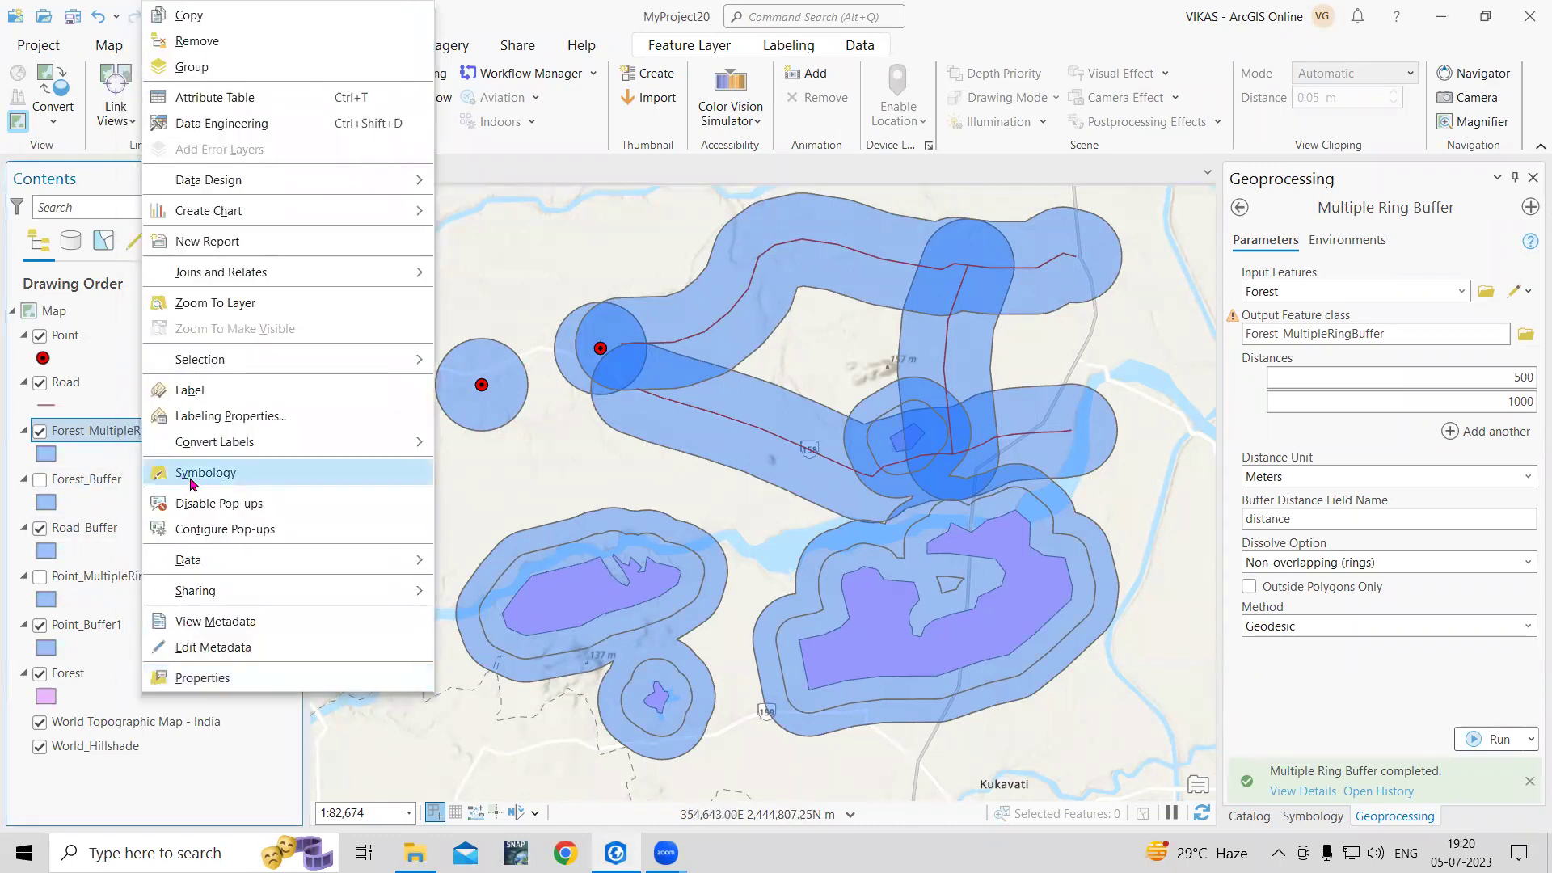
{"action": "left_click", "coordinate": [193, 483]}
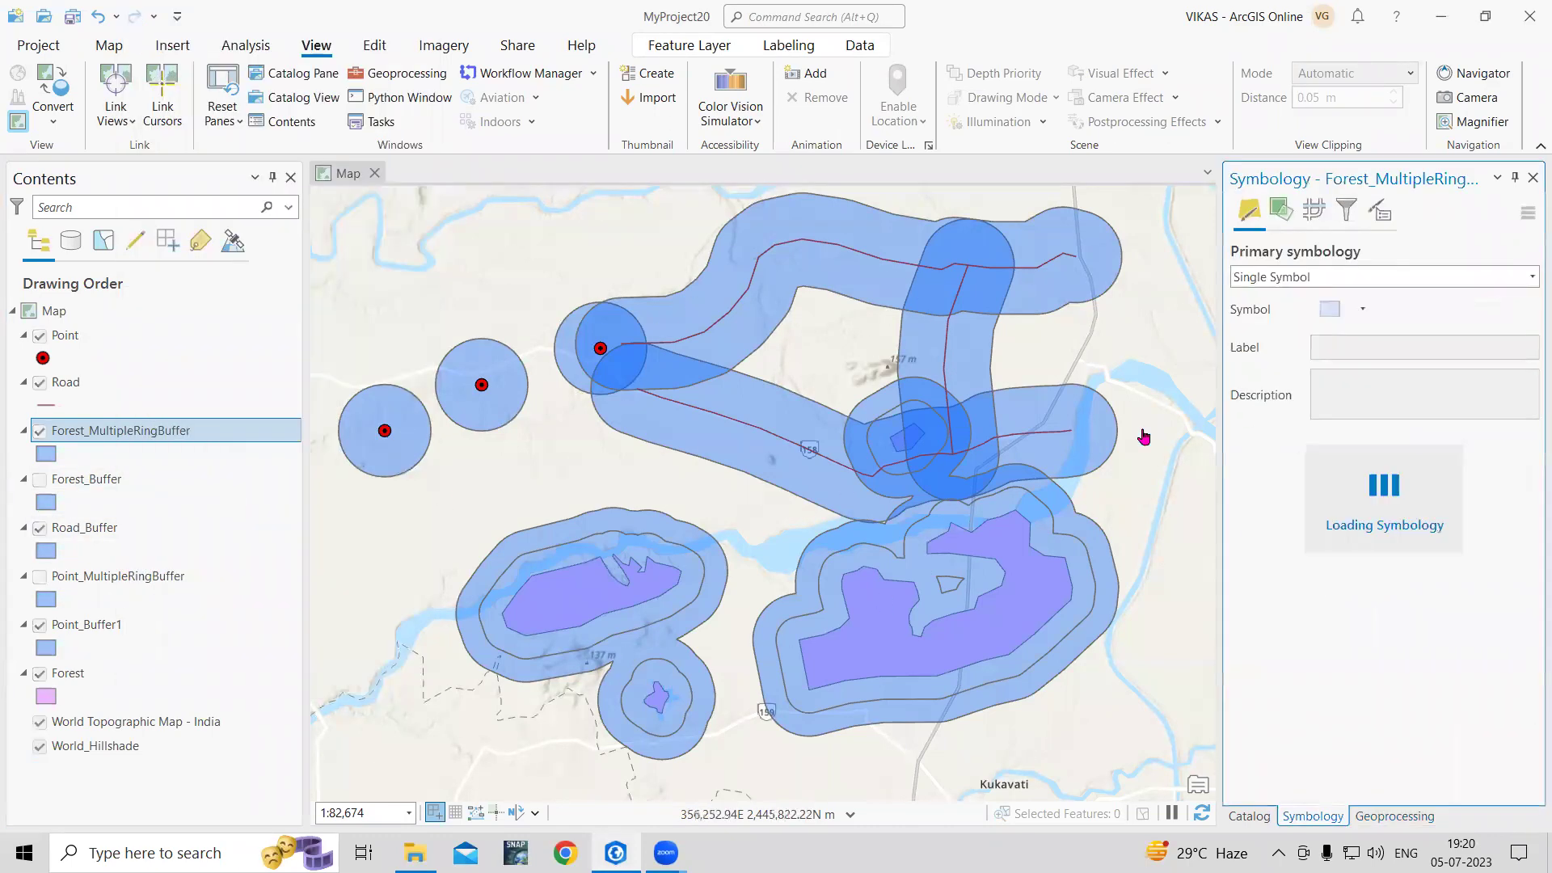
{"action": "left_click", "coordinate": [1530, 278]}
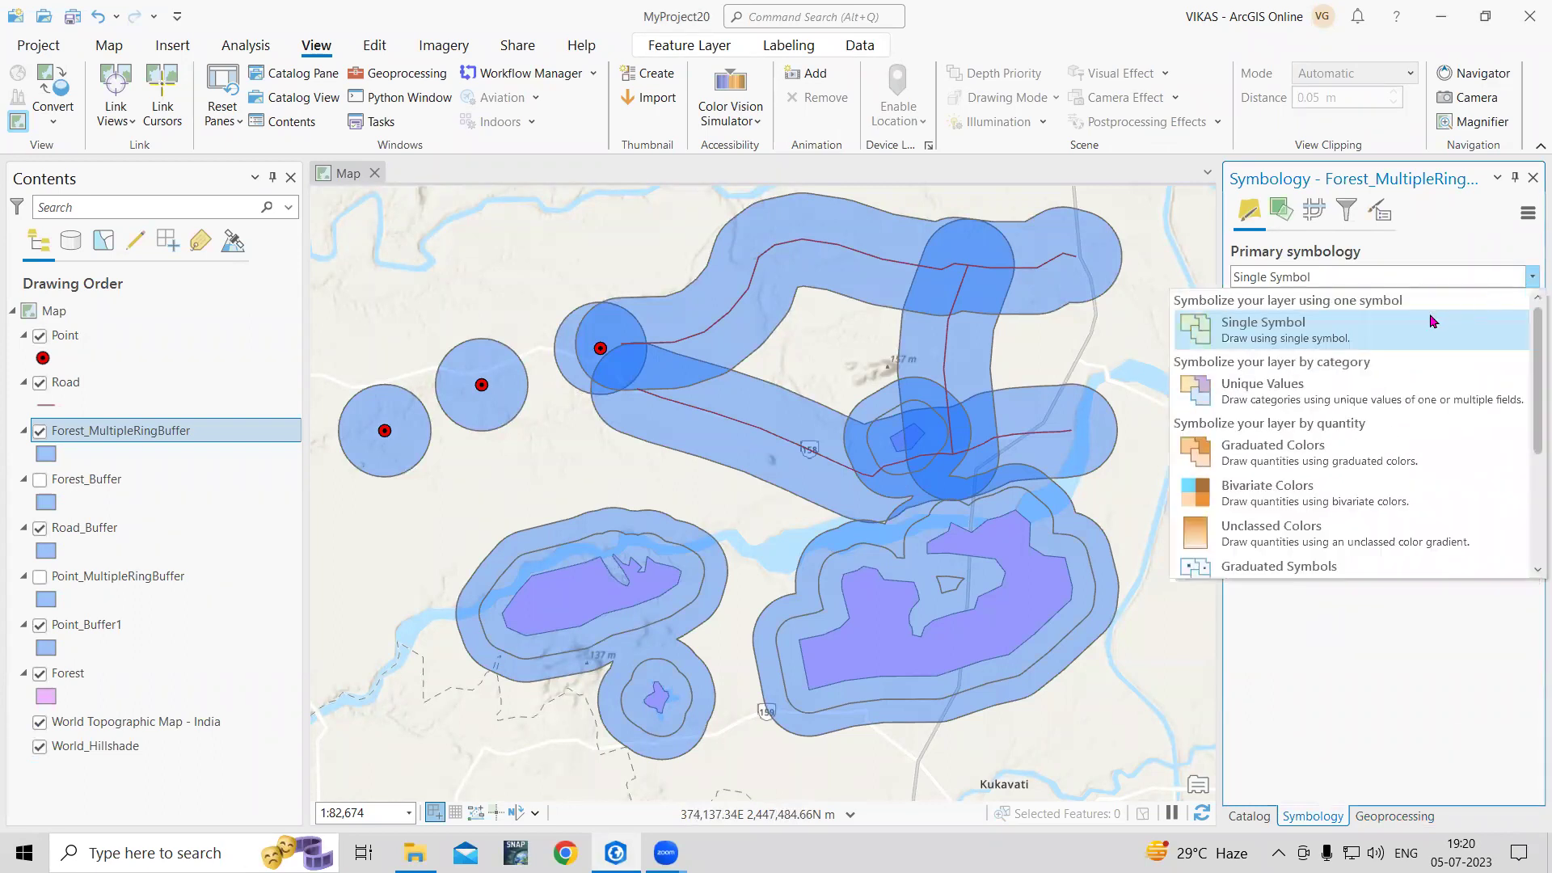
{"action": "left_click", "coordinate": [1313, 399]}
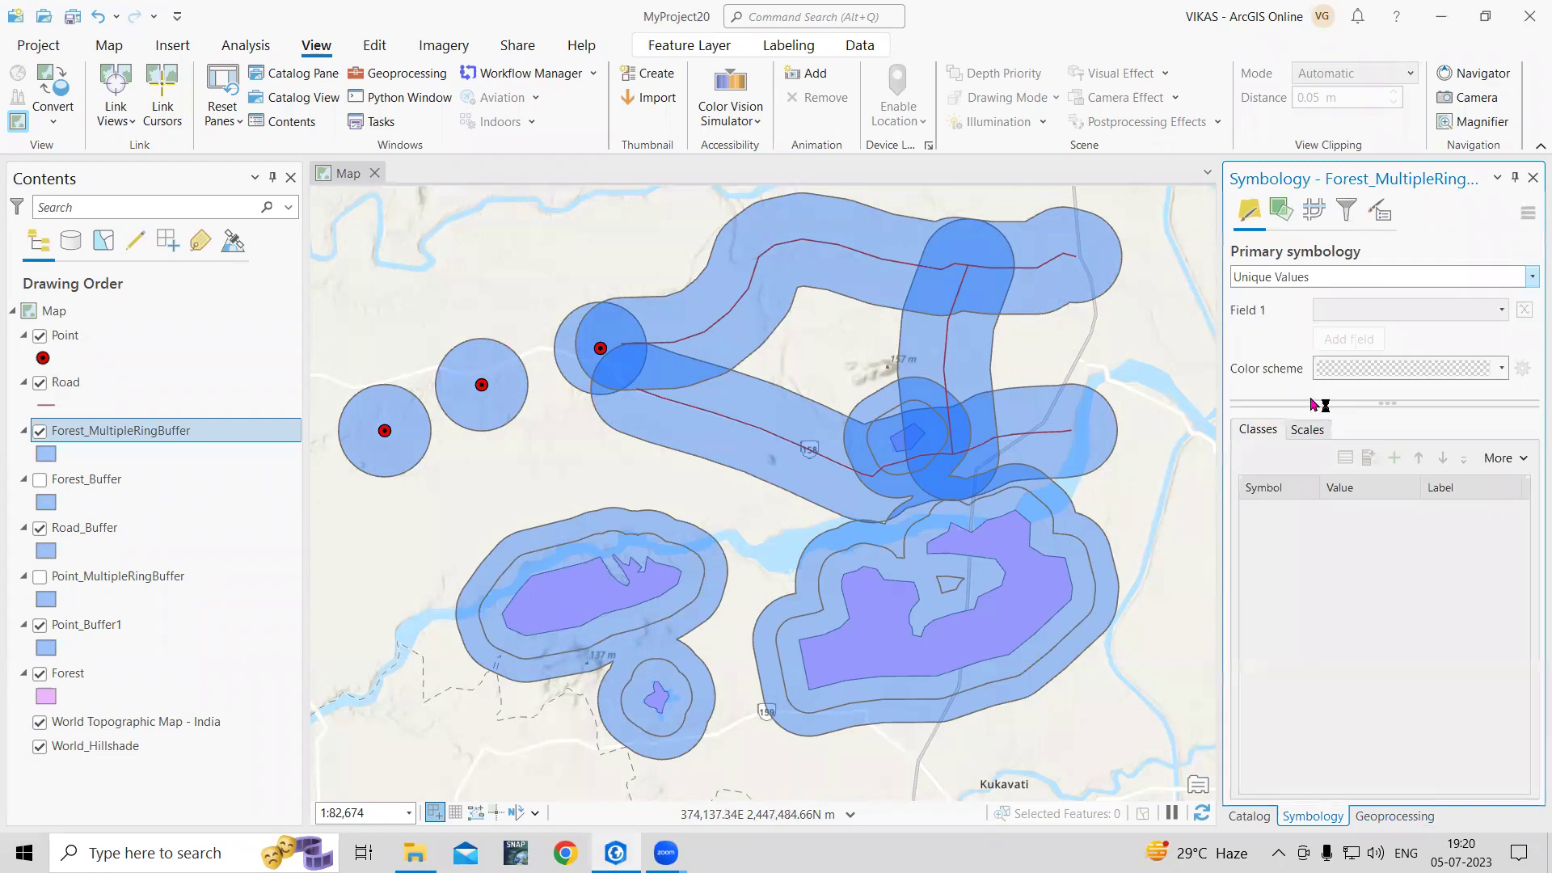
{"action": "left_click", "coordinate": [1500, 315]}
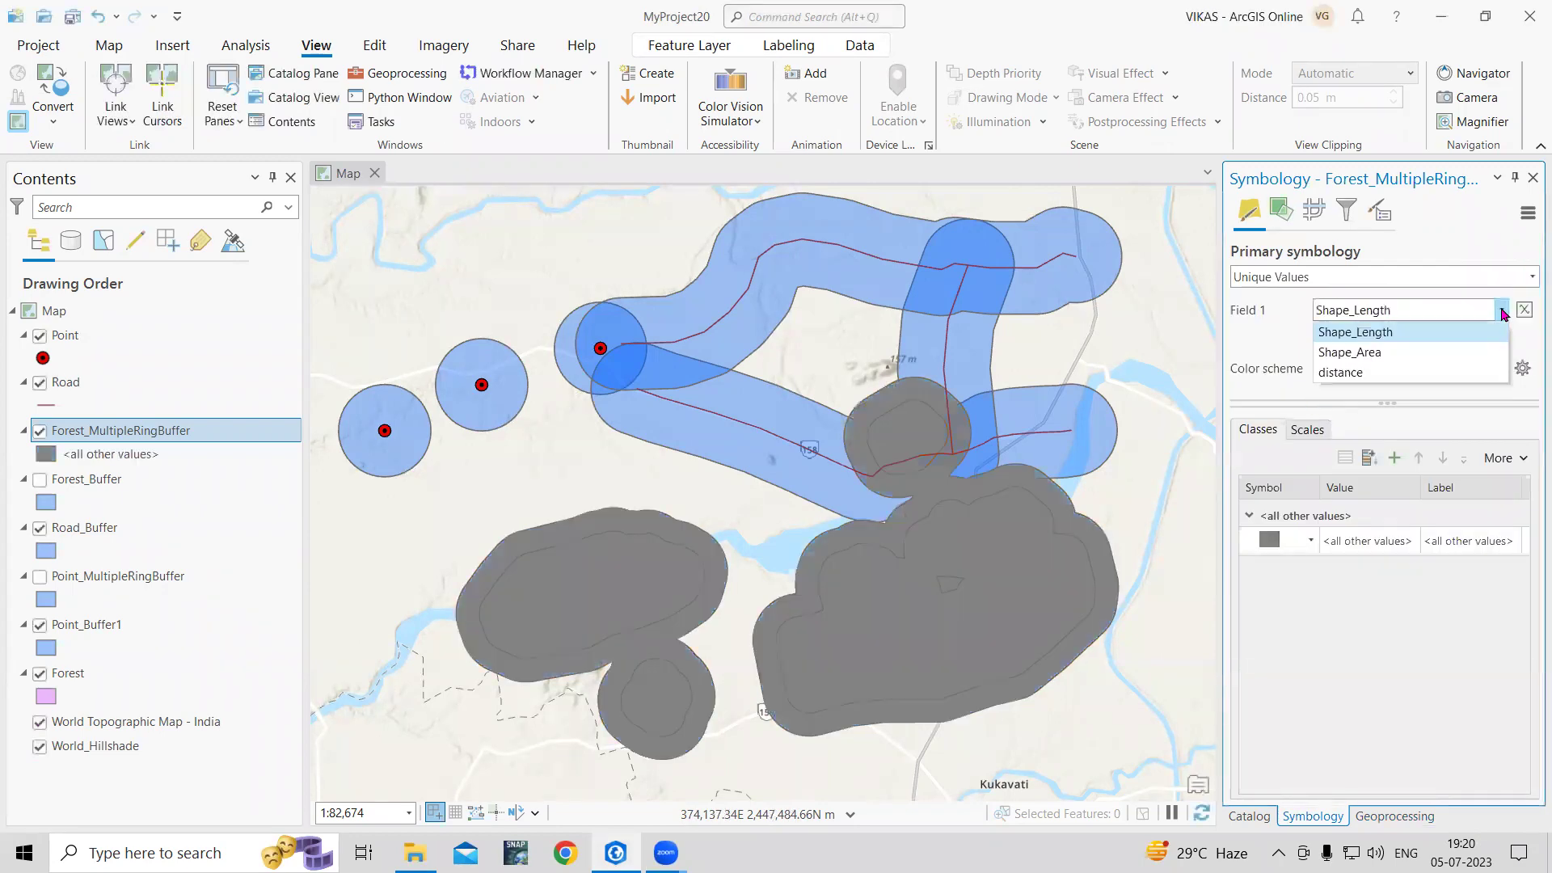
{"action": "left_click", "coordinate": [1467, 371]}
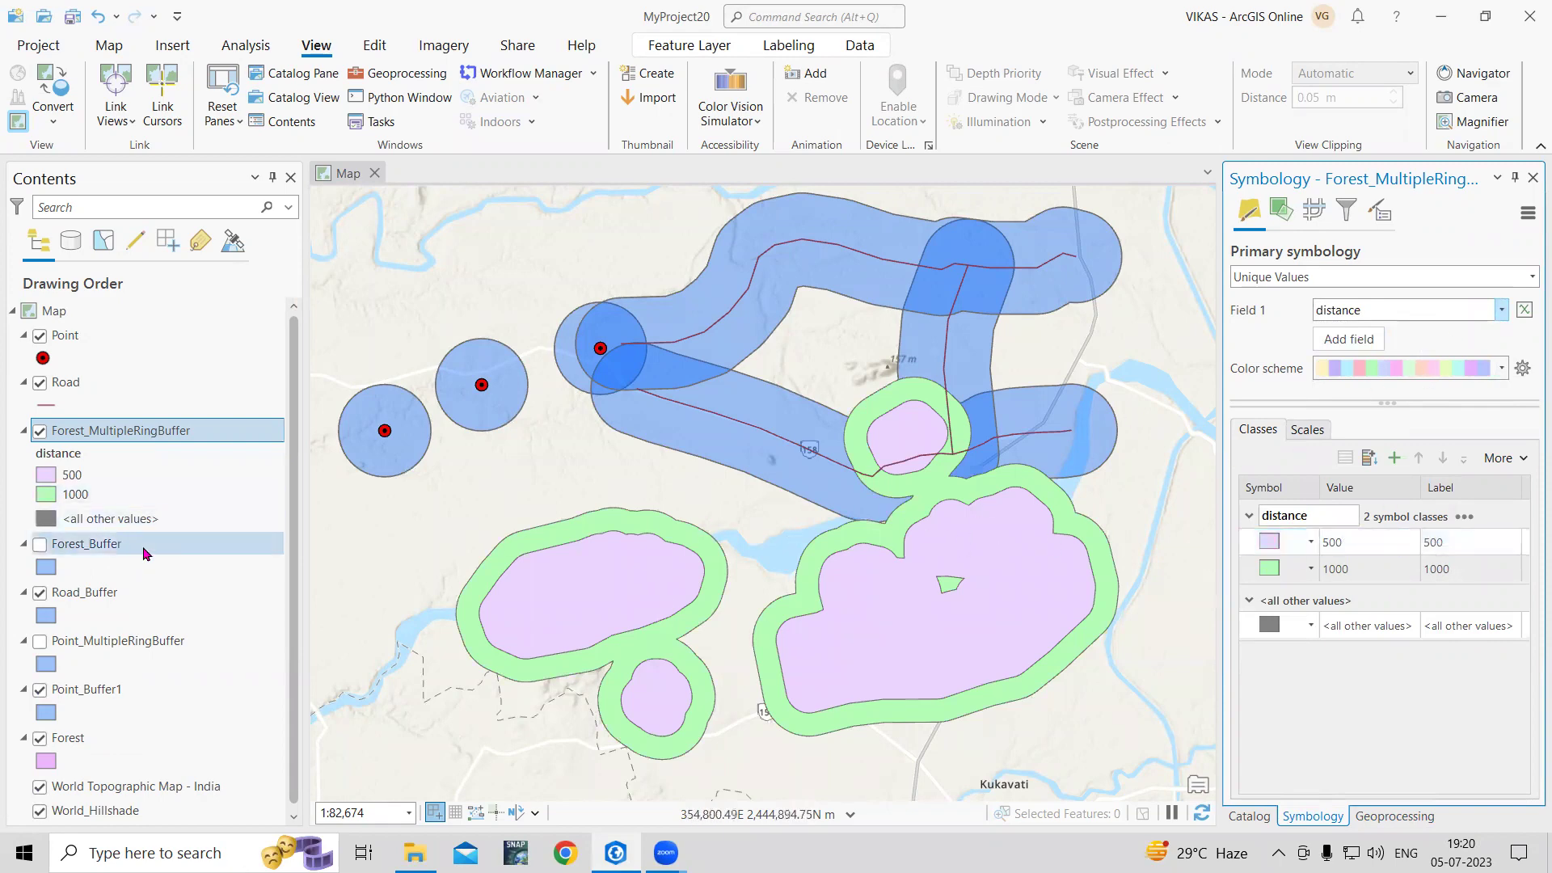
{"action": "left_click", "coordinate": [95, 593]}
{"action": "right_click", "coordinate": [96, 593]}
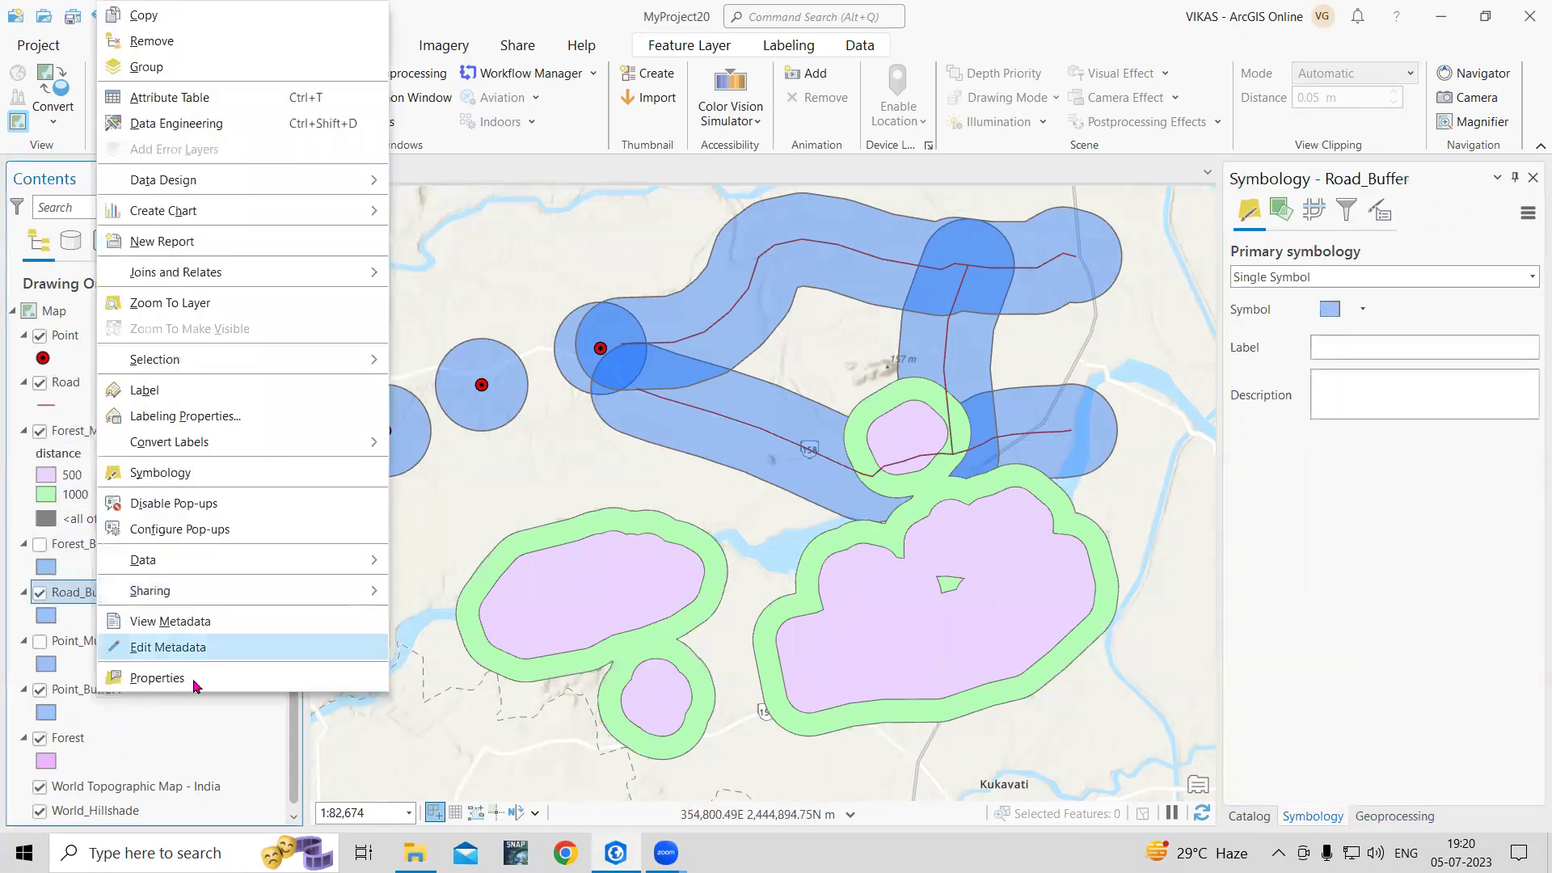
Step: Show Road_Buffer's Symbology pane and expand the Primary symbology list, currently Single Symbol
{"action": "left_click", "coordinate": [194, 685]}
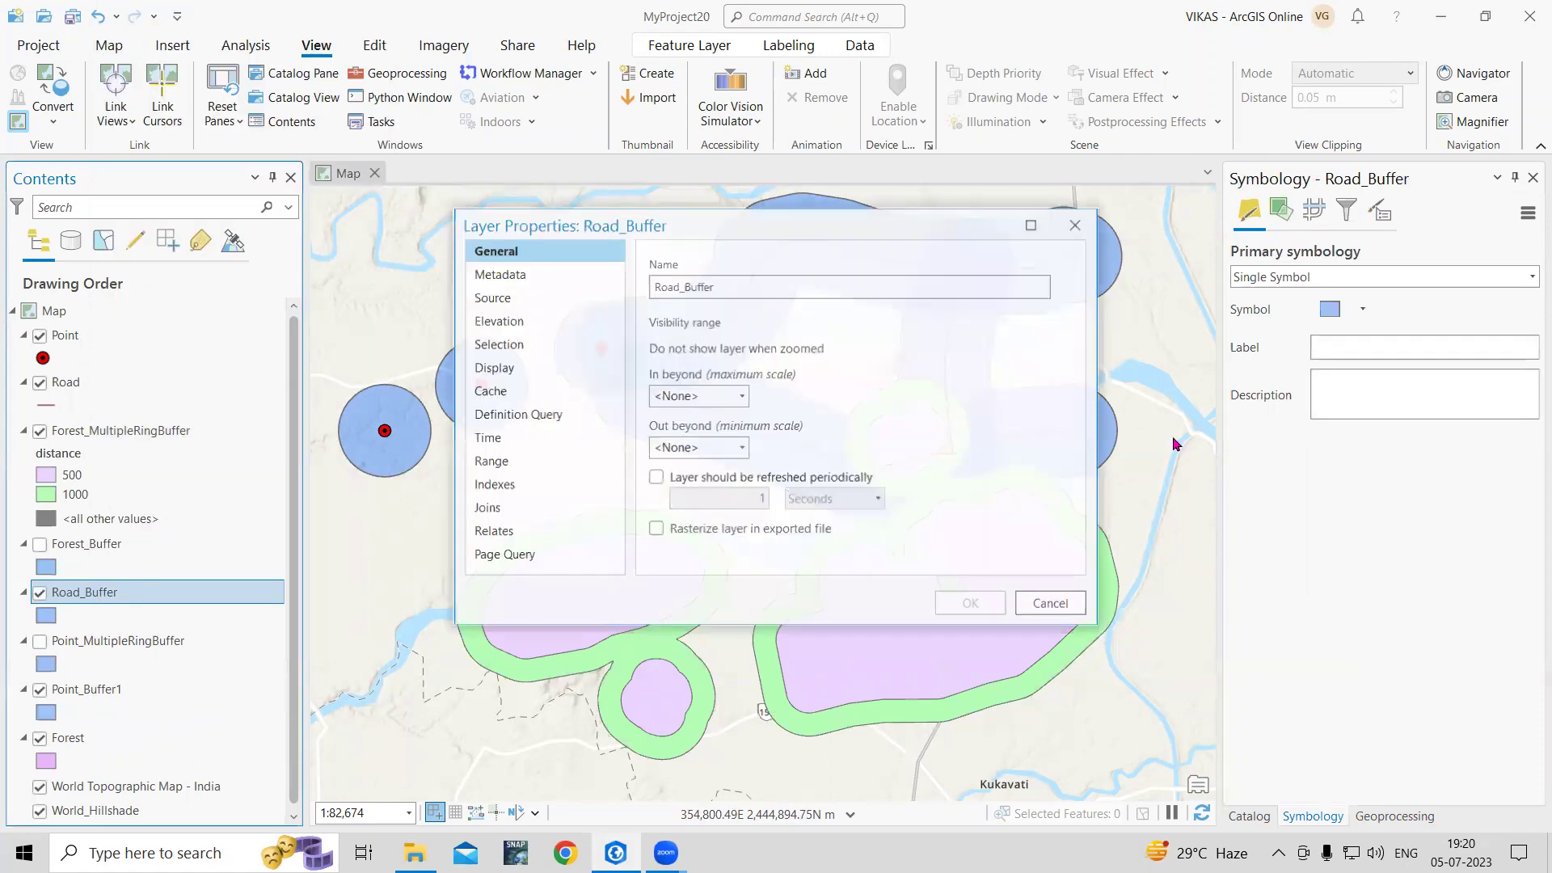
{"action": "left_click", "coordinate": [1077, 228]}
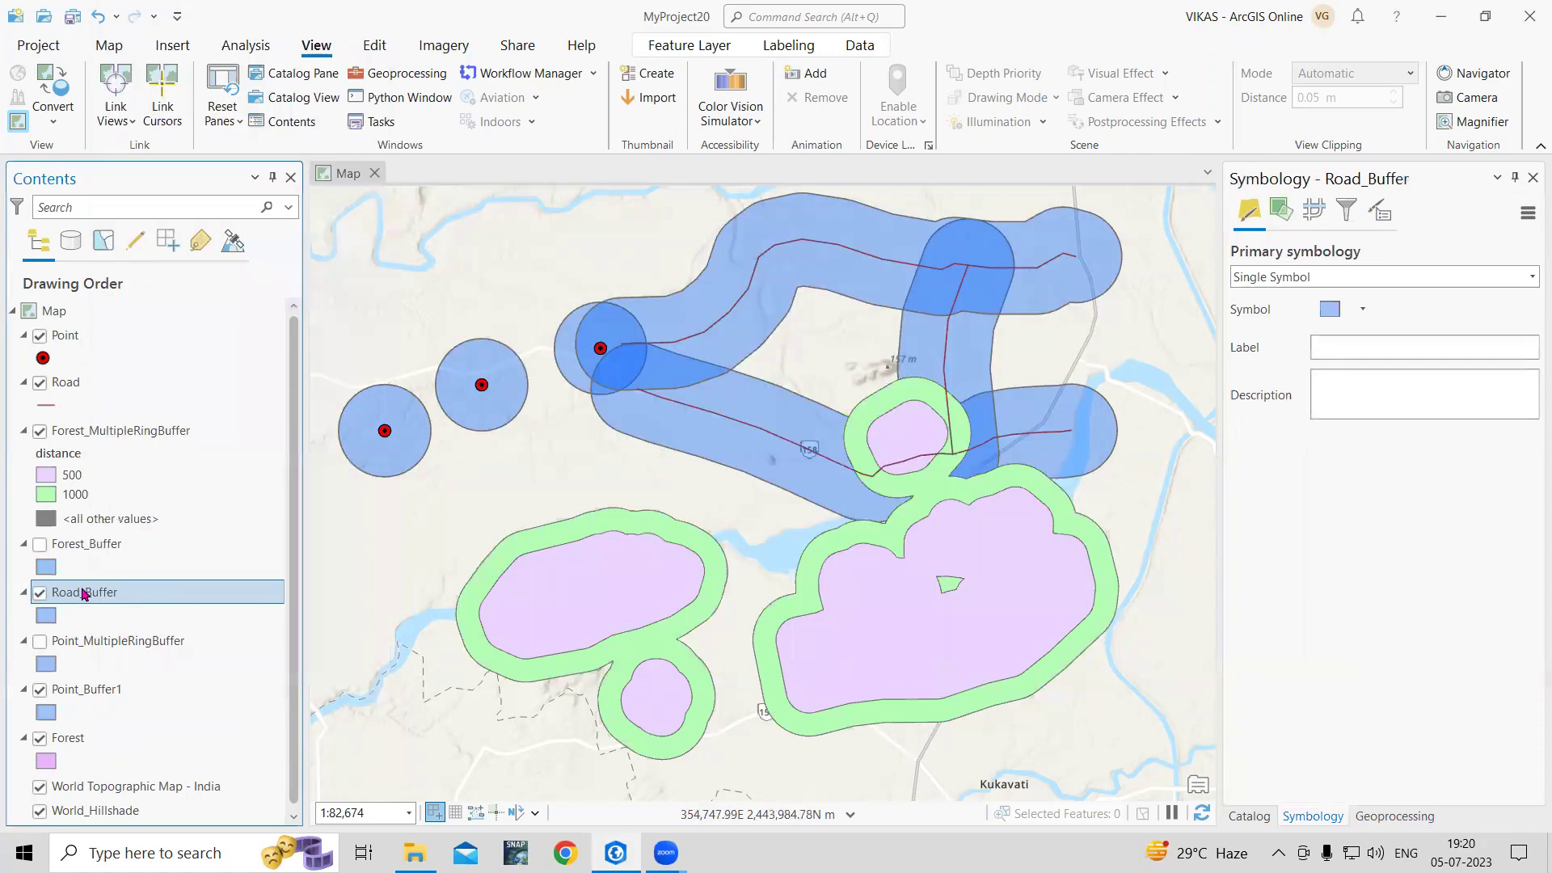
{"action": "right_click", "coordinate": [84, 594]}
{"action": "left_click", "coordinate": [142, 473]}
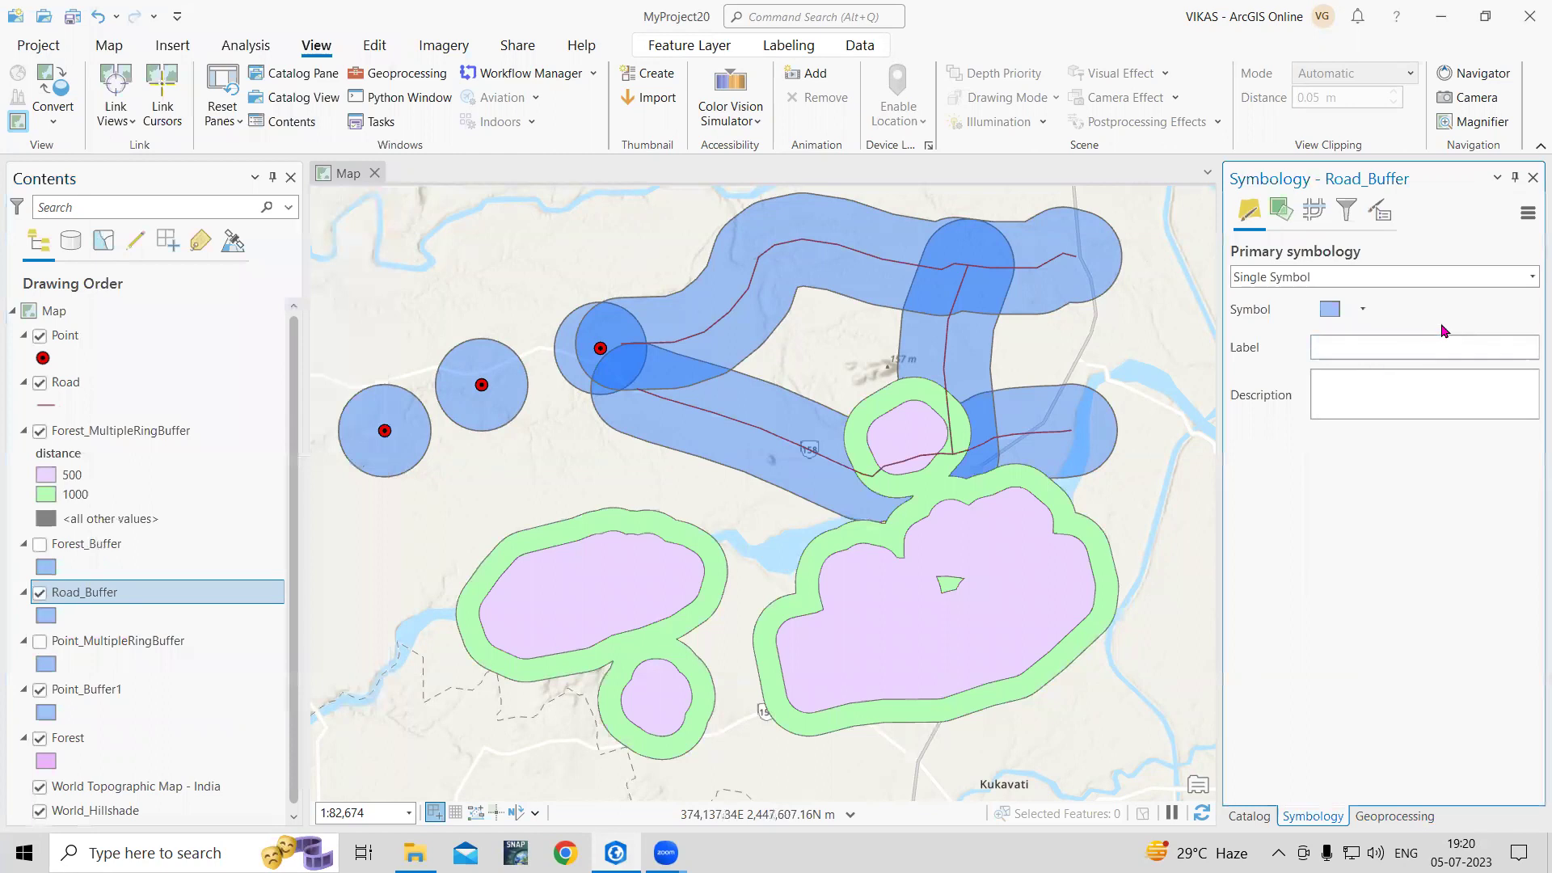
{"action": "left_click", "coordinate": [1531, 277]}
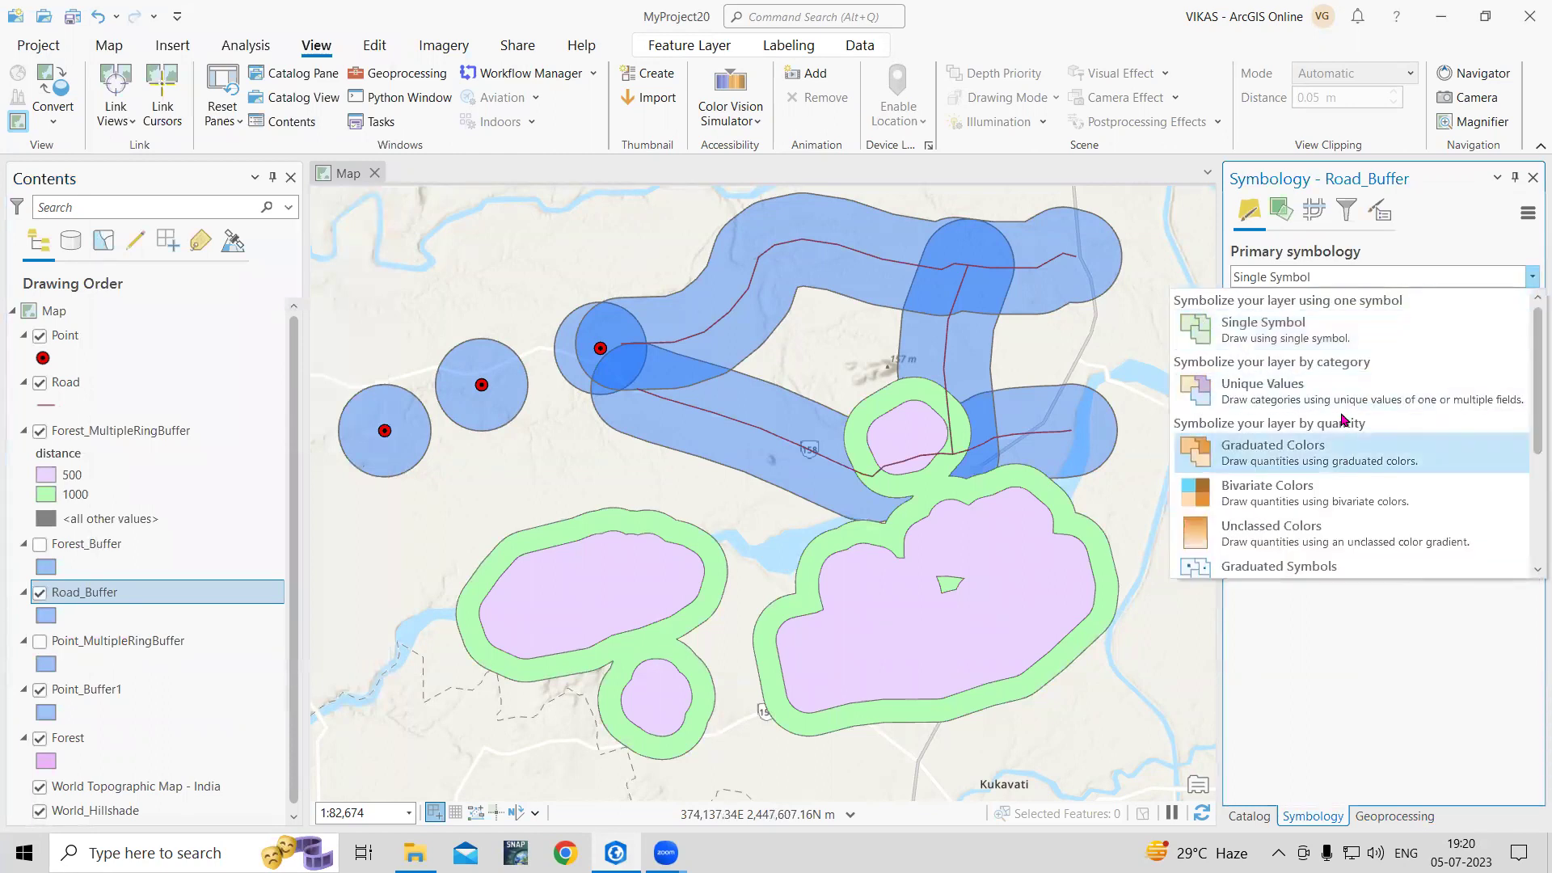